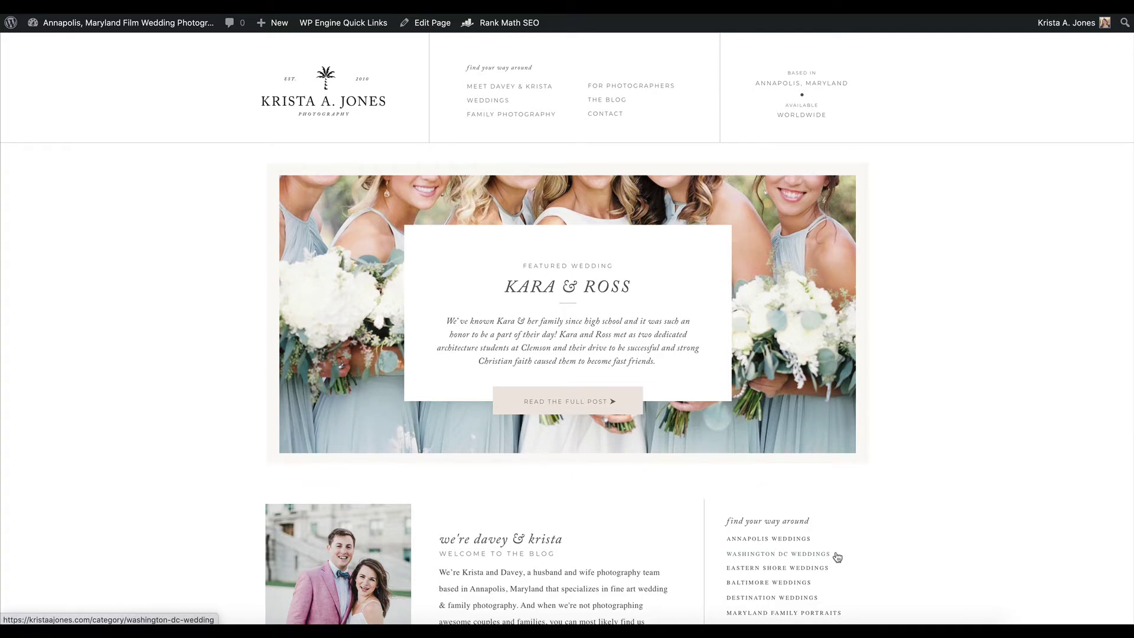
Launch Storytailor from the Dock to show its Blog panel listing the existing post
{"action": "left_click", "coordinate": [806, 630]}
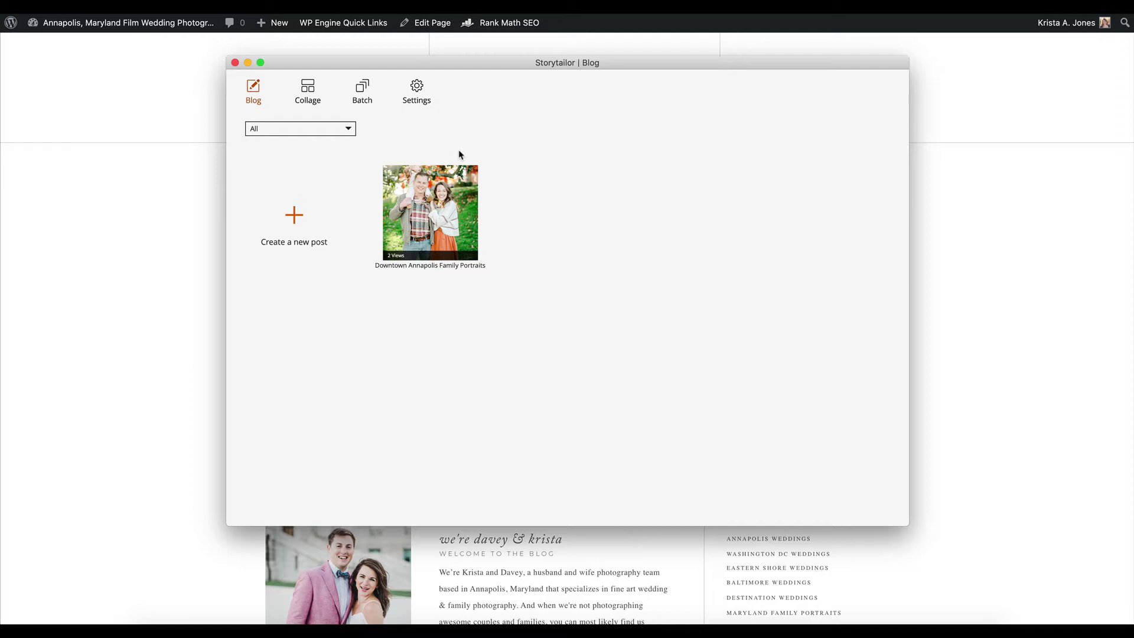
Start a collage and pick Highlights photos 148, 149, 166, 162, 168, 171, 184, 178, 176
{"action": "left_click", "coordinate": [312, 95]}
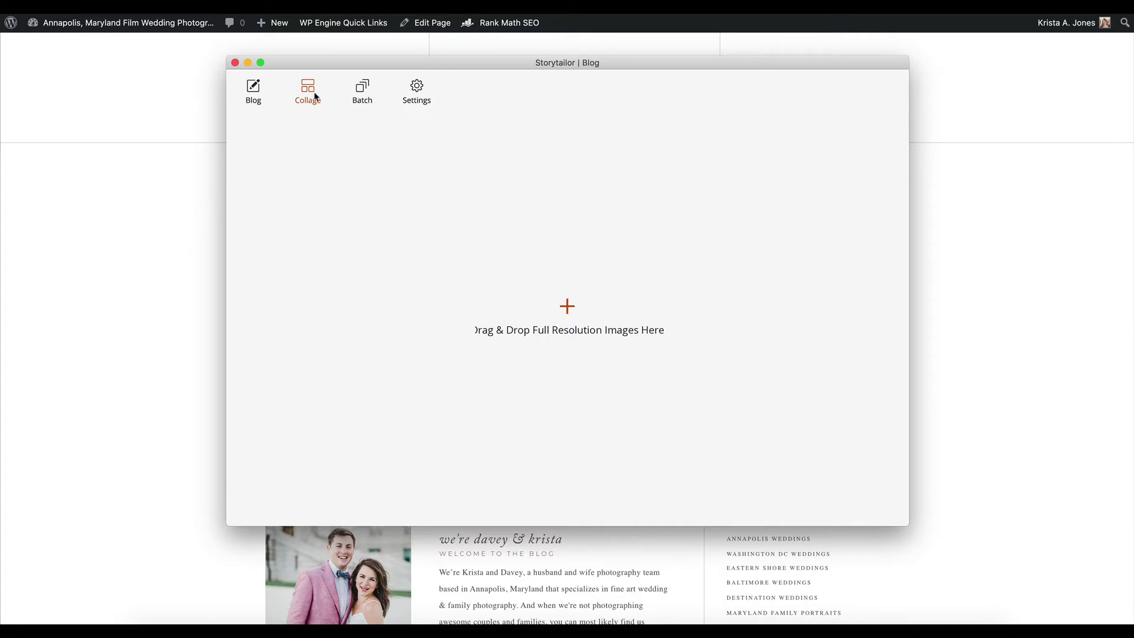
{"action": "left_click", "coordinate": [565, 315]}
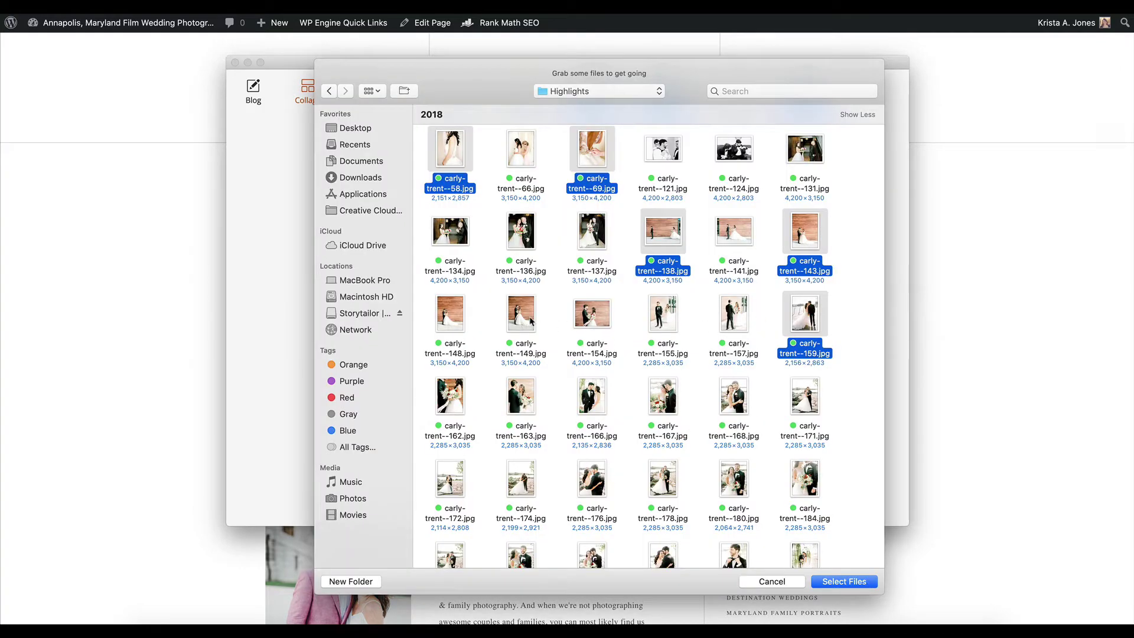
{"action": "left_click", "coordinate": [466, 318], "text": "super"}
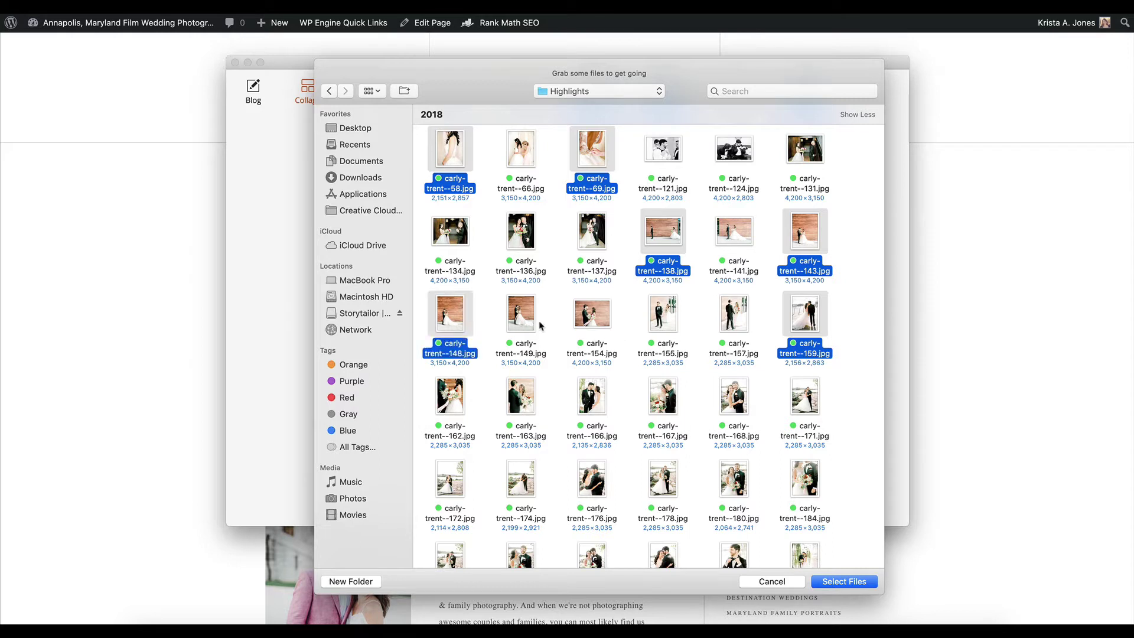
{"action": "left_click", "coordinate": [541, 325], "text": "super"}
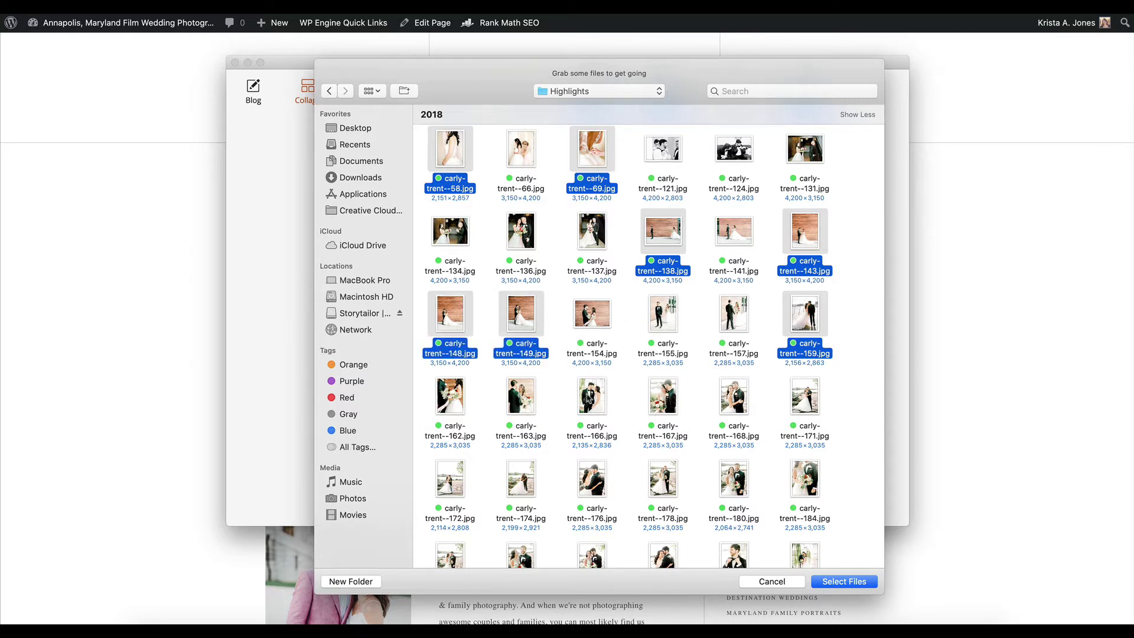
{"action": "left_click", "coordinate": [587, 395], "text": "super"}
{"action": "left_click", "coordinate": [457, 397], "text": "super"}
{"action": "scroll", "coordinate": [745, 366], "scroll_direction": "down", "scroll_amount": 2}
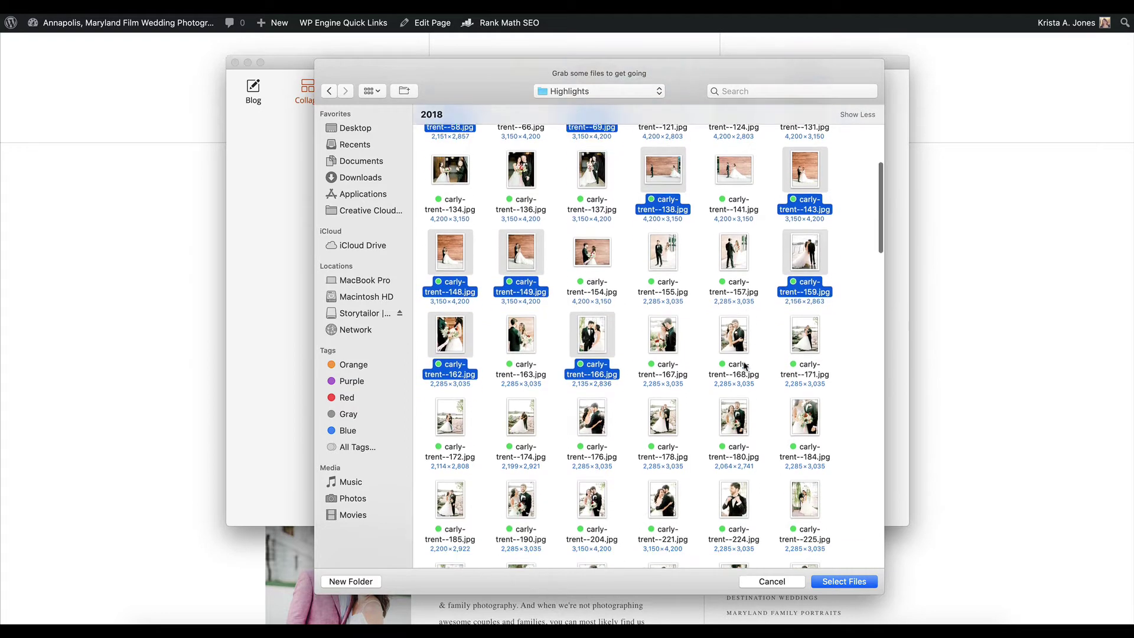
{"action": "left_click", "coordinate": [741, 331], "text": "super"}
{"action": "left_click", "coordinate": [807, 329], "text": "super"}
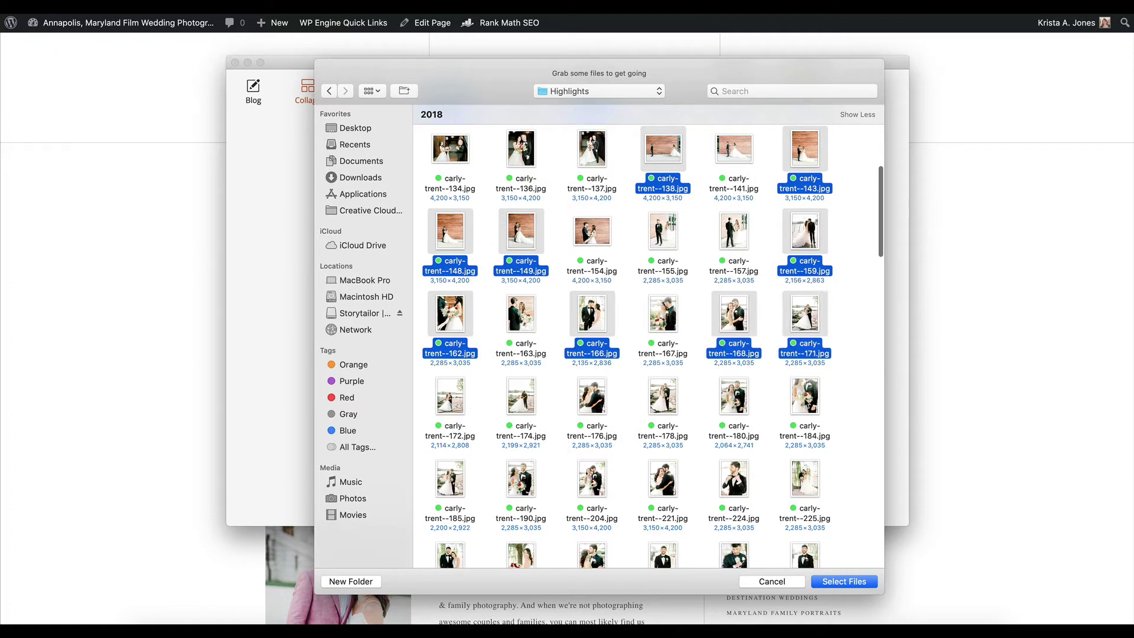
{"action": "left_click", "coordinate": [802, 414], "text": "super"}
{"action": "left_click", "coordinate": [681, 414], "text": "super"}
{"action": "left_click", "coordinate": [598, 402], "text": "super"}
Add photos 204, 252, 256, 258, 317, 309, 324 and 327 to the selection
{"action": "scroll", "coordinate": [599, 402], "scroll_direction": "down", "scroll_amount": 3}
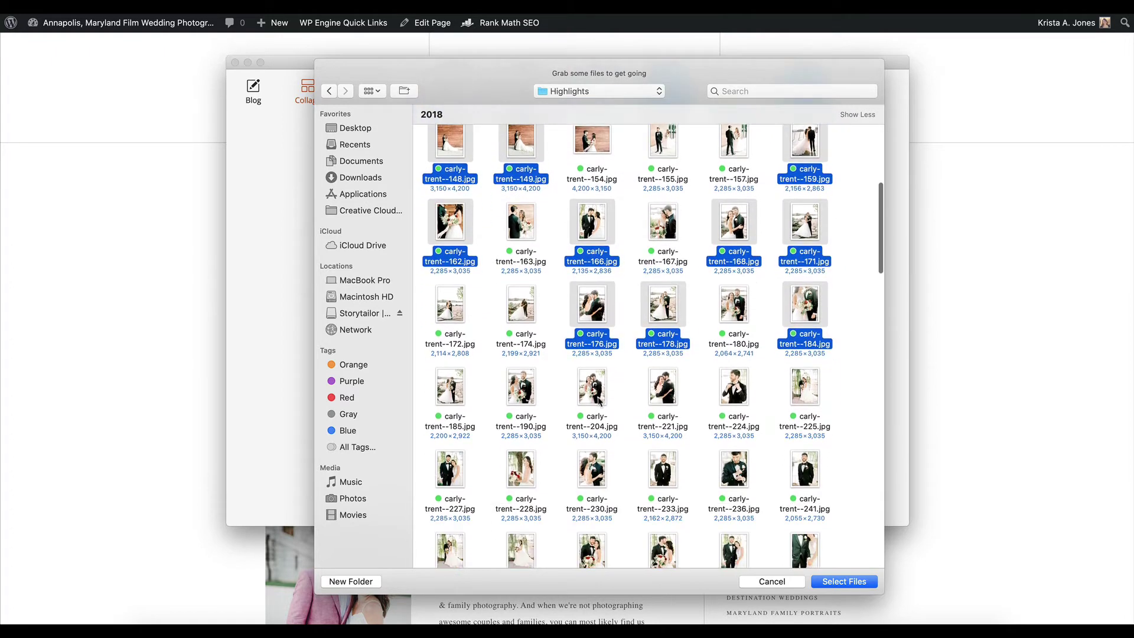
{"action": "left_click", "coordinate": [600, 402], "text": "super"}
{"action": "scroll", "coordinate": [615, 392], "scroll_direction": "down", "scroll_amount": 4}
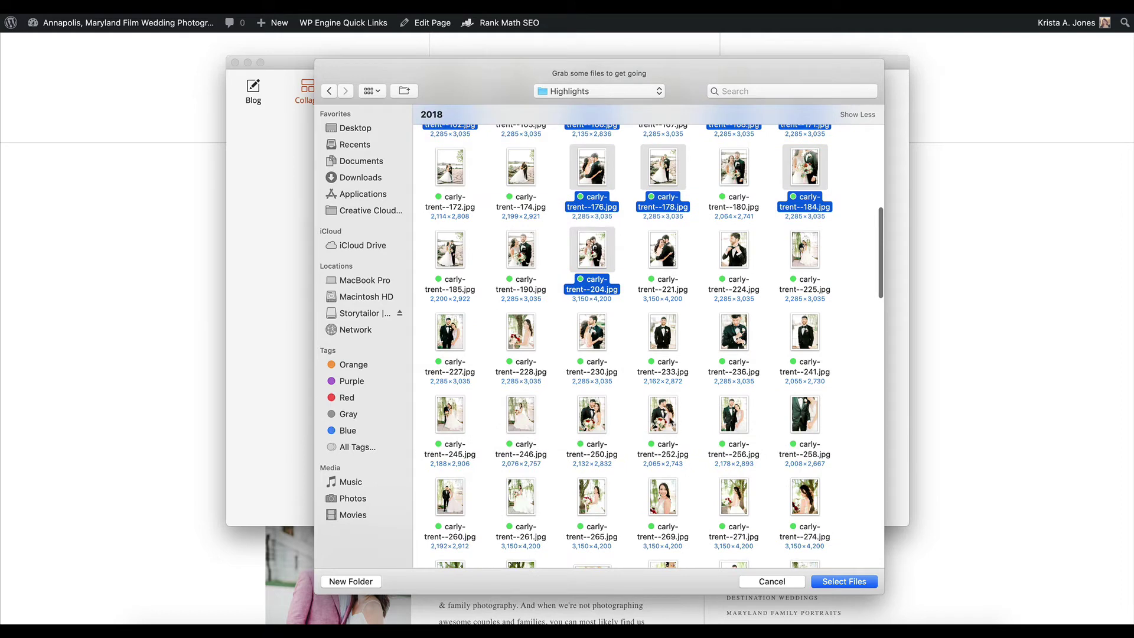
{"action": "left_click", "coordinate": [668, 421], "text": "super"}
{"action": "left_click", "coordinate": [732, 420], "text": "super"}
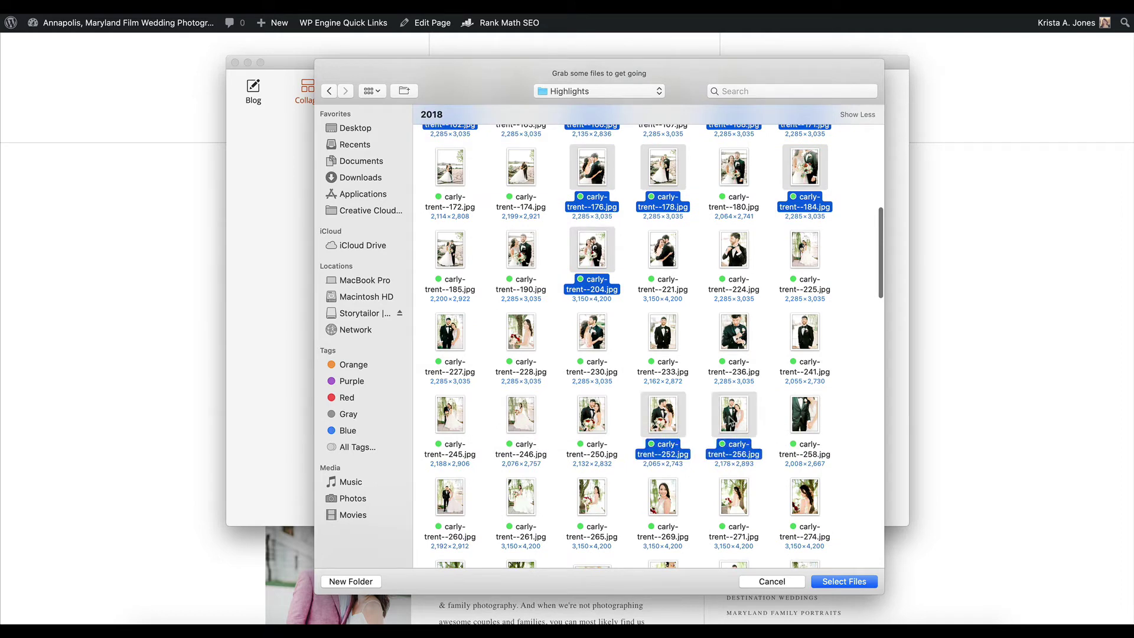
{"action": "left_click", "coordinate": [806, 420], "text": "super"}
{"action": "scroll", "coordinate": [808, 428], "scroll_direction": "down", "scroll_amount": 4}
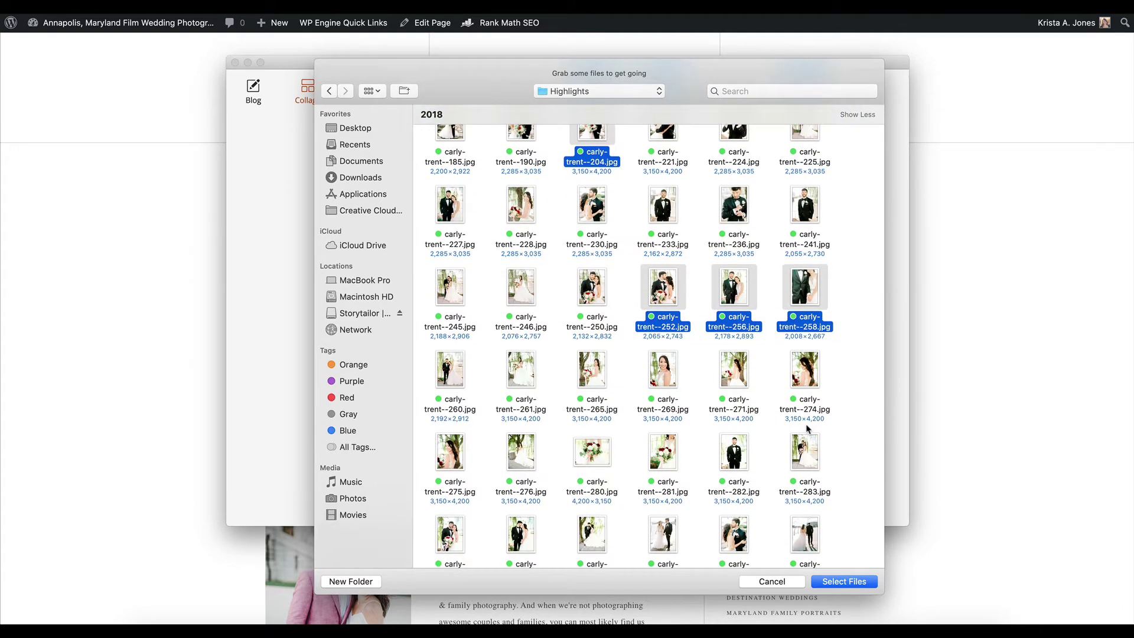
{"action": "scroll", "coordinate": [806, 429], "scroll_direction": "down", "scroll_amount": 4}
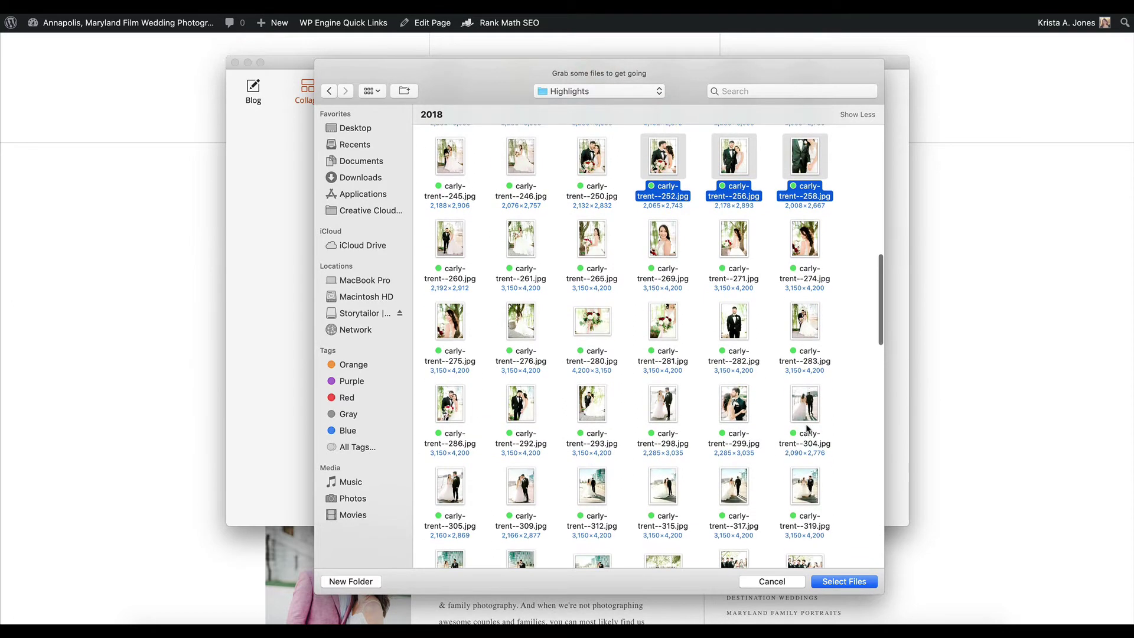
{"action": "scroll", "coordinate": [754, 481], "scroll_direction": "down", "scroll_amount": 1}
{"action": "left_click", "coordinate": [742, 458], "text": "super"}
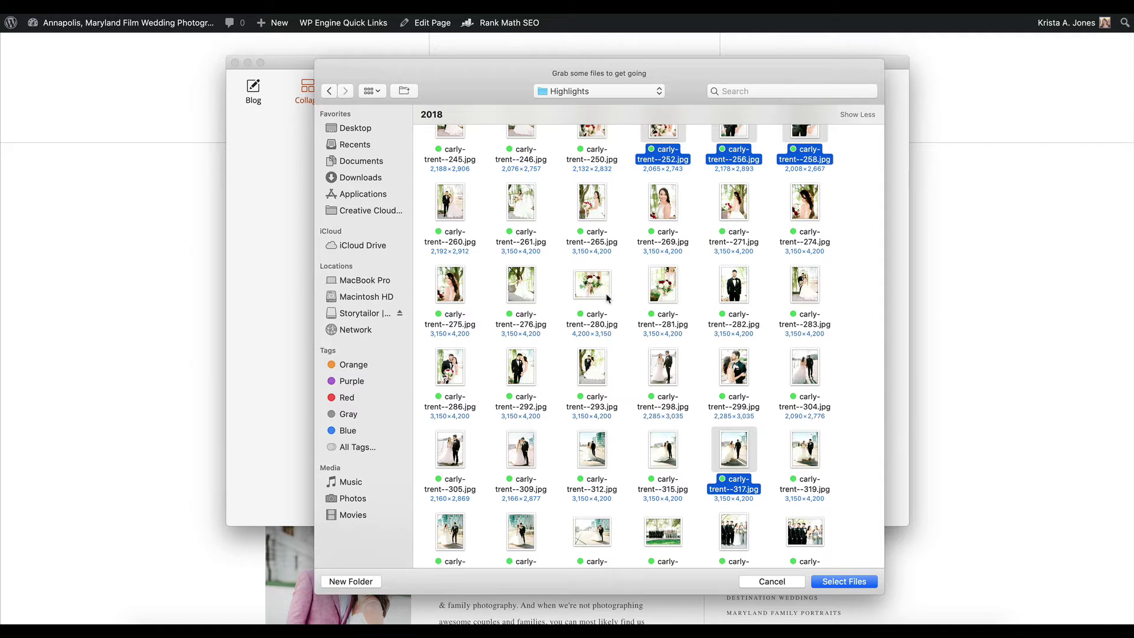
{"action": "scroll", "coordinate": [609, 300], "scroll_direction": "down", "scroll_amount": 3}
{"action": "left_click", "coordinate": [527, 354], "text": "super"}
{"action": "scroll", "coordinate": [562, 460], "scroll_direction": "down", "scroll_amount": 1}
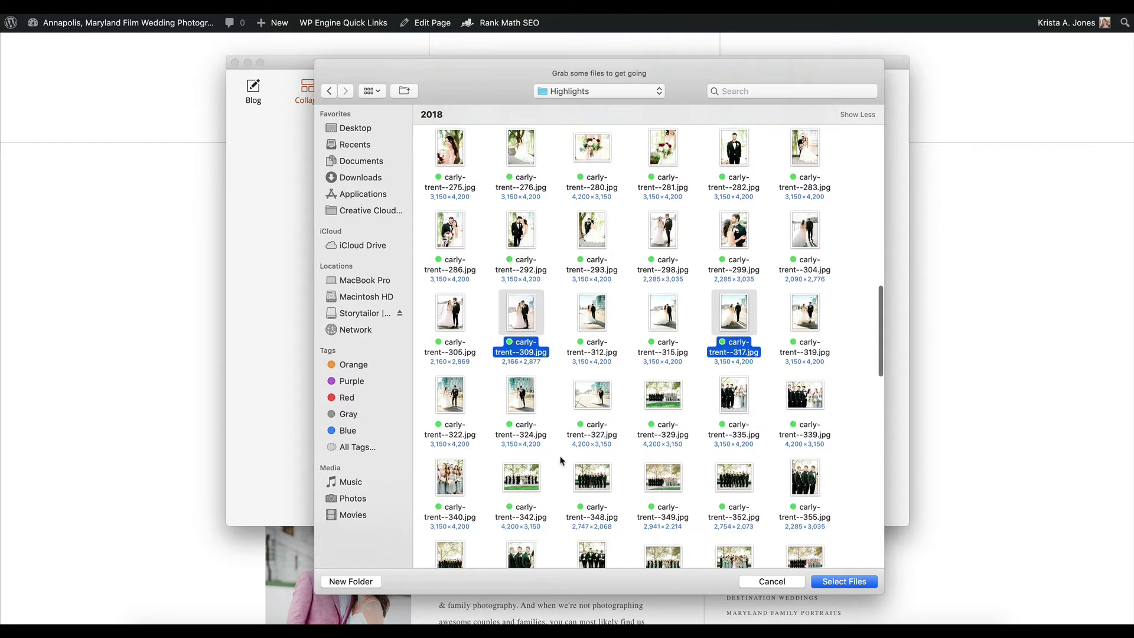
{"action": "left_click", "coordinate": [521, 385], "text": "super"}
{"action": "left_click", "coordinate": [605, 389], "text": "super"}
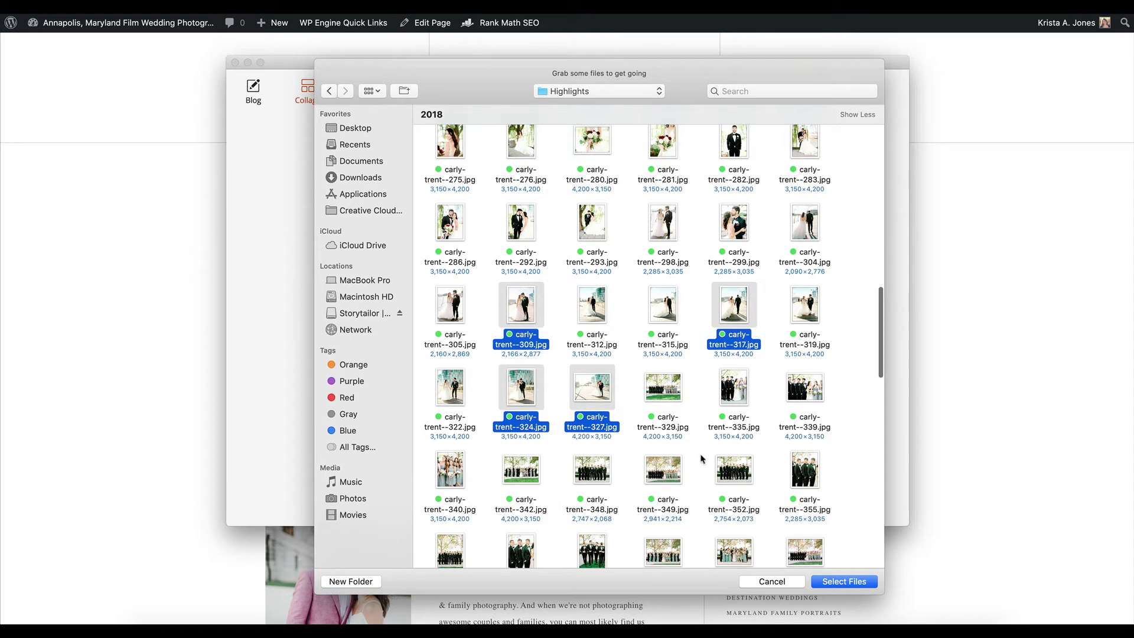
Add photos 342, 335, 376, 378 and 406, then load all chosen photos into the collage
{"action": "scroll", "coordinate": [649, 425], "scroll_direction": "down", "scroll_amount": 1}
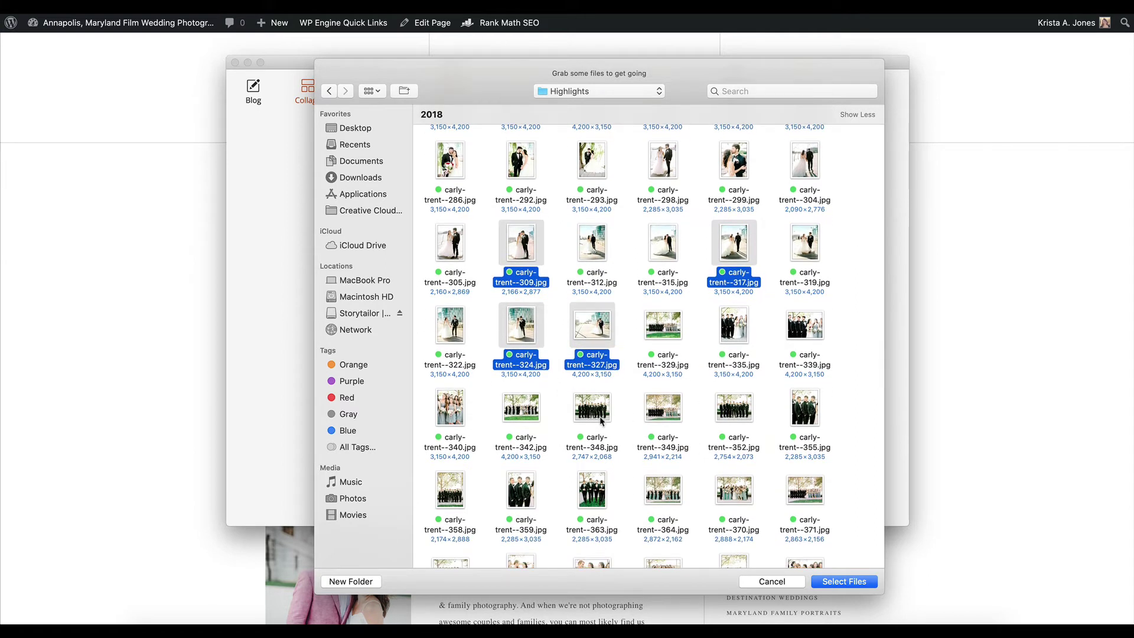
{"action": "left_click", "coordinate": [535, 410], "text": "super"}
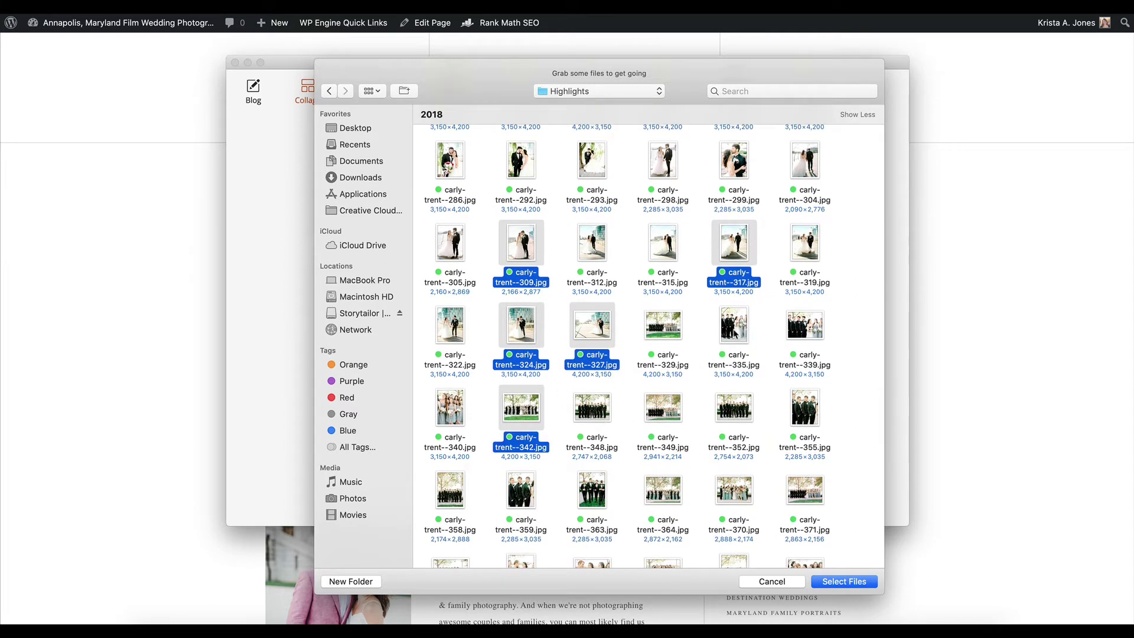
{"action": "left_click", "coordinate": [735, 332], "text": "super"}
{"action": "scroll", "coordinate": [823, 392], "scroll_direction": "down", "scroll_amount": 1}
{"action": "scroll", "coordinate": [822, 392], "scroll_direction": "down", "scroll_amount": 2}
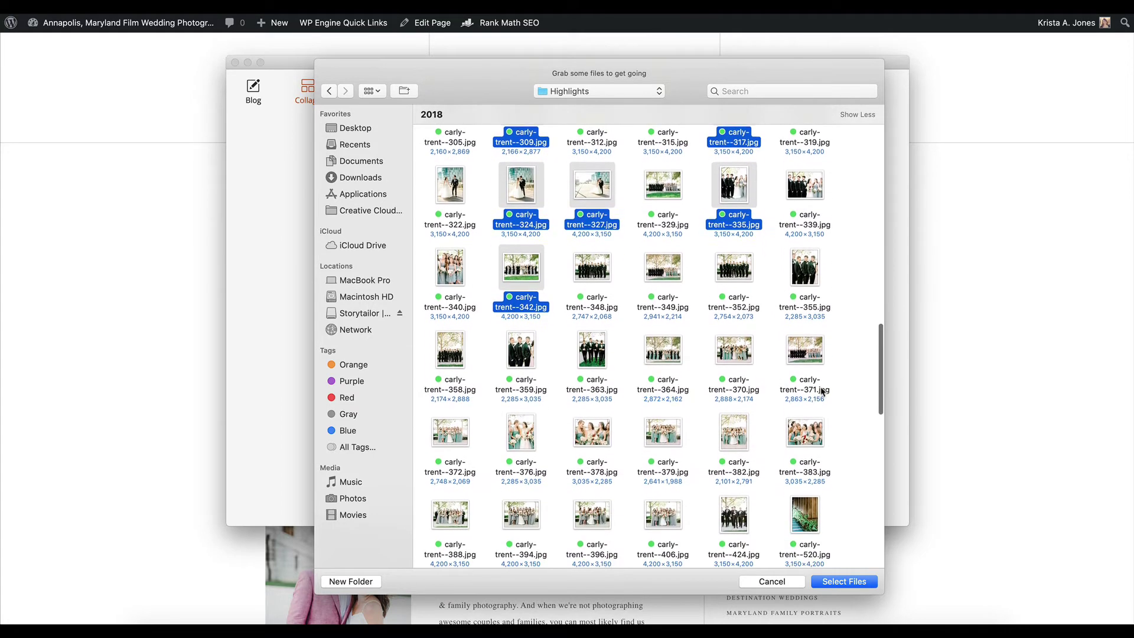
{"action": "left_click", "coordinate": [516, 364], "text": "super"}
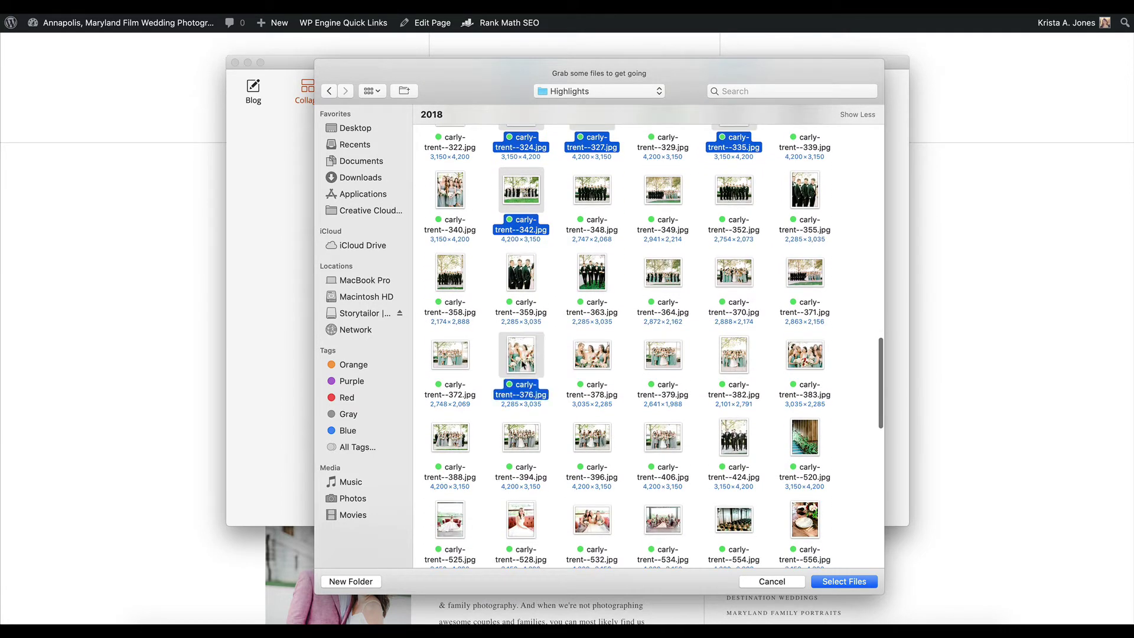
{"action": "left_click", "coordinate": [576, 362], "text": "super"}
{"action": "scroll", "coordinate": [743, 375], "scroll_direction": "down", "scroll_amount": 1}
{"action": "left_click", "coordinate": [671, 385], "text": "super"}
{"action": "scroll", "coordinate": [671, 385], "scroll_direction": "down", "scroll_amount": 2}
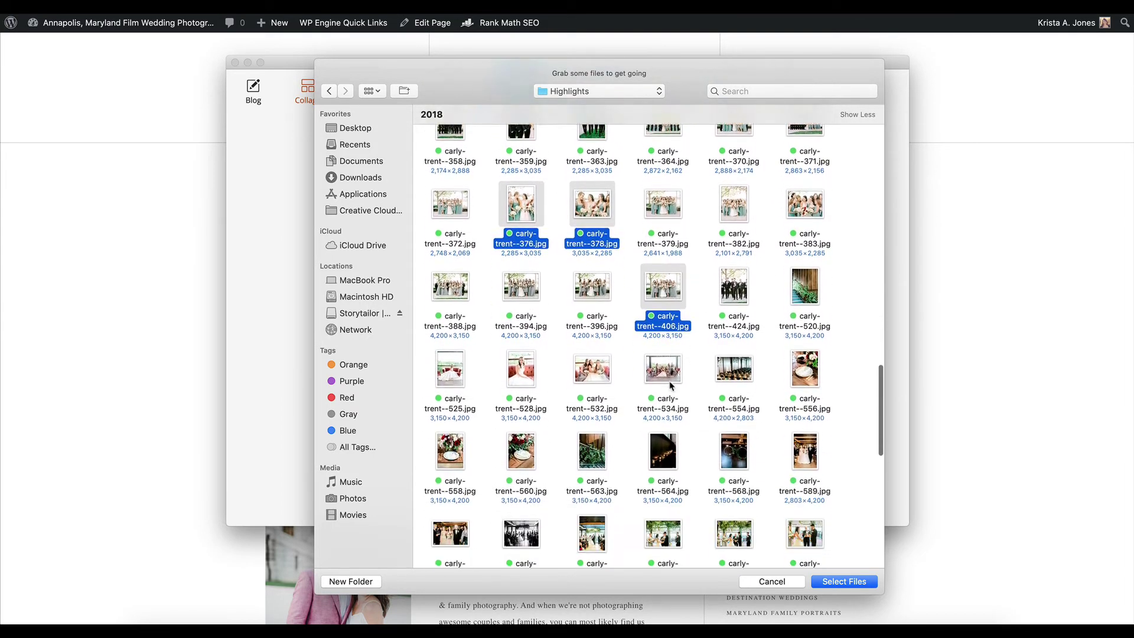
{"action": "scroll", "coordinate": [545, 370], "scroll_direction": "down", "scroll_amount": 3}
{"action": "scroll", "coordinate": [546, 369], "scroll_direction": "down", "scroll_amount": 5}
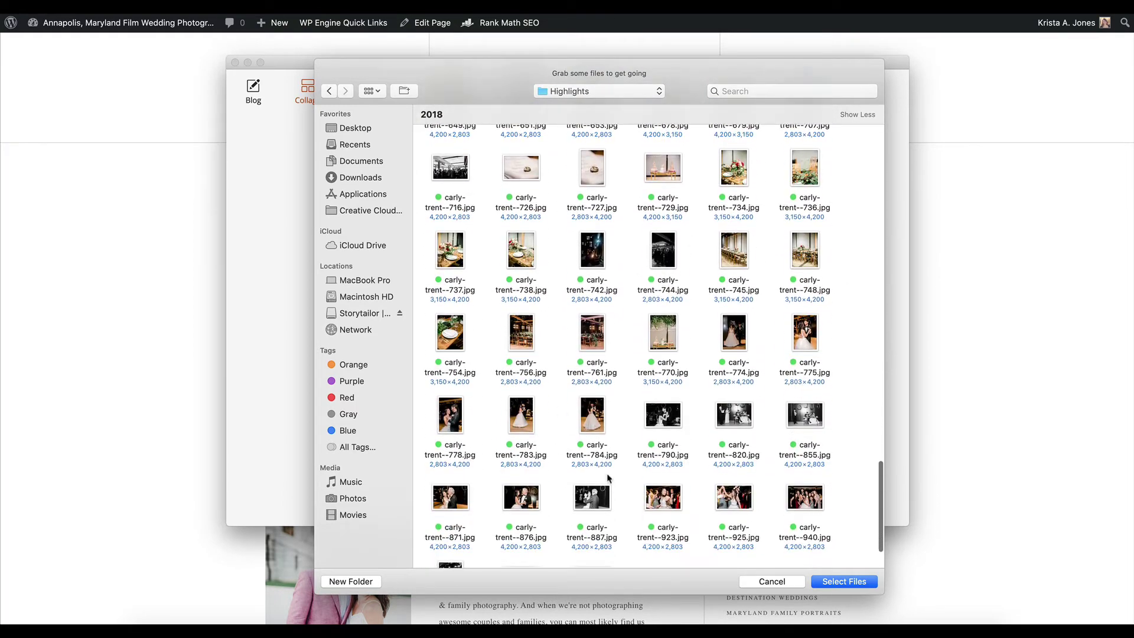
{"action": "scroll", "coordinate": [807, 409], "scroll_direction": "up", "scroll_amount": 2}
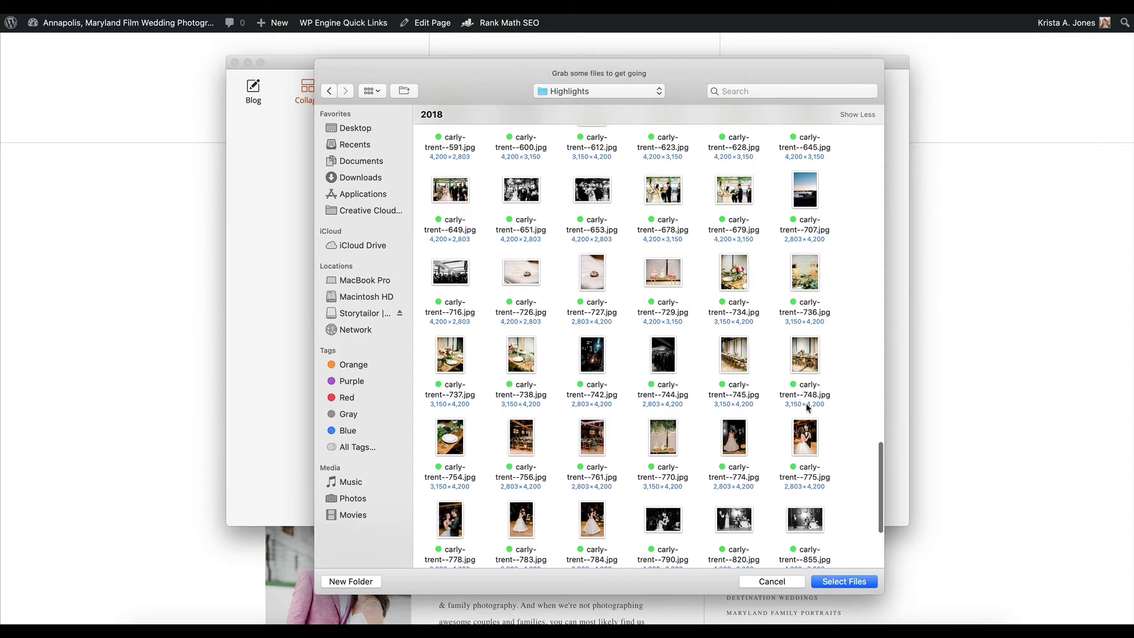
{"action": "scroll", "coordinate": [807, 408], "scroll_direction": "down", "scroll_amount": 4}
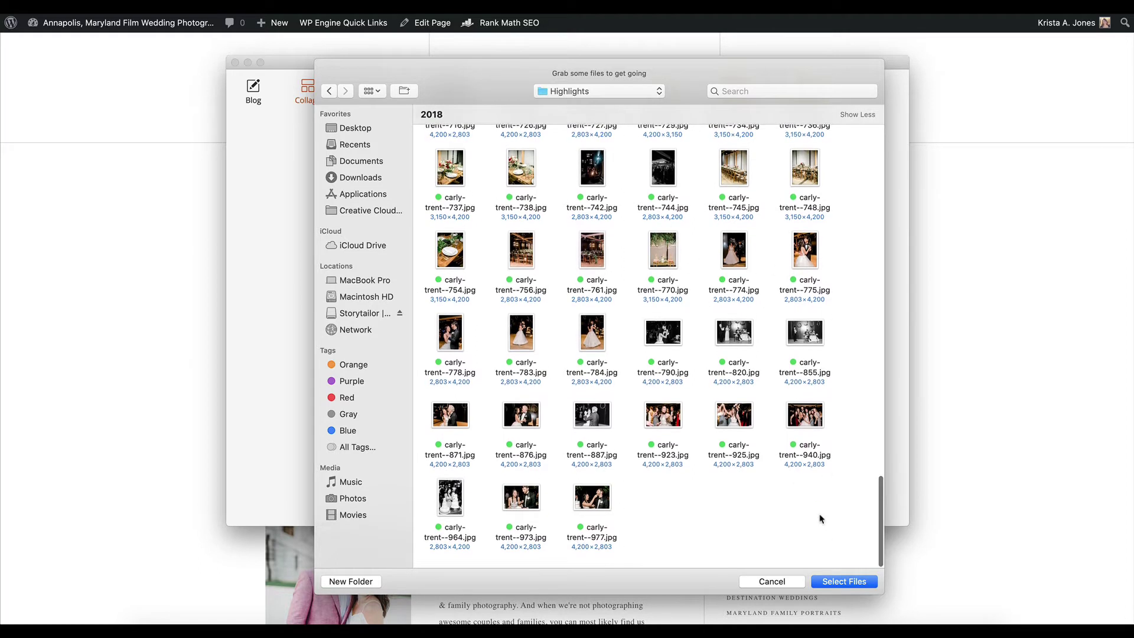
{"action": "left_click", "coordinate": [854, 584]}
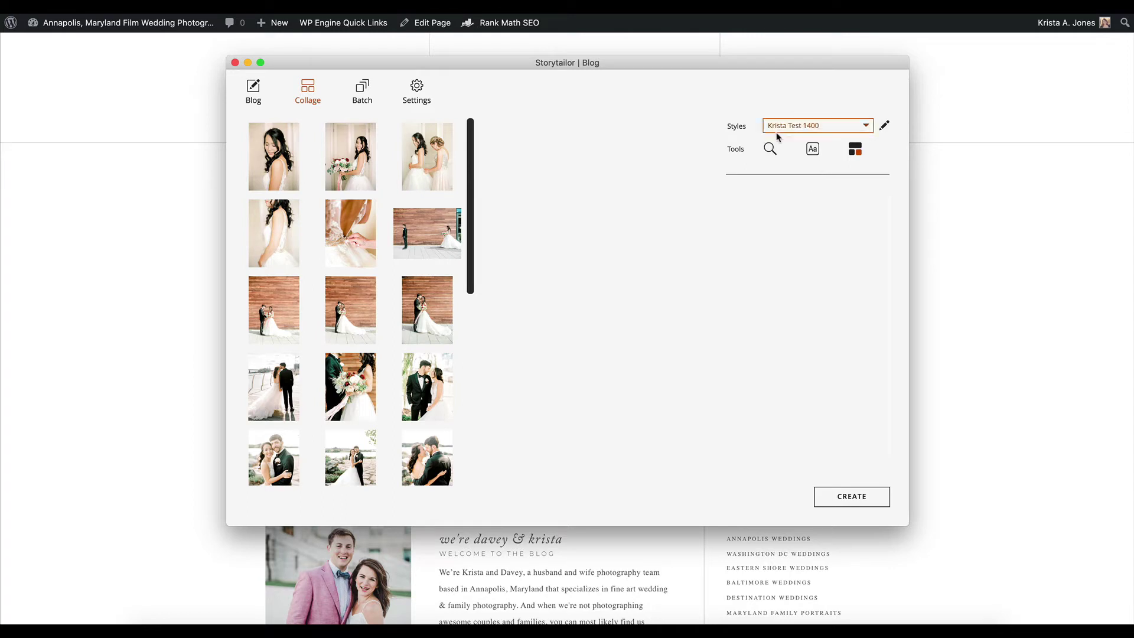
Create a new collage style named 'Kirista 1200'
{"action": "left_click", "coordinate": [885, 127]}
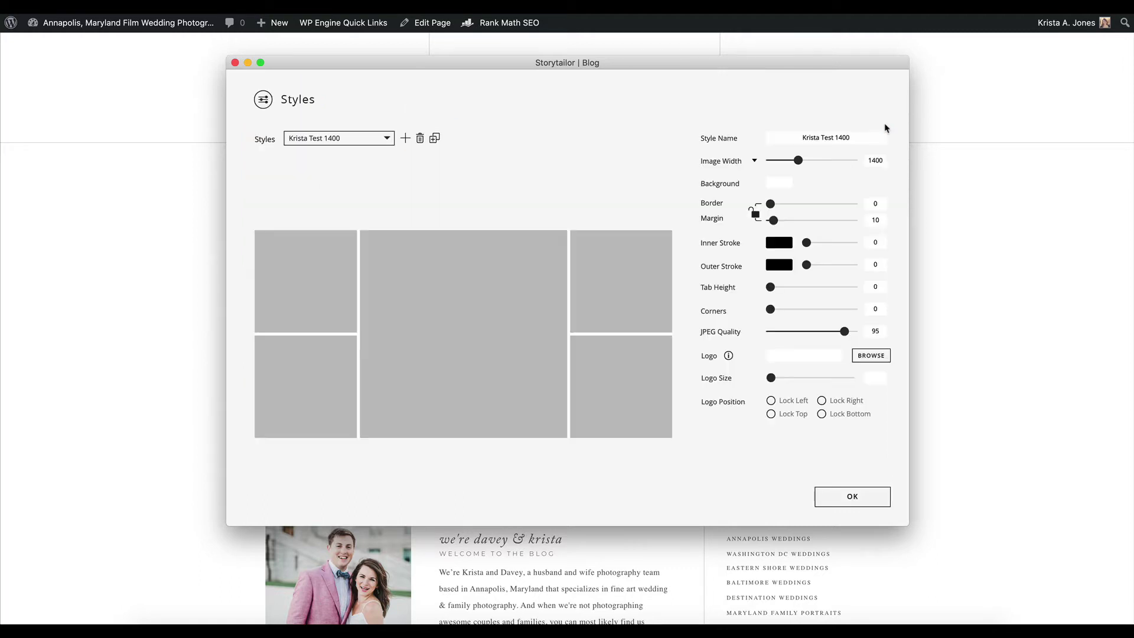
{"action": "left_click", "coordinate": [405, 140]}
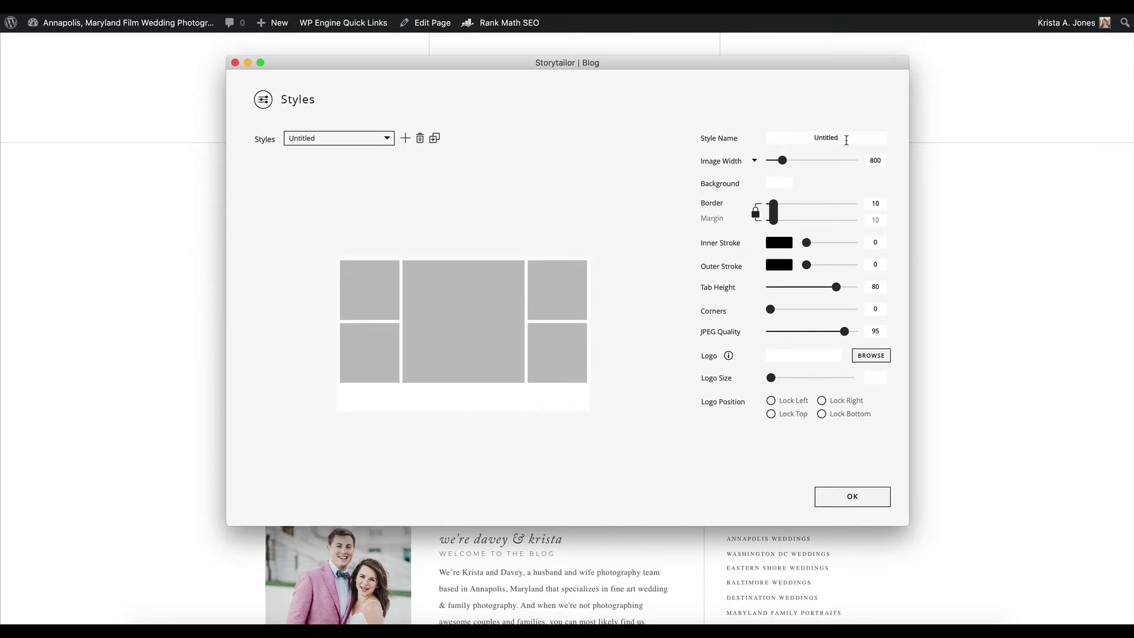
{"action": "left_click_drag", "start_coordinate": [848, 138], "coordinate": [814, 138]}
{"action": "key", "text": "BackSpace"}
{"action": "type", "text": "Ki"}
{"action": "type", "text": "rista 1200"}
{"action": "key", "text": "Tab"}
Give the style width 1201, unlinked zero border, margin 13, no tab, JPEG quality 87, and save
{"action": "key", "text": "super+a"}
{"action": "left_click_drag", "start_coordinate": [780, 163], "coordinate": [794, 161]}
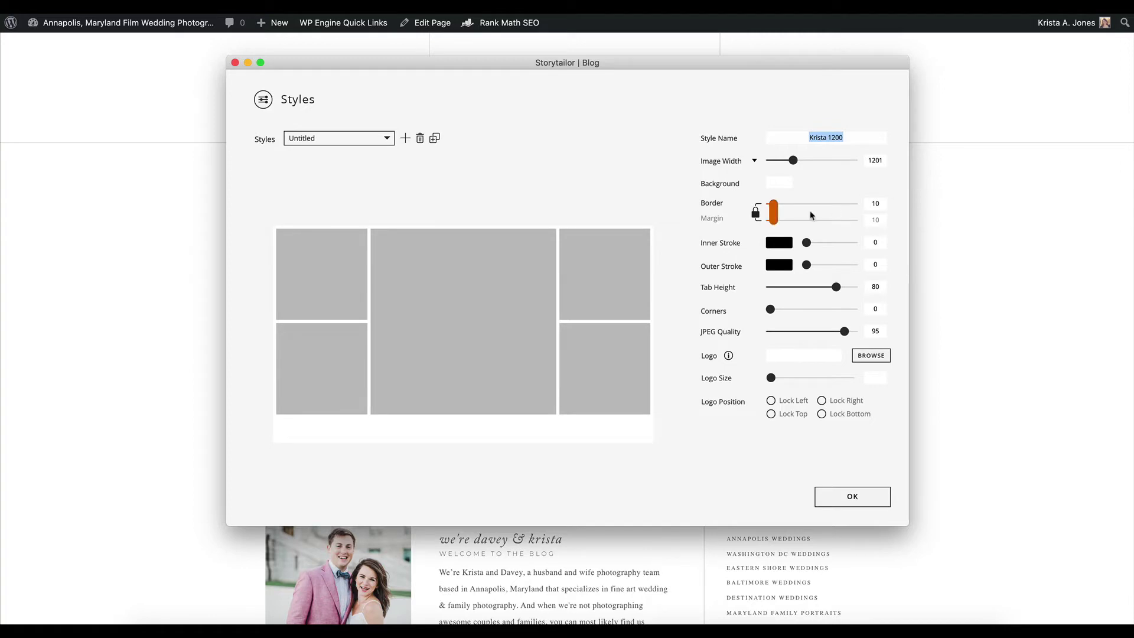
{"action": "left_click", "coordinate": [756, 212]}
{"action": "mouse_move", "coordinate": [774, 204]}
{"action": "left_mouse_down"}
{"action": "mouse_move", "coordinate": [763, 208]}
{"action": "mouse_move", "coordinate": [776, 223]}
{"action": "left_mouse_up"}
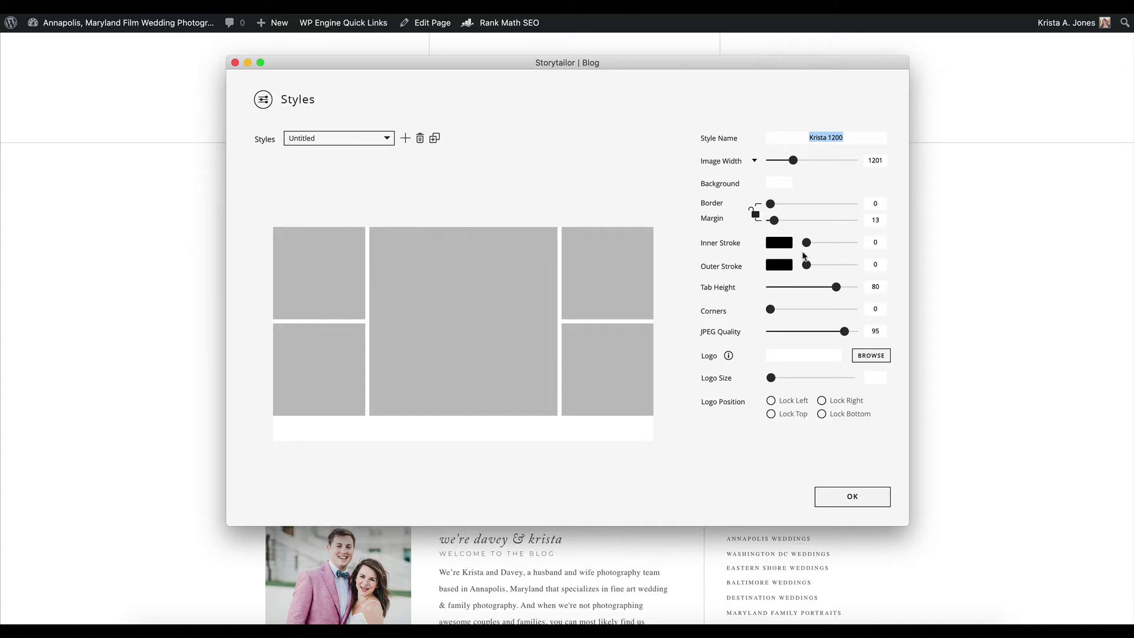
{"action": "left_click_drag", "start_coordinate": [839, 290], "coordinate": [764, 296]}
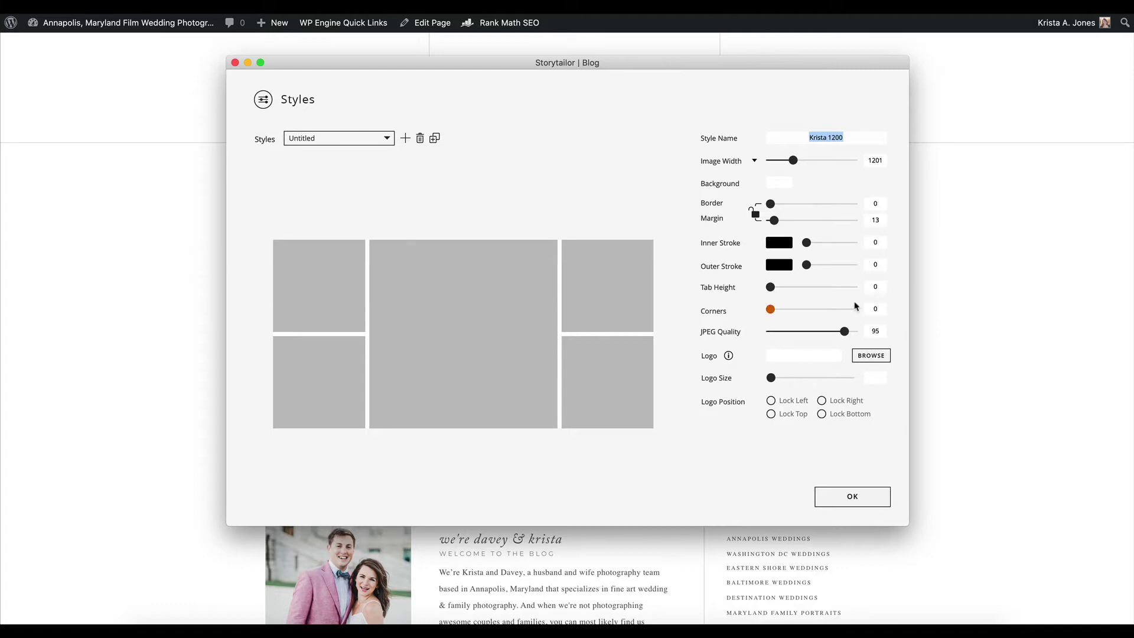
{"action": "left_click_drag", "start_coordinate": [845, 331], "coordinate": [831, 334]}
{"action": "left_click", "coordinate": [853, 496]}
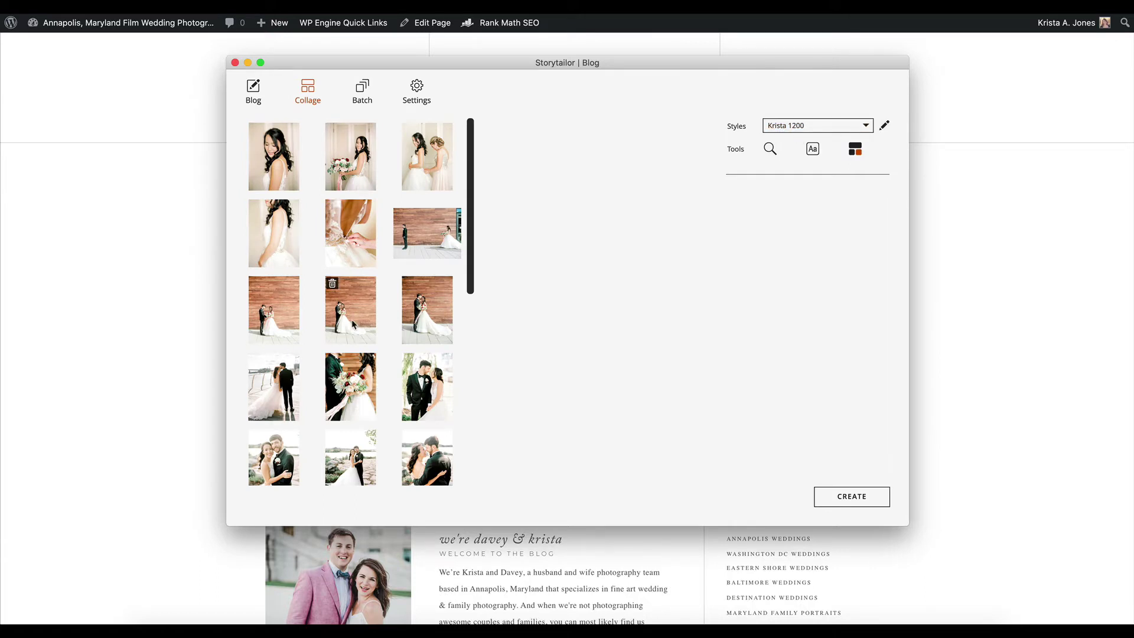
Export the brick-wall couple photo alone and a bride portrait and dress-lacing collage
{"action": "left_click", "coordinate": [423, 324]}
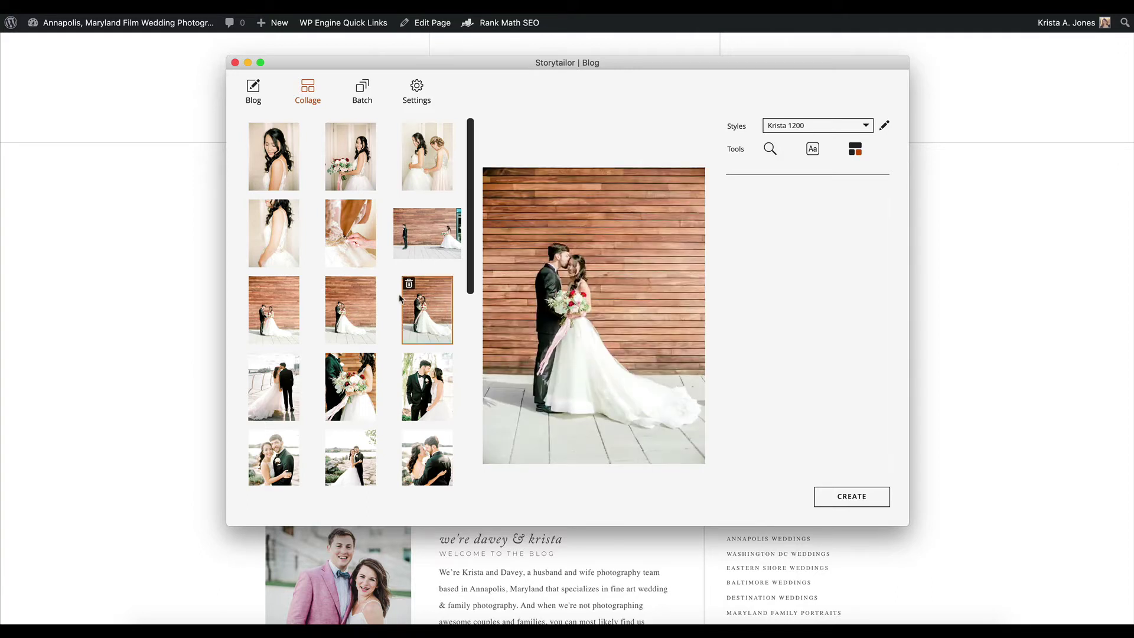
{"action": "left_click", "coordinate": [365, 317]}
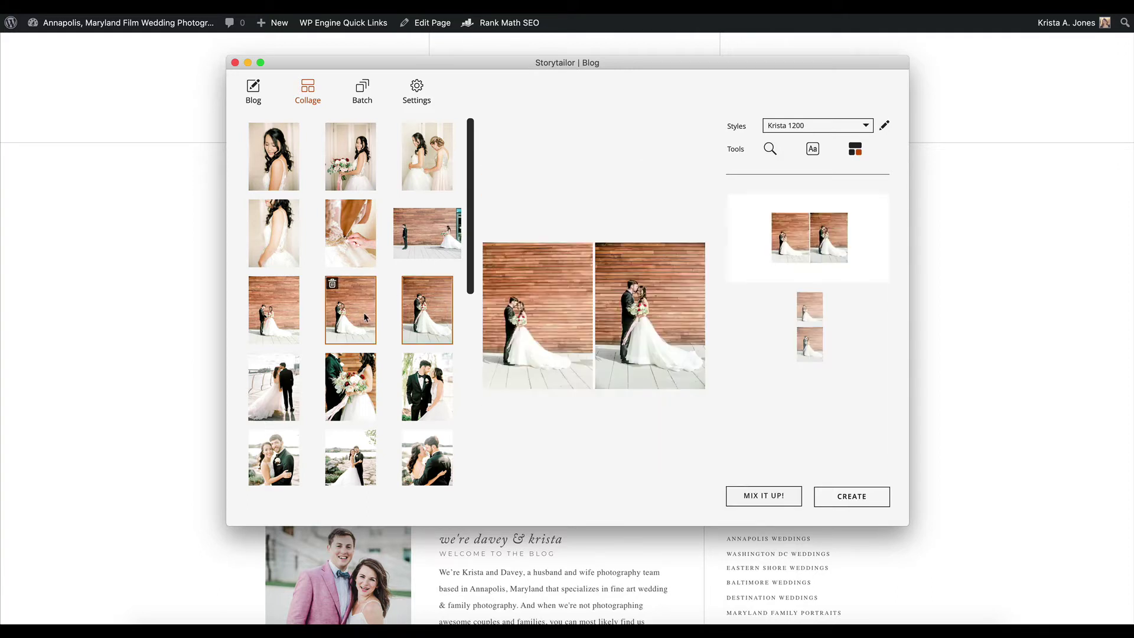
{"action": "left_click", "coordinate": [347, 323]}
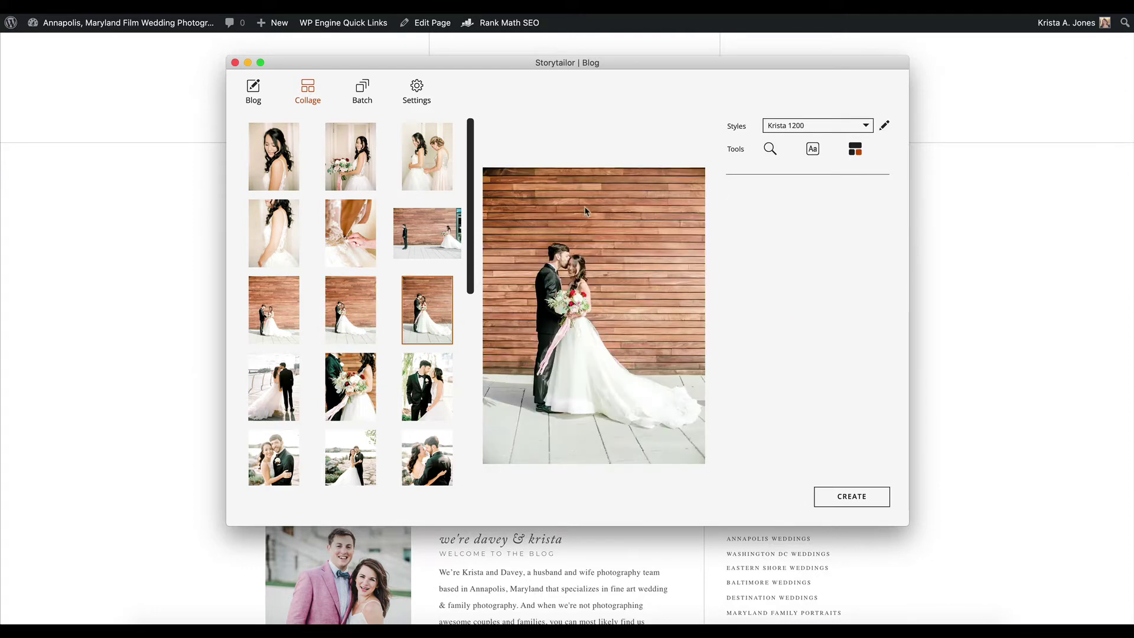
{"action": "left_click", "coordinate": [845, 502]}
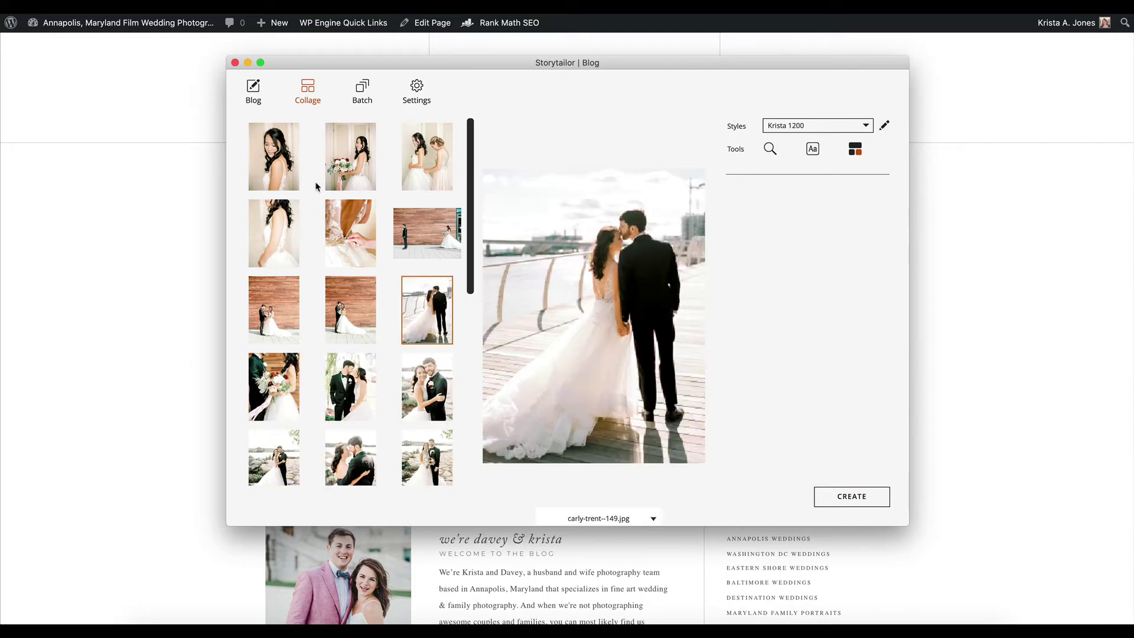
{"action": "left_click", "coordinate": [284, 159]}
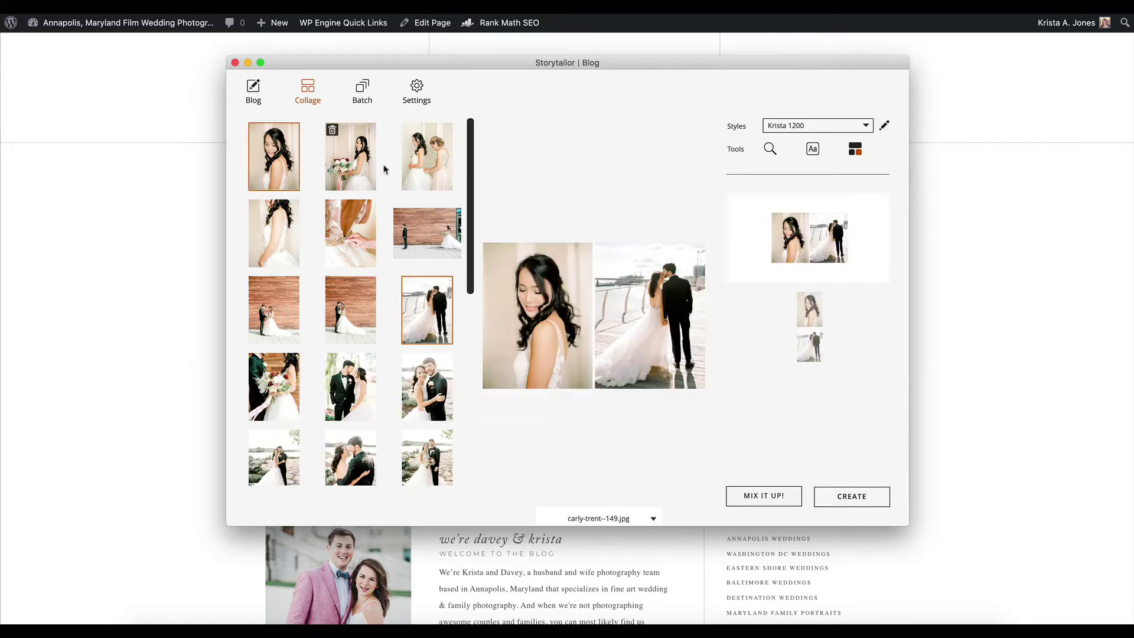
{"action": "left_click", "coordinate": [362, 246]}
{"action": "left_click", "coordinate": [431, 336]}
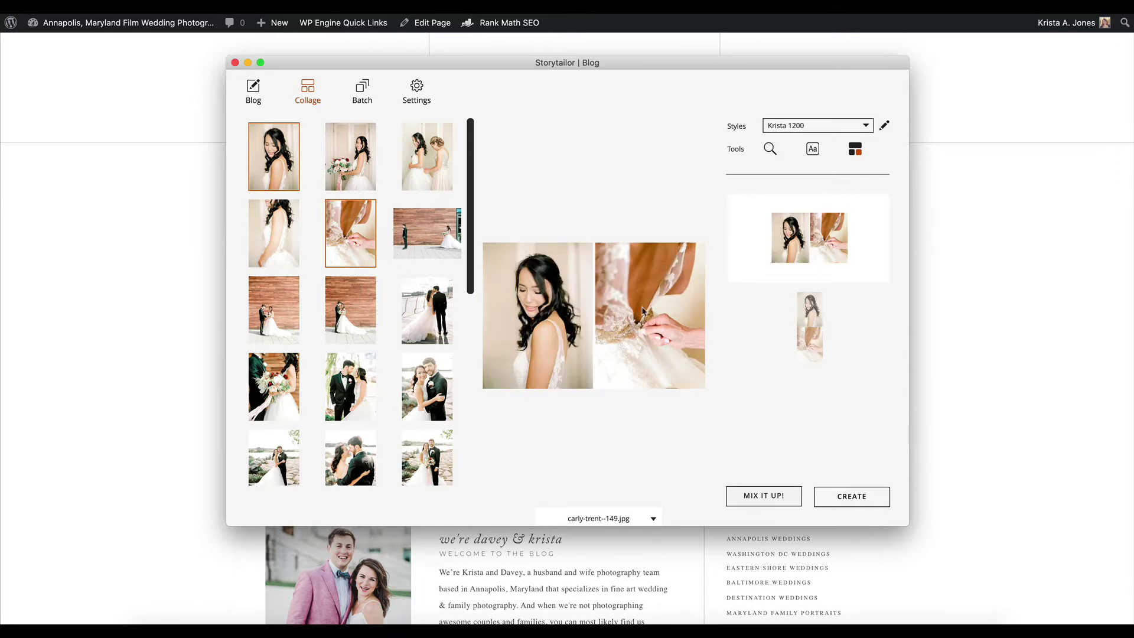
{"action": "left_click", "coordinate": [850, 496]}
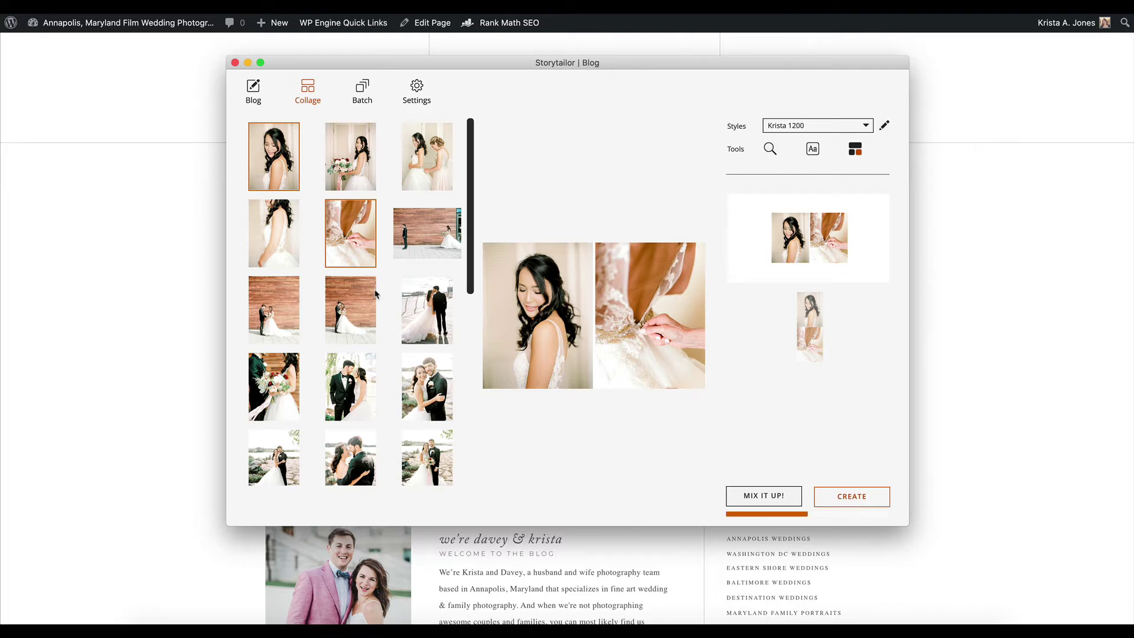
Export the bride-with-mother photo, a two-photo couple collage, and the smiling couple portrait
{"action": "left_click", "coordinate": [369, 170]}
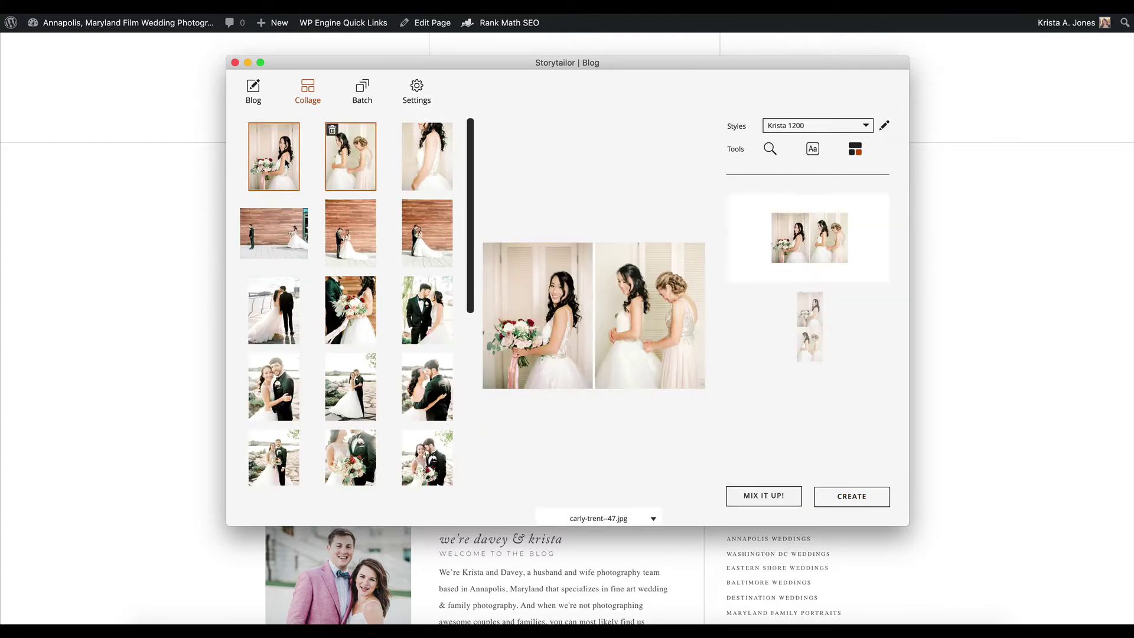
{"action": "left_click", "coordinate": [287, 164]}
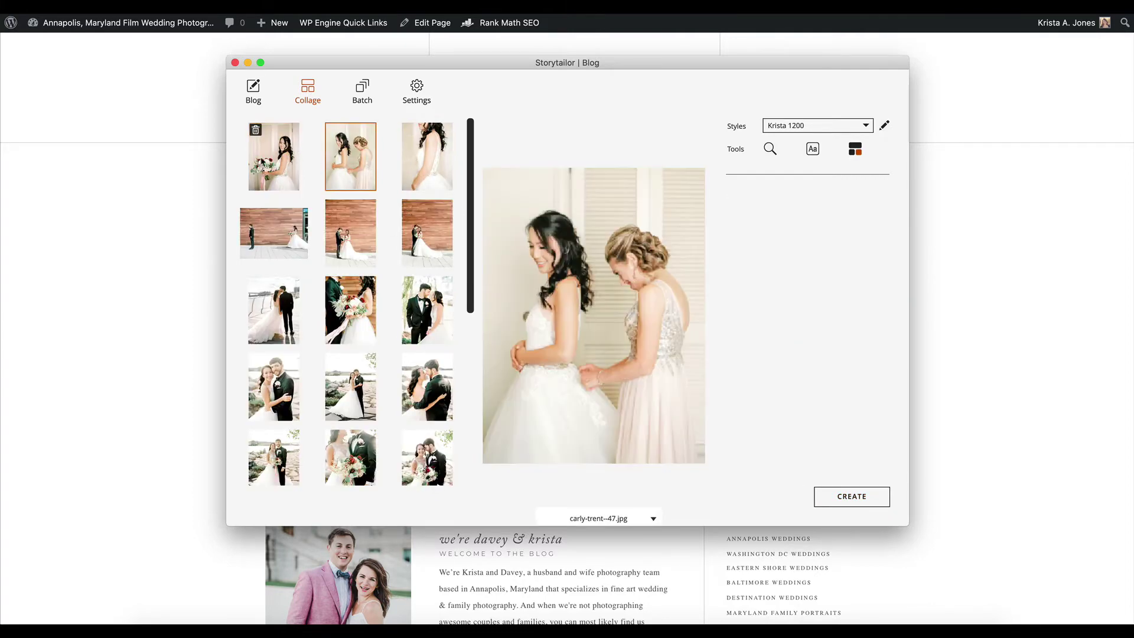
{"action": "left_click", "coordinate": [853, 503]}
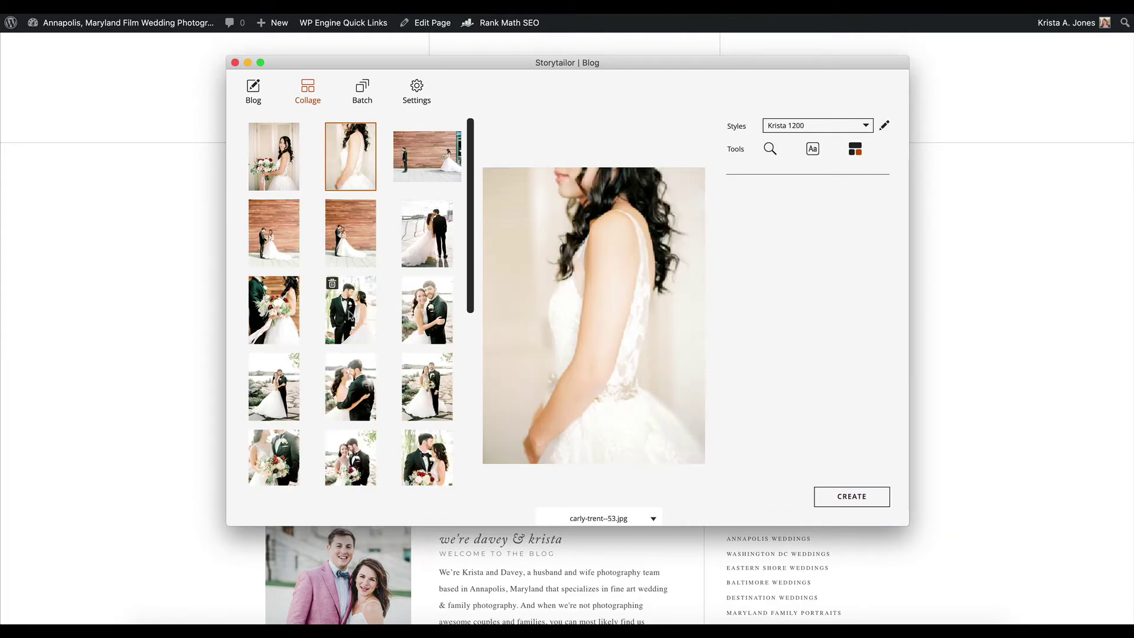
{"action": "left_click", "coordinate": [351, 314]}
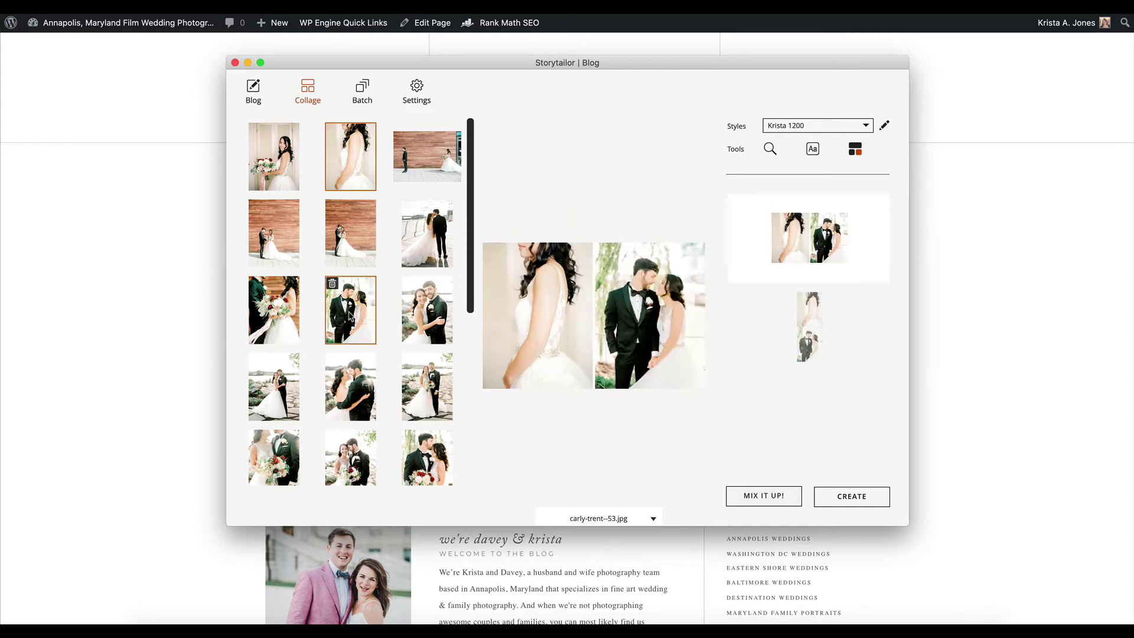
{"action": "left_click", "coordinate": [273, 387]}
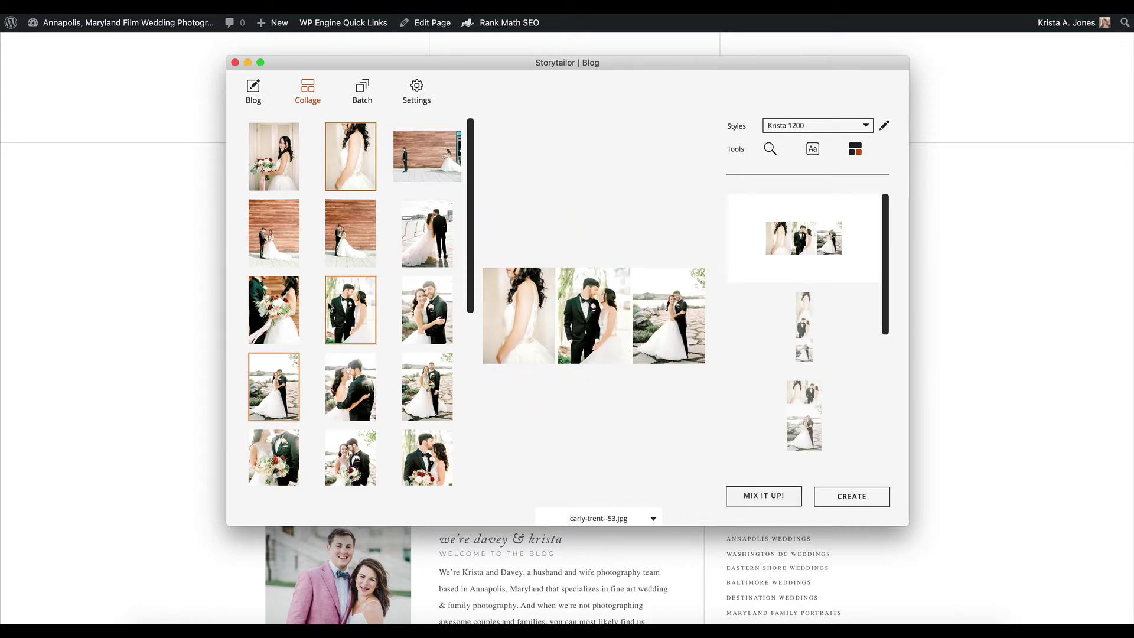
{"action": "left_click", "coordinate": [353, 173]}
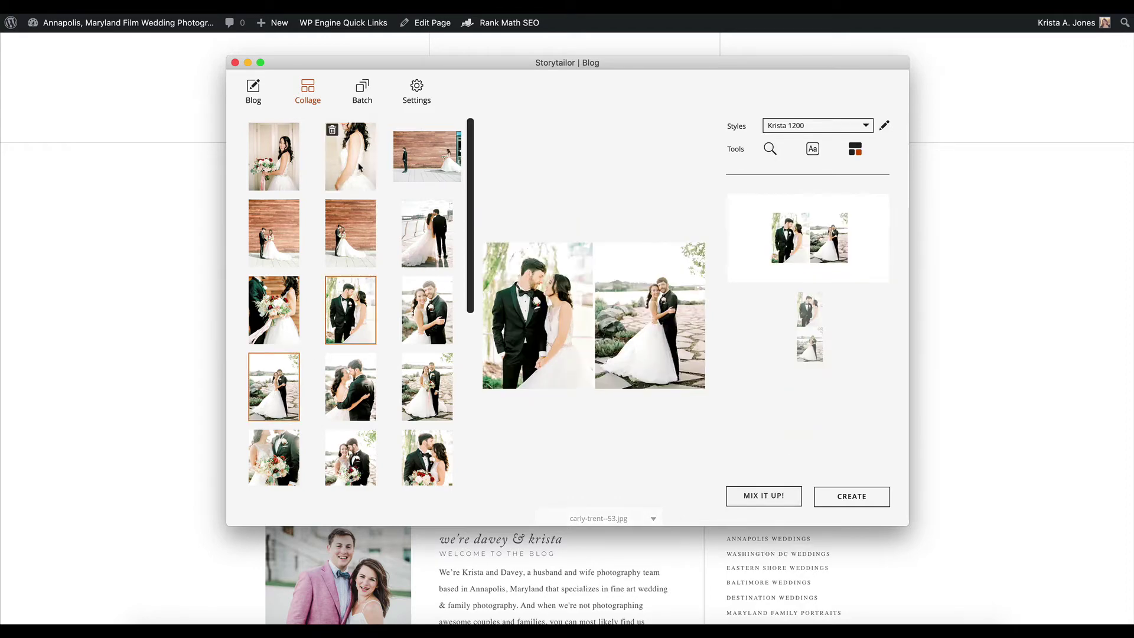
{"action": "left_click", "coordinate": [864, 501]}
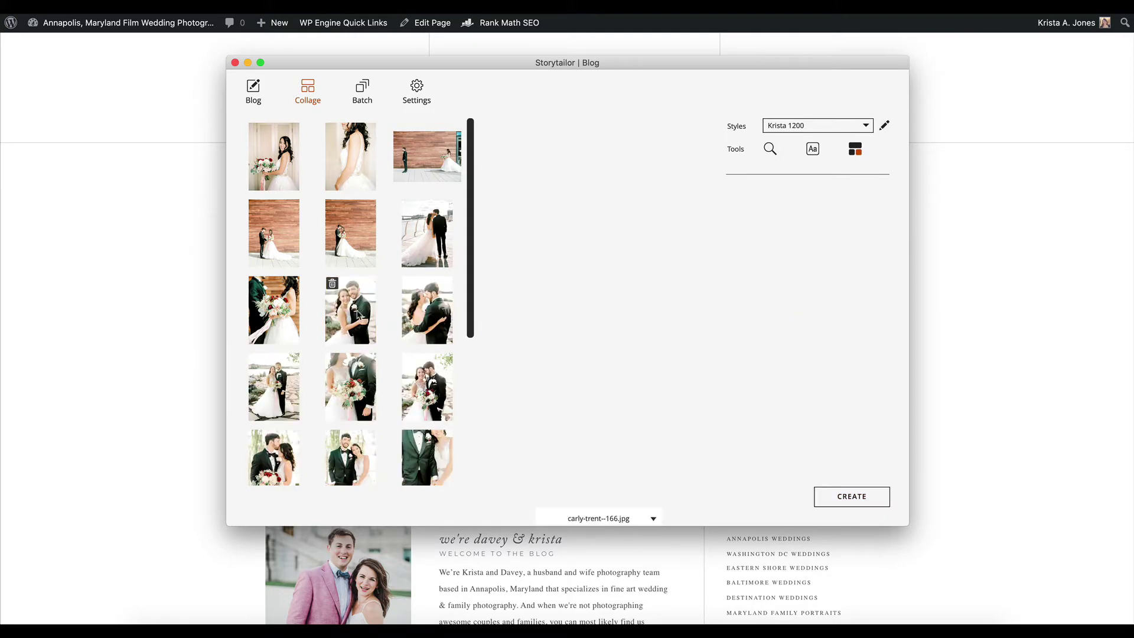
{"action": "left_click", "coordinate": [353, 324]}
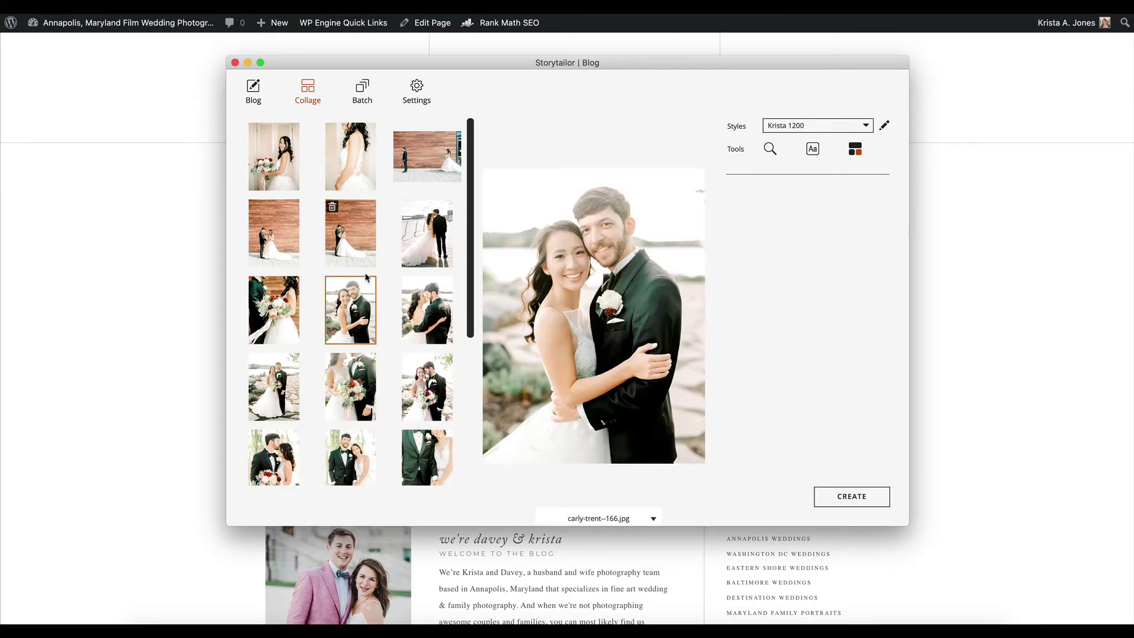
{"action": "left_click", "coordinate": [866, 502]}
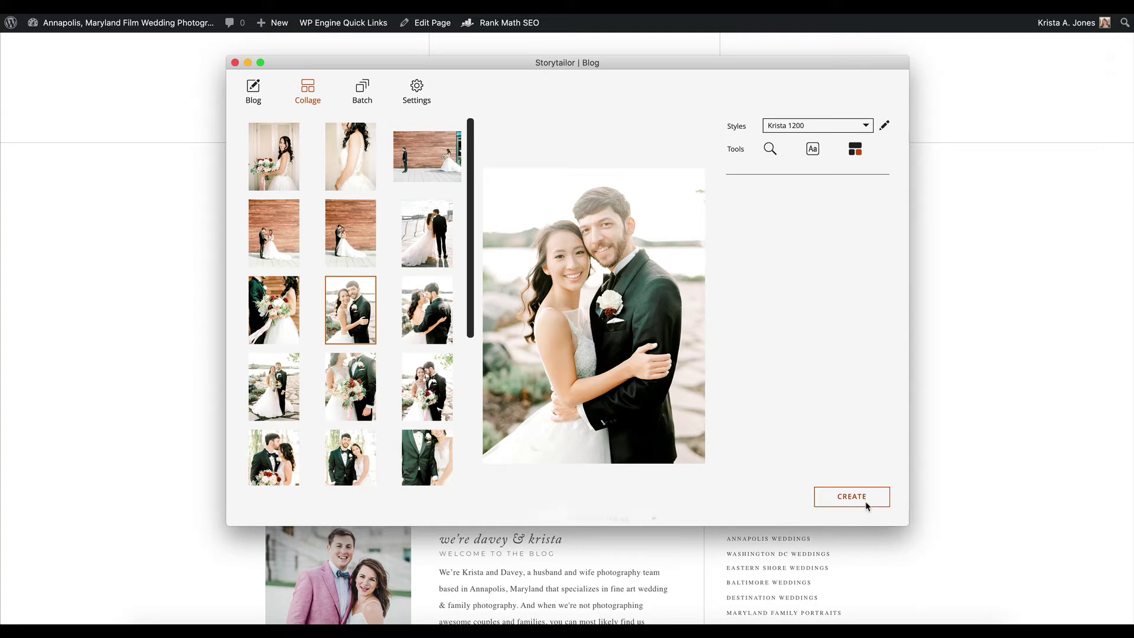
Create the embracing-couple collage and export the glass-building couple photo alone
{"action": "scroll", "coordinate": [387, 360], "scroll_direction": "down", "scroll_amount": 5}
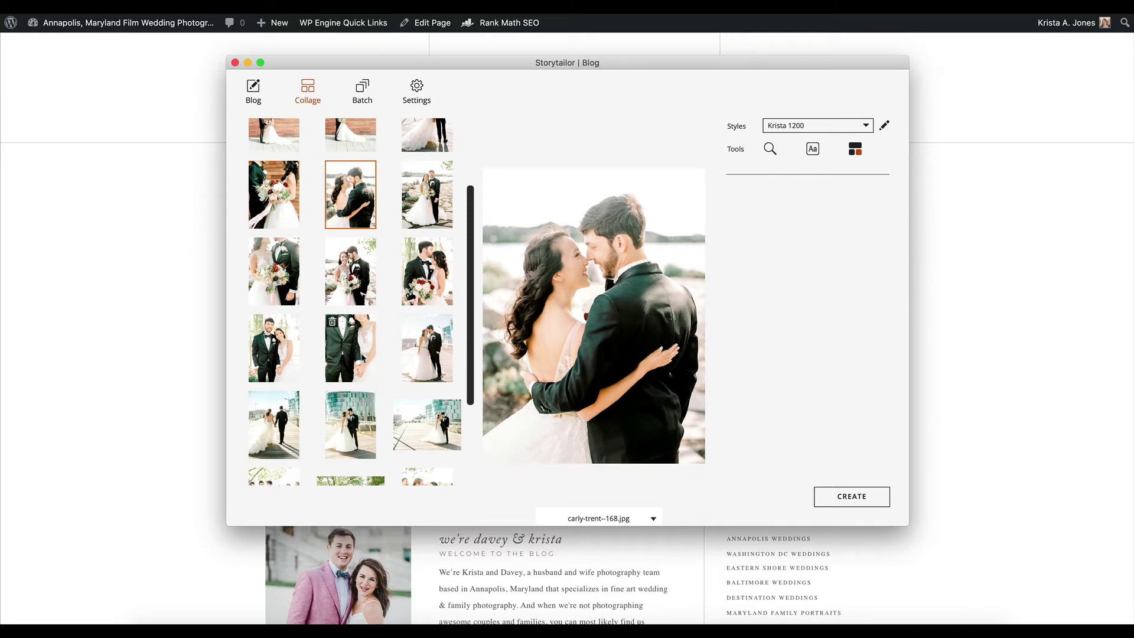
{"action": "mouse_move", "coordinate": [420, 366]}
{"action": "left_click", "coordinate": [356, 330]}
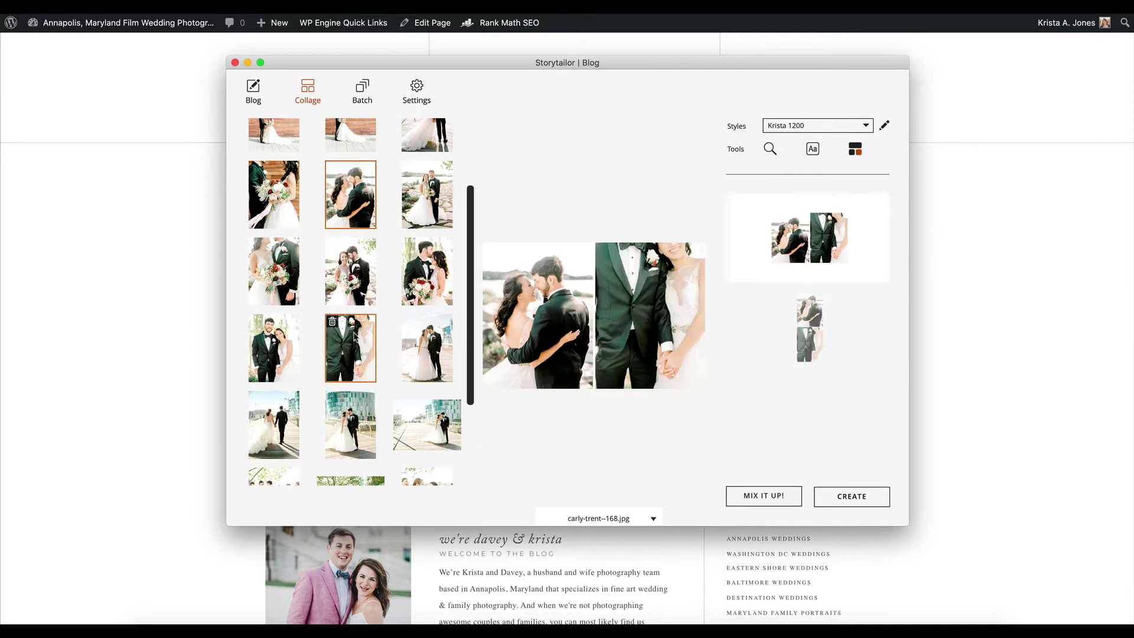
{"action": "left_click", "coordinate": [850, 499]}
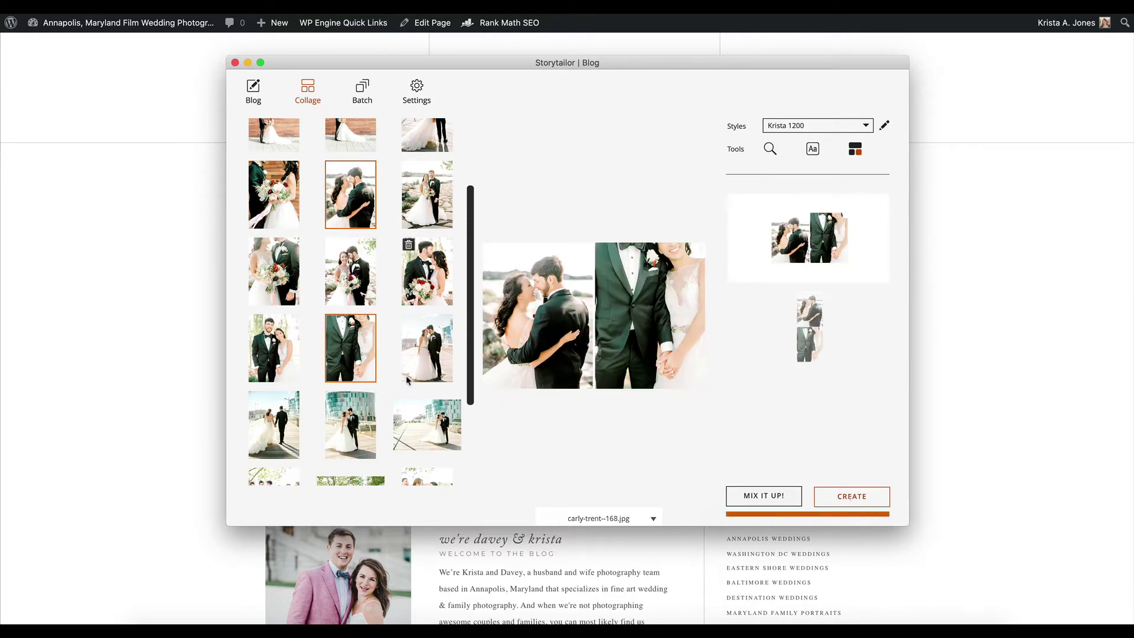
{"action": "left_click", "coordinate": [369, 353]}
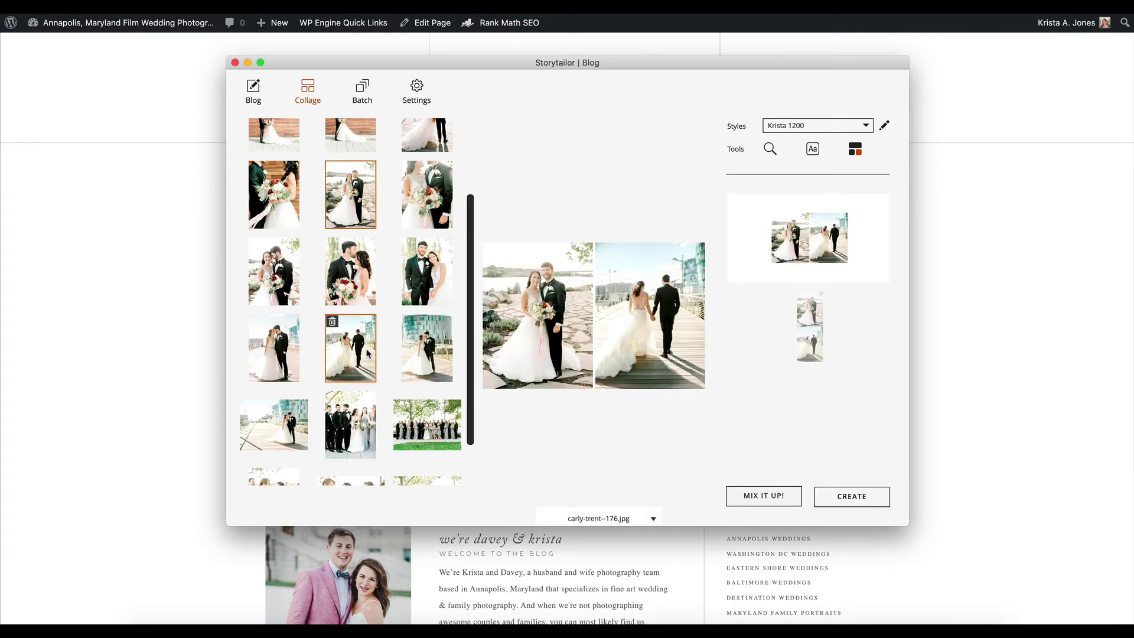
{"action": "left_click", "coordinate": [369, 201]}
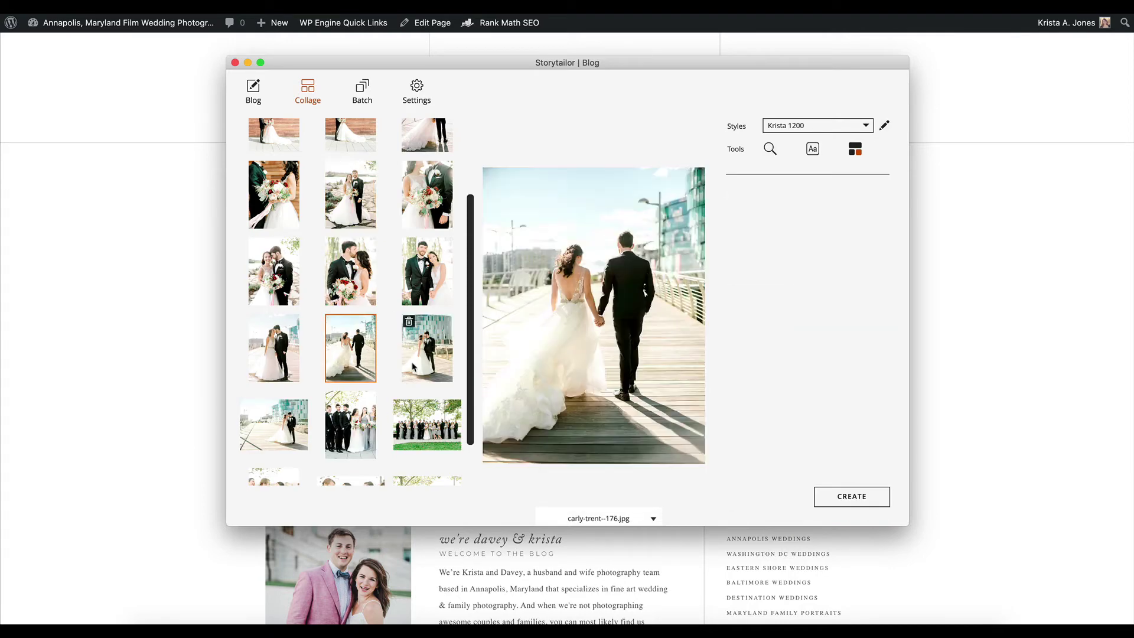
{"action": "left_click", "coordinate": [415, 368]}
{"action": "left_click", "coordinate": [355, 365]}
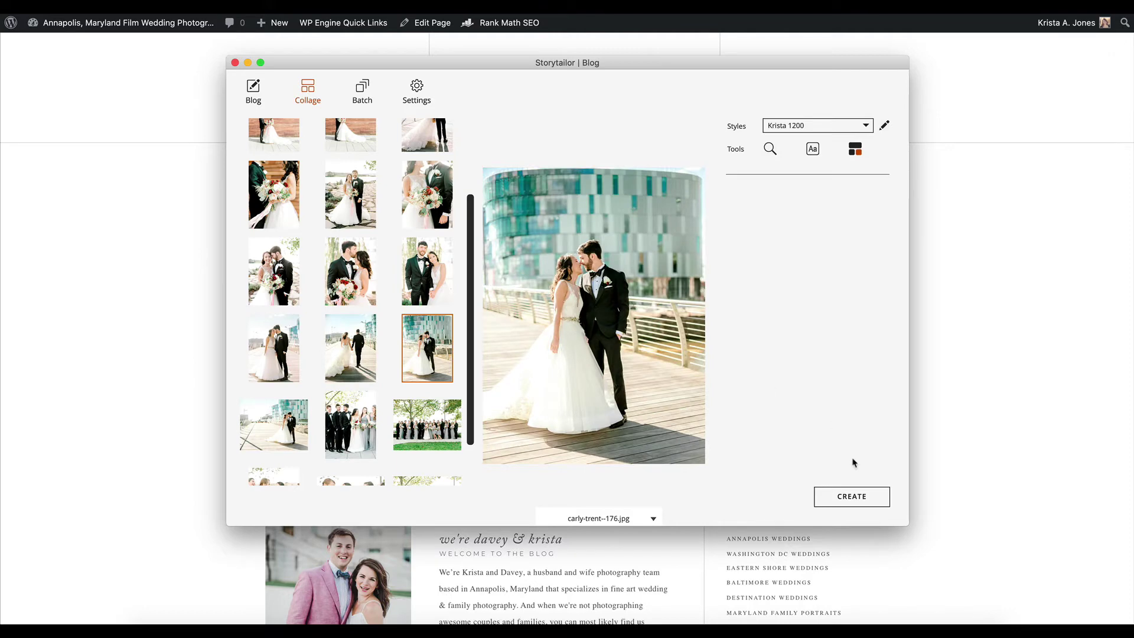
{"action": "left_click", "coordinate": [858, 501]}
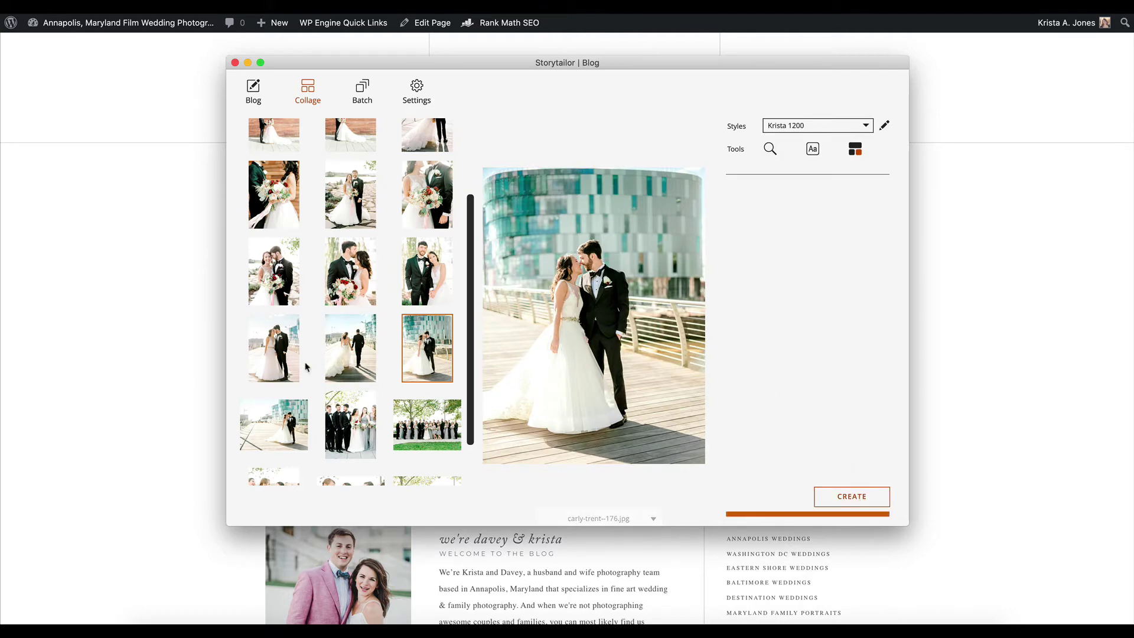
Export the wedding party photo, a bouquet-and-bridesmaids collage, and the wide boardwalk photo, then close Storytailor
{"action": "left_click", "coordinate": [273, 413]}
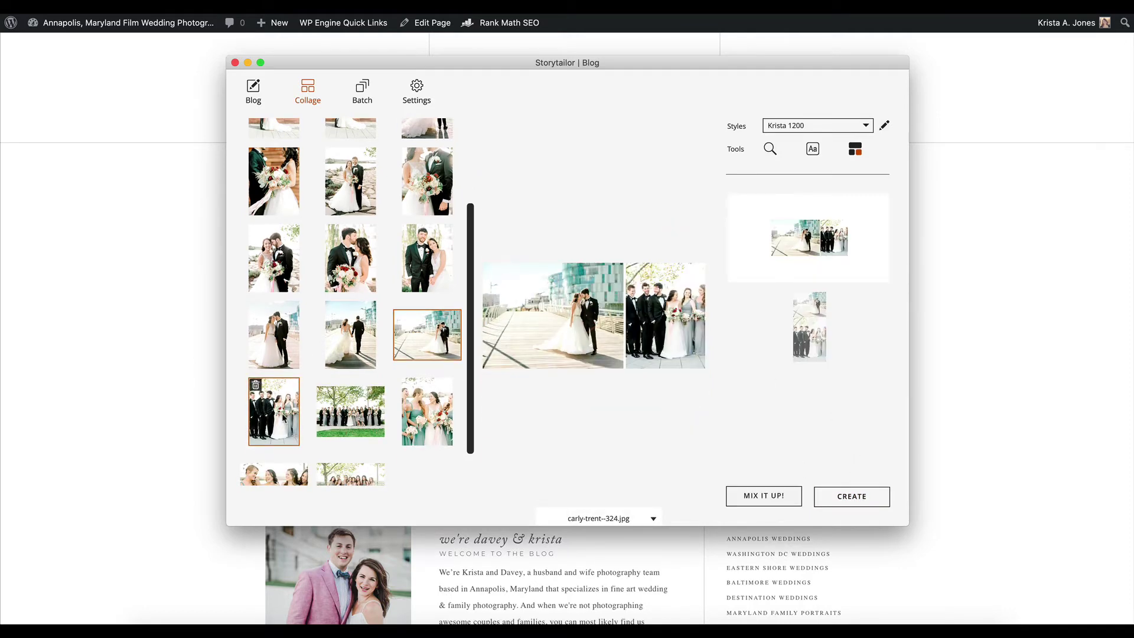
{"action": "left_click", "coordinate": [424, 334]}
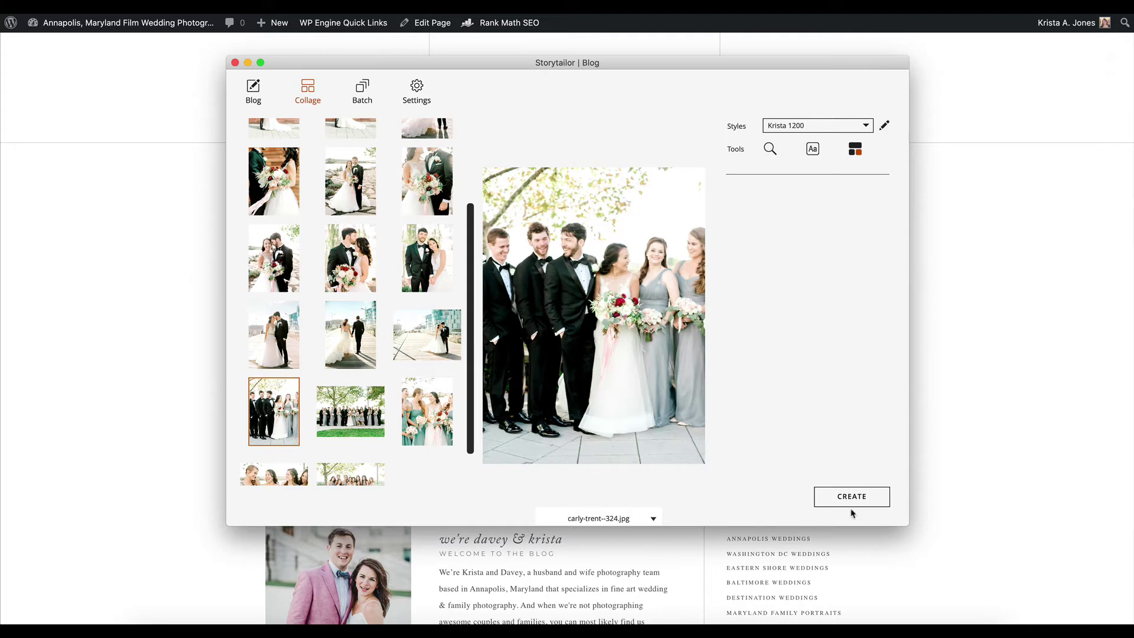
{"action": "left_click", "coordinate": [865, 499]}
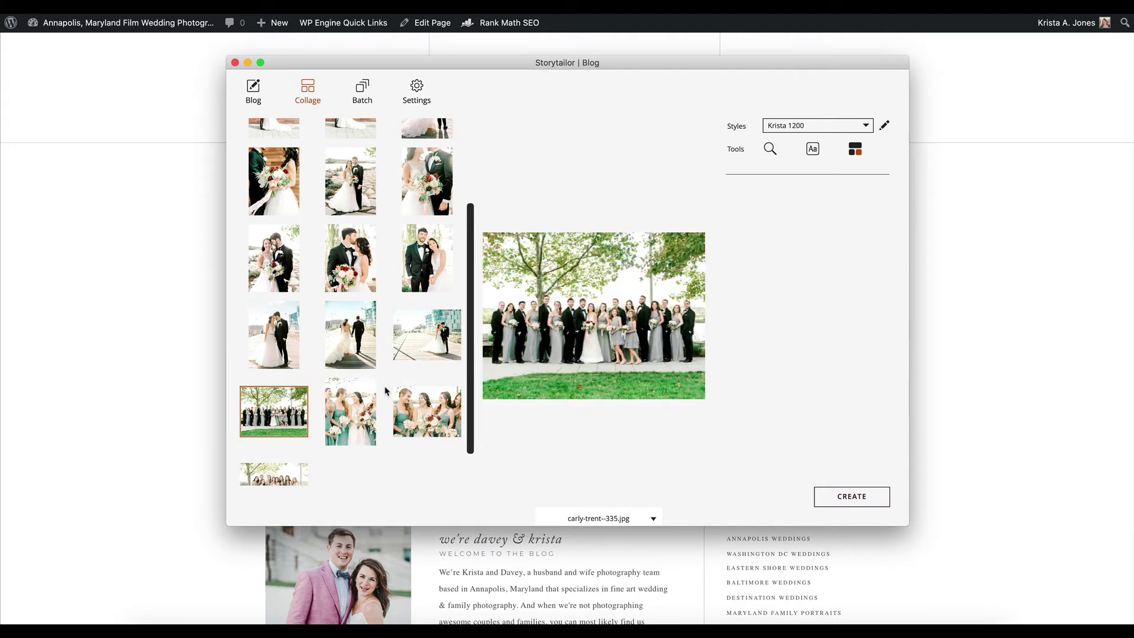
{"action": "left_click", "coordinate": [351, 411]}
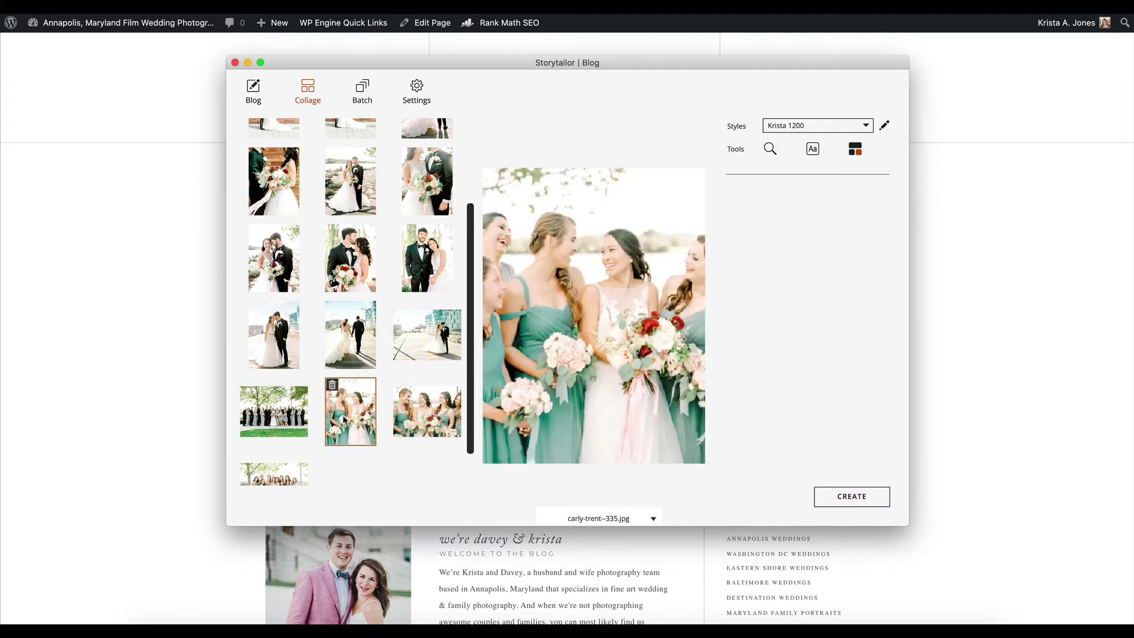
{"action": "scroll", "coordinate": [354, 354], "scroll_direction": "up", "scroll_amount": 2}
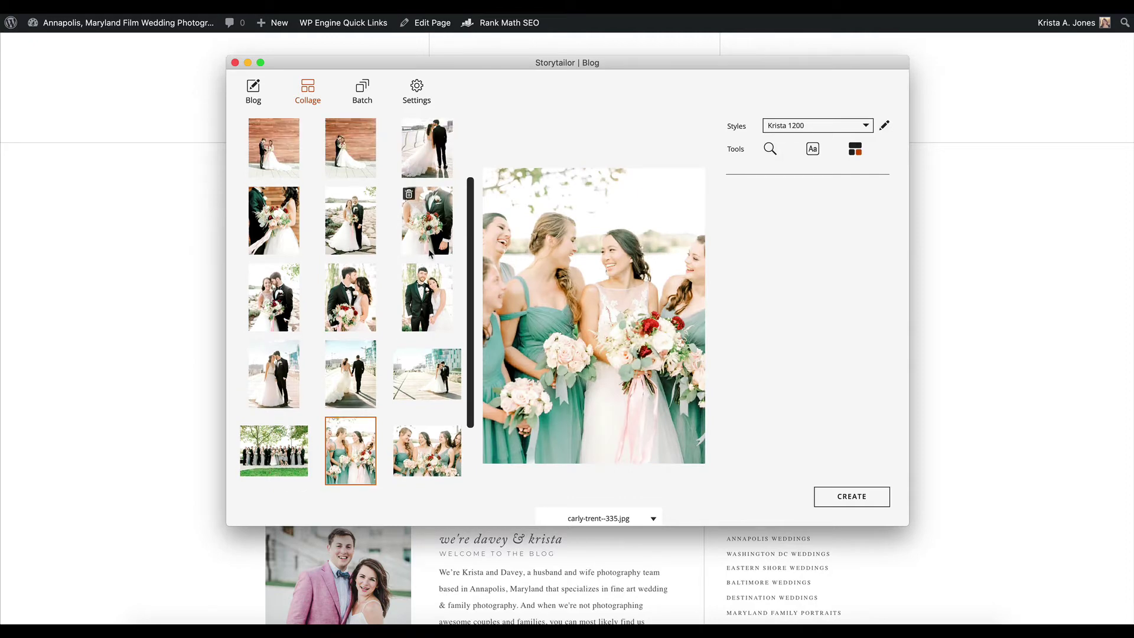
{"action": "left_click", "coordinate": [431, 248]}
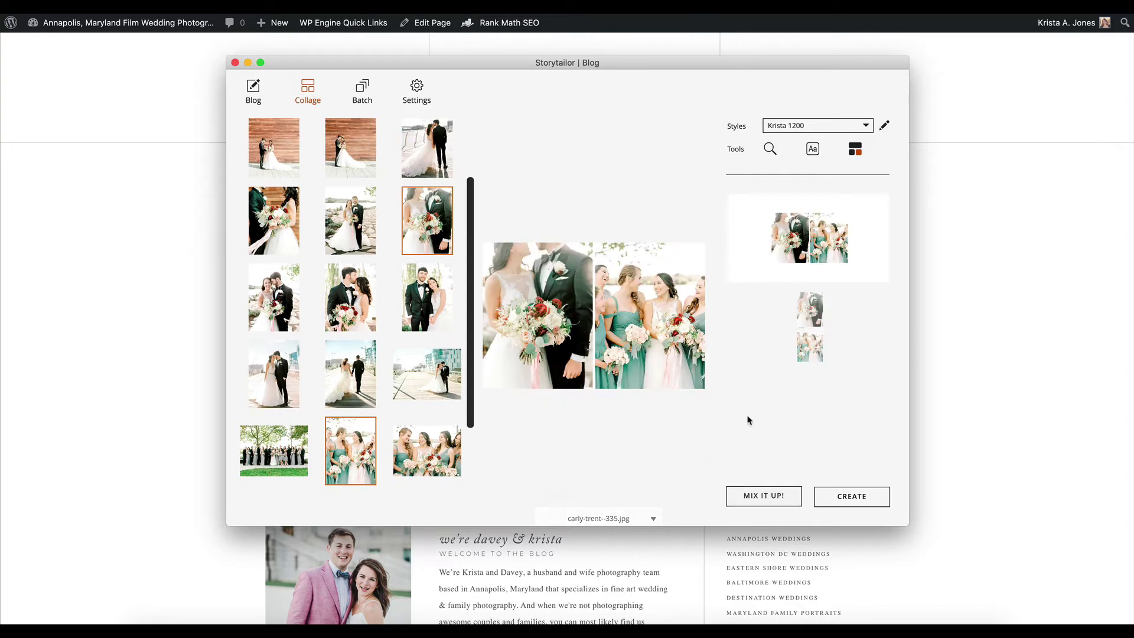
{"action": "left_click", "coordinate": [874, 502]}
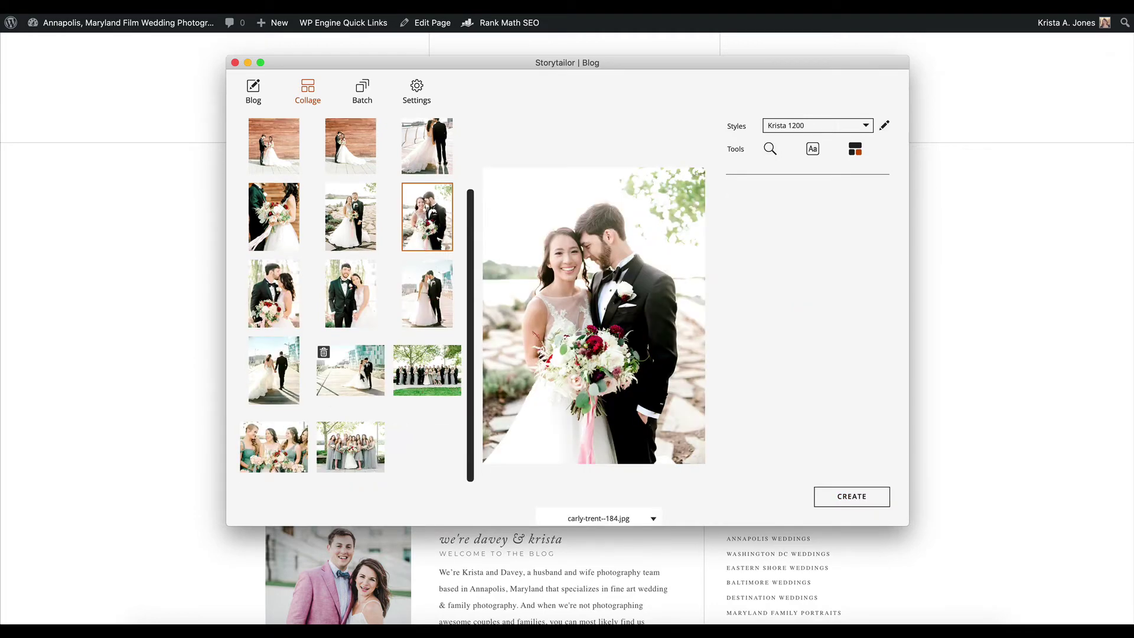
{"action": "left_click", "coordinate": [350, 370]}
{"action": "left_click", "coordinate": [440, 221]}
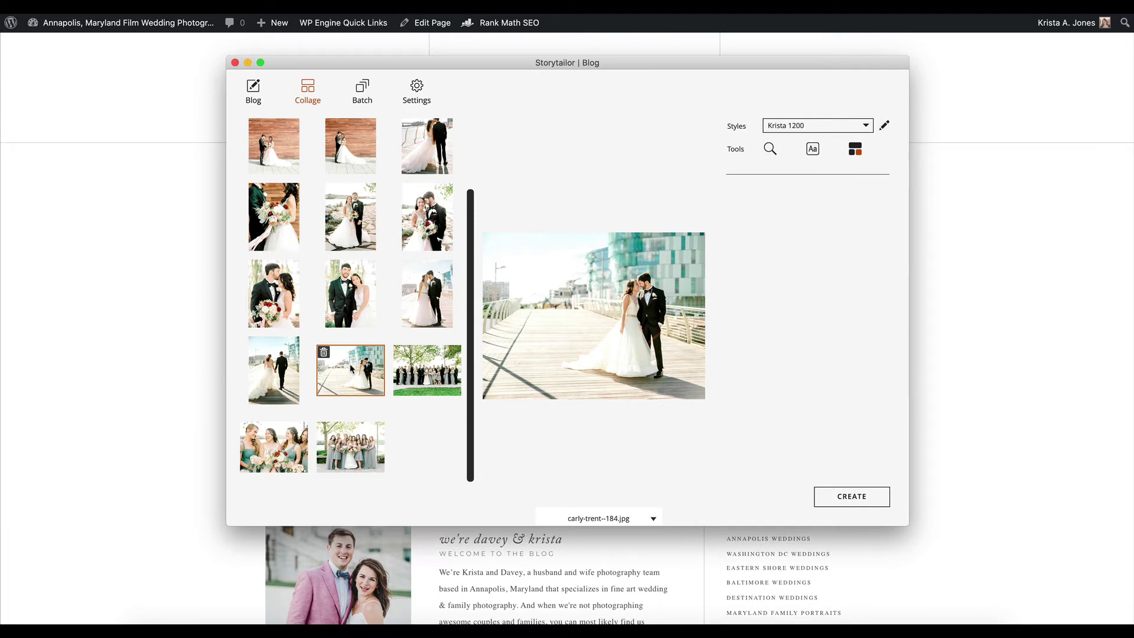
{"action": "left_click", "coordinate": [849, 499]}
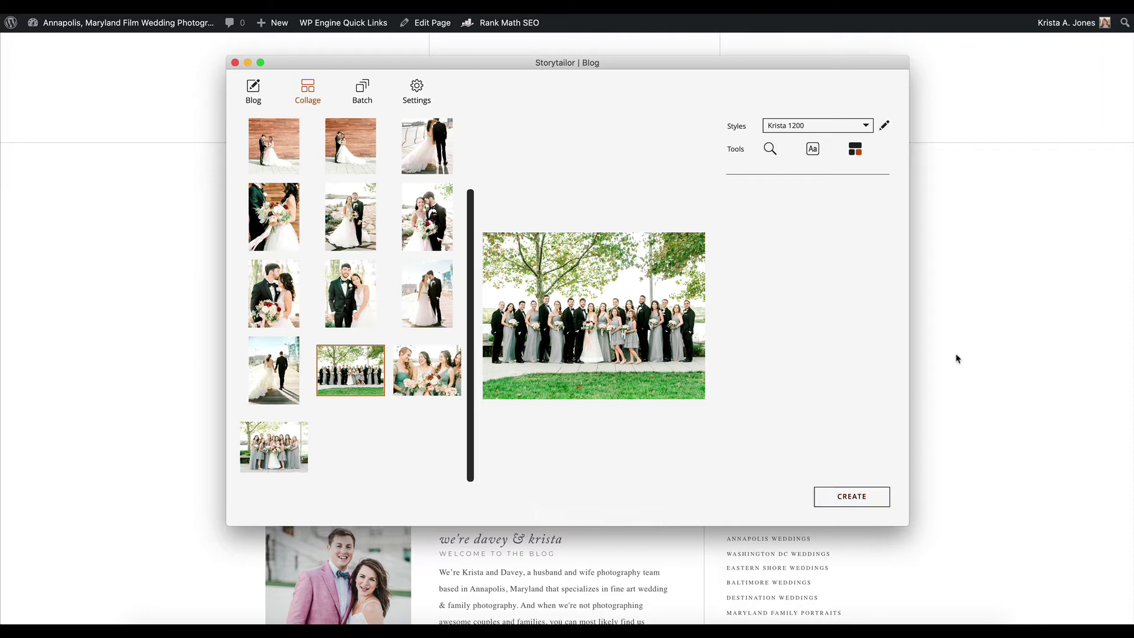
{"action": "left_click", "coordinate": [996, 336]}
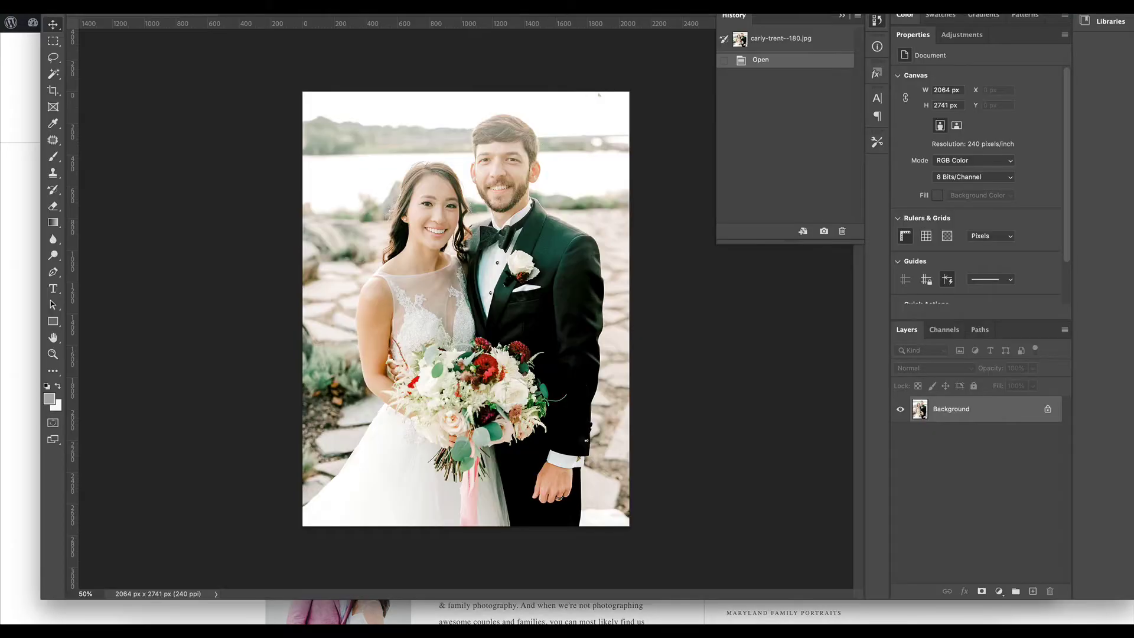
Bring up Photoshop's File menu for the bride-and-groom portrait
{"action": "left_click", "coordinate": [112, 6]}
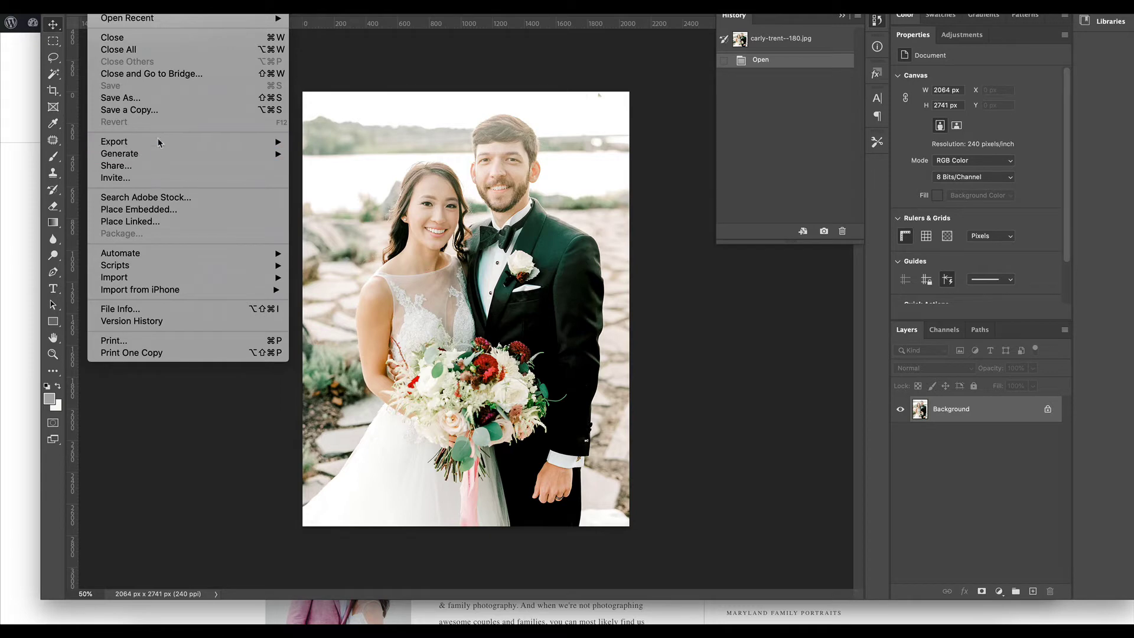
Export the portrait via Save for Web as a 1000 × 1328 px JPEG at quality 64
{"action": "mouse_move", "coordinate": [160, 145]}
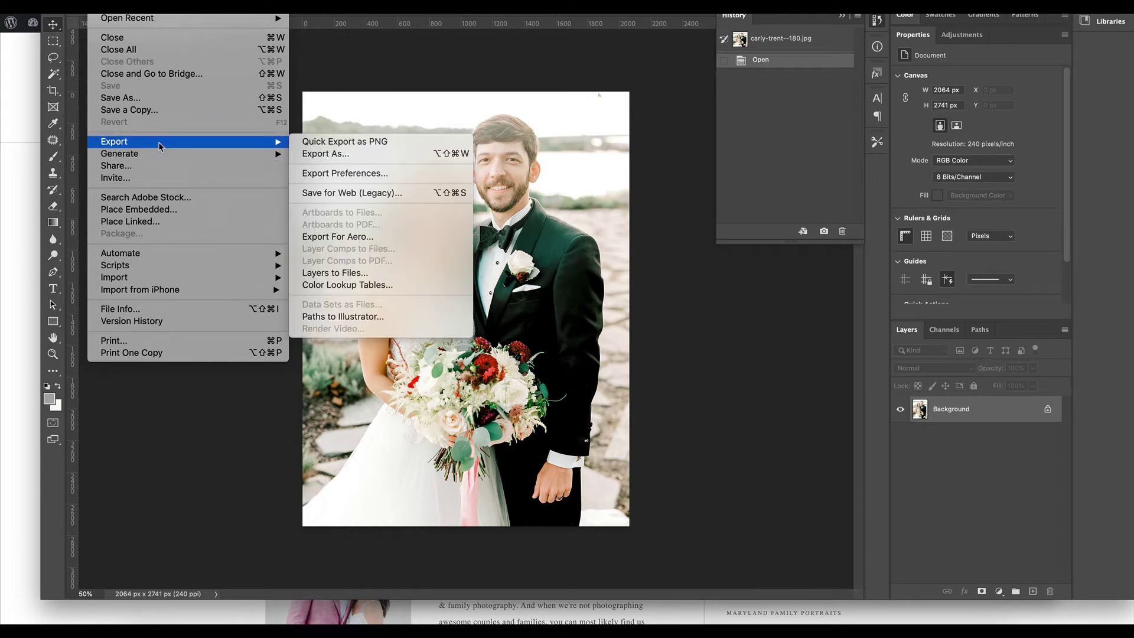
{"action": "left_click", "coordinate": [320, 196]}
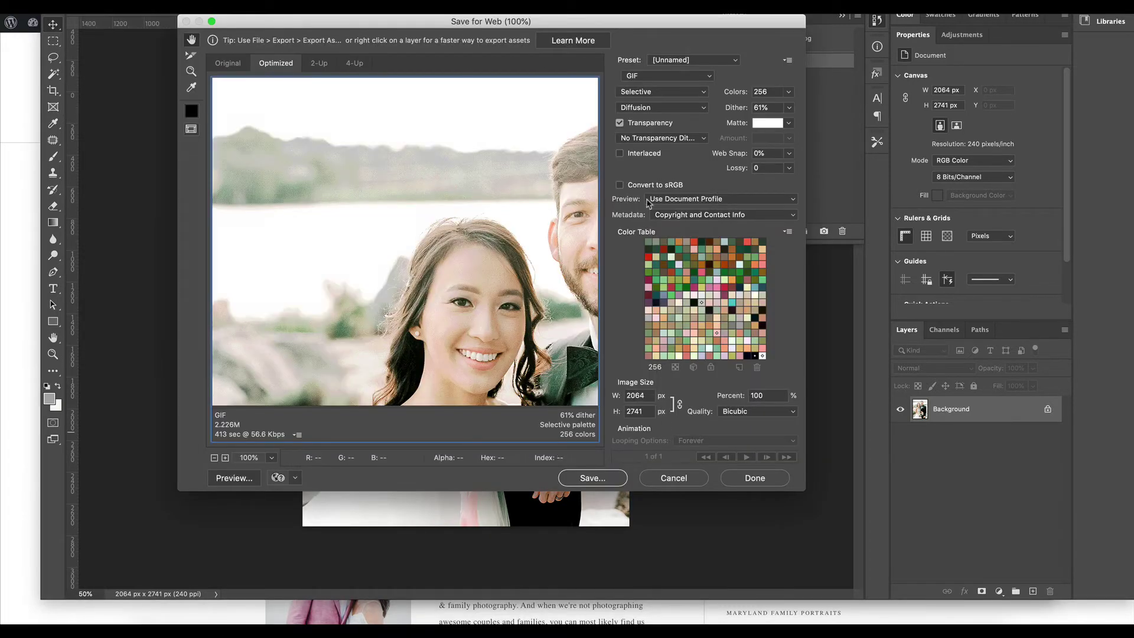
{"action": "left_click", "coordinate": [666, 75]}
{"action": "left_click", "coordinate": [662, 77]}
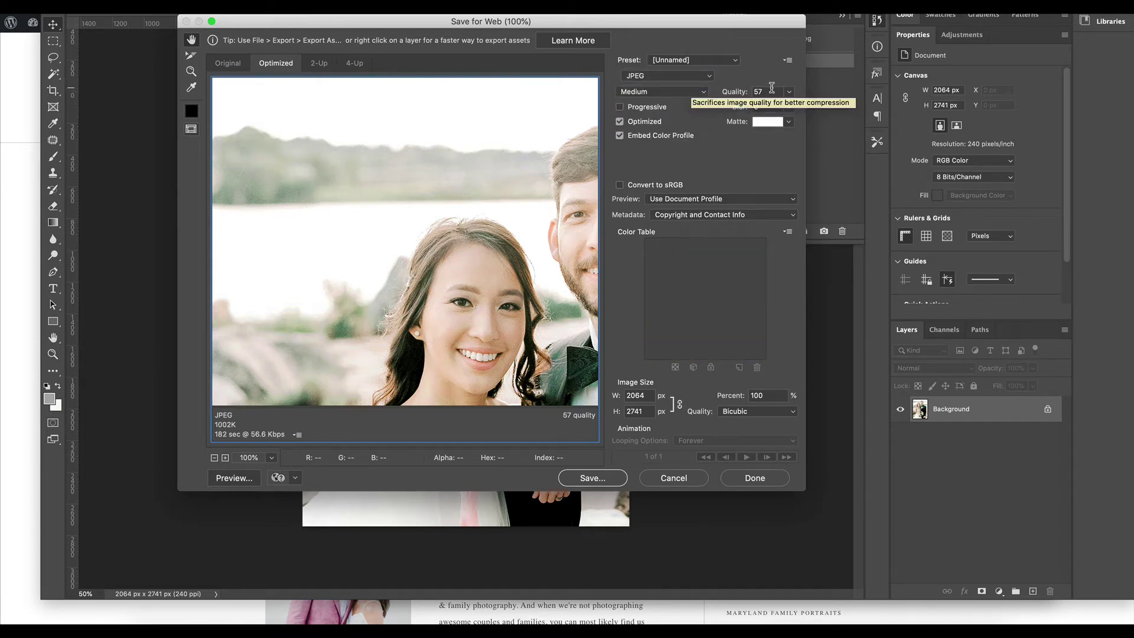
{"action": "left_click", "coordinate": [636, 395]}
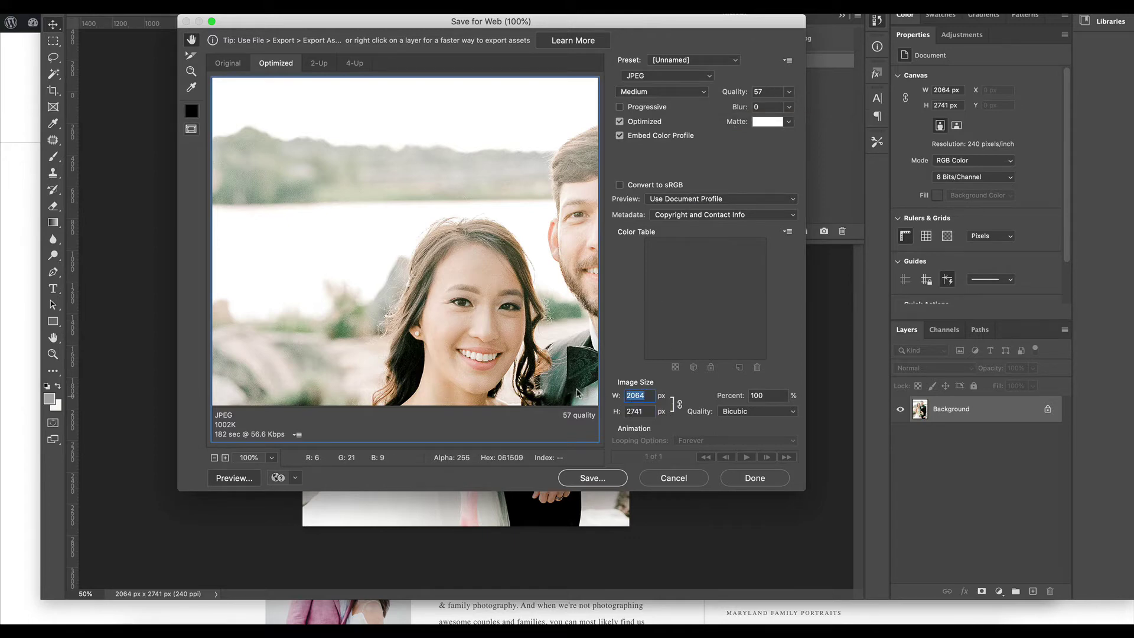
{"action": "type", "text": "1000"}
{"action": "key", "text": "Tab"}
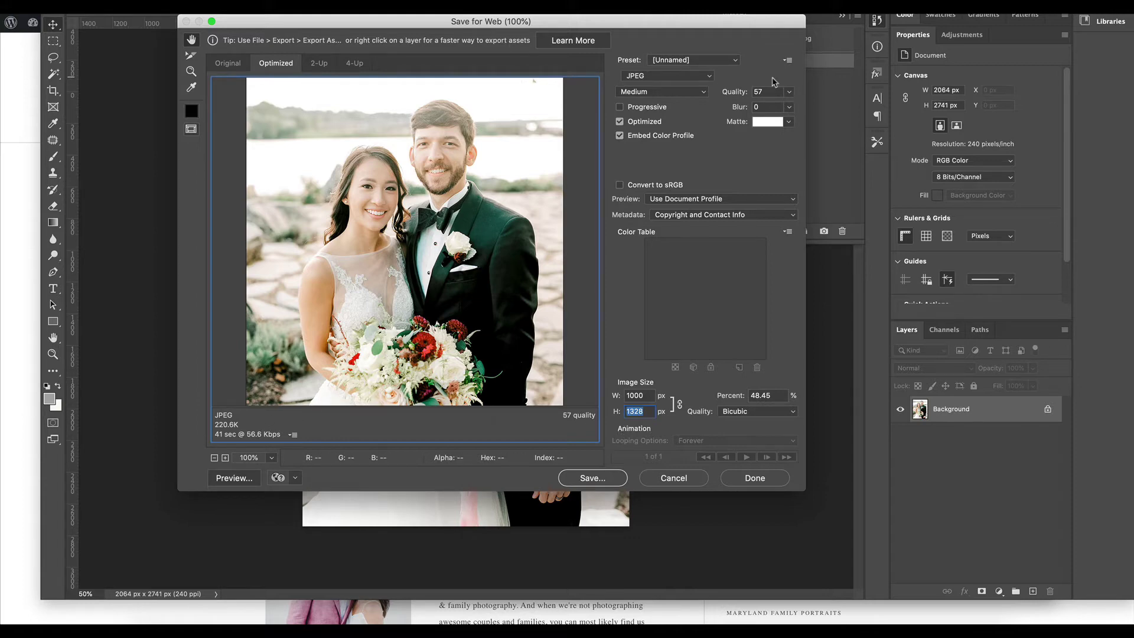
{"action": "left_click", "coordinate": [789, 92]}
{"action": "mouse_move", "coordinate": [763, 109]}
{"action": "left_mouse_down"}
{"action": "mouse_move", "coordinate": [748, 111]}
{"action": "mouse_move", "coordinate": [766, 110]}
{"action": "left_mouse_up"}
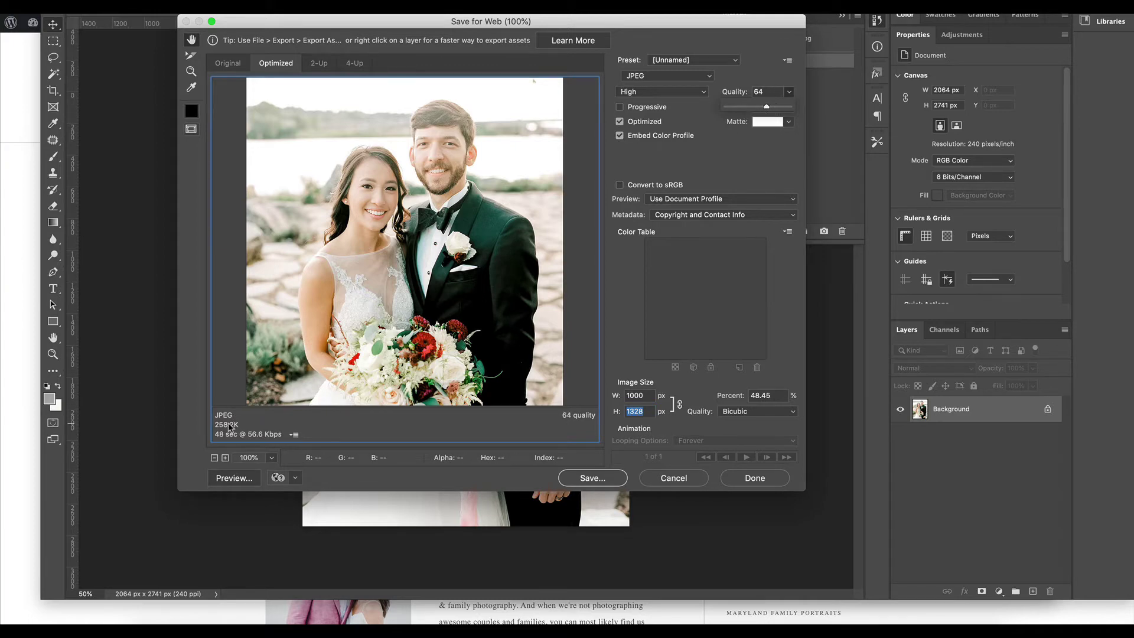
{"action": "left_click", "coordinate": [607, 481]}
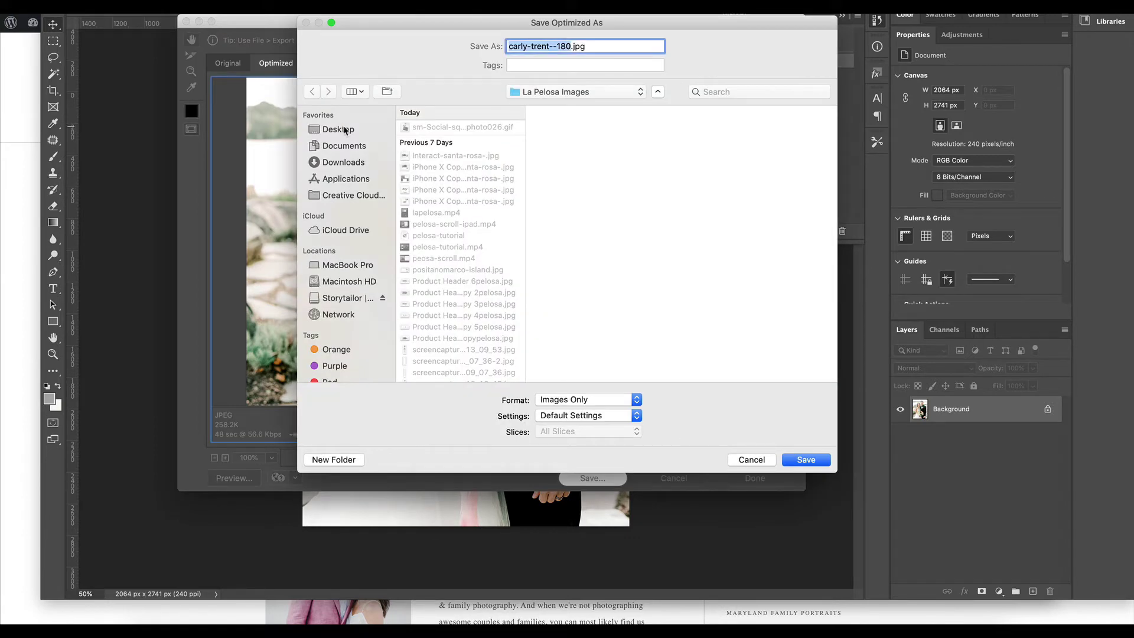
Save the JPEG to the Desktop as seasons-vineyard-wedding-washington-dc-1.jpg
{"action": "left_click", "coordinate": [346, 130]}
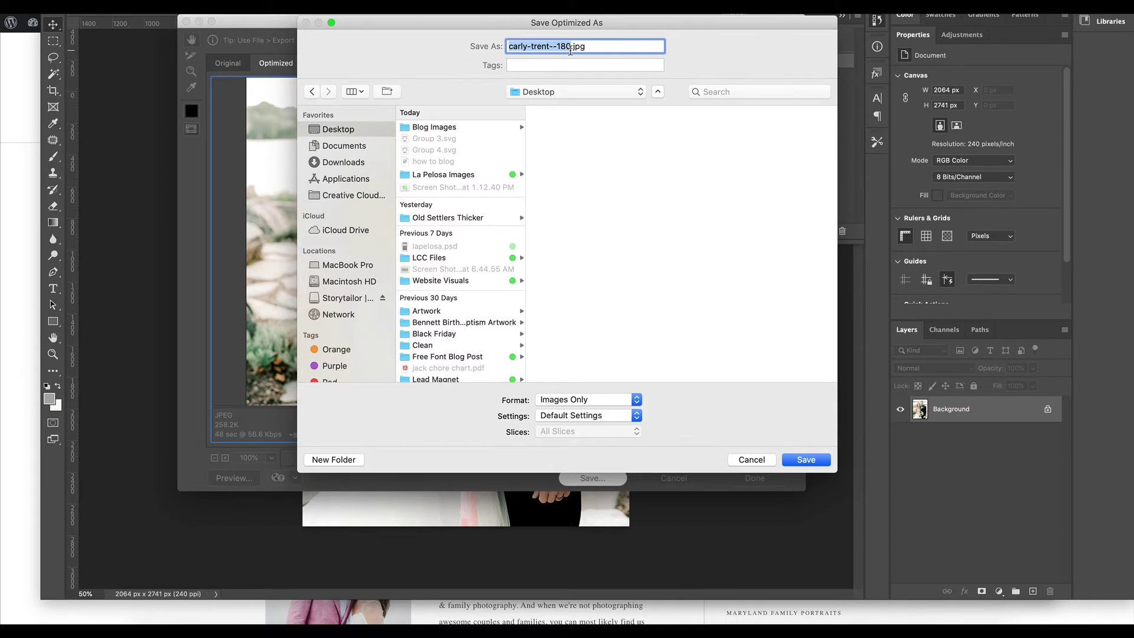
{"action": "type", "text": "seasn"}
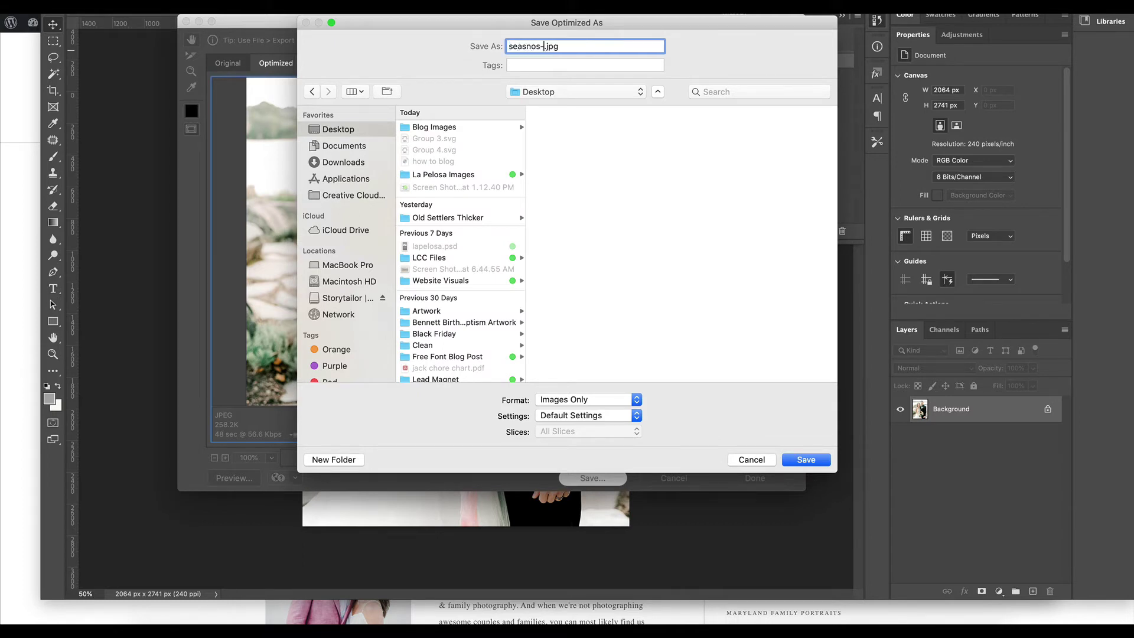
{"action": "key", "text": "BackSpace"}
{"action": "type", "text": "ons"}
{"action": "type", "text": "ineyard-wedding-washington-dc"}
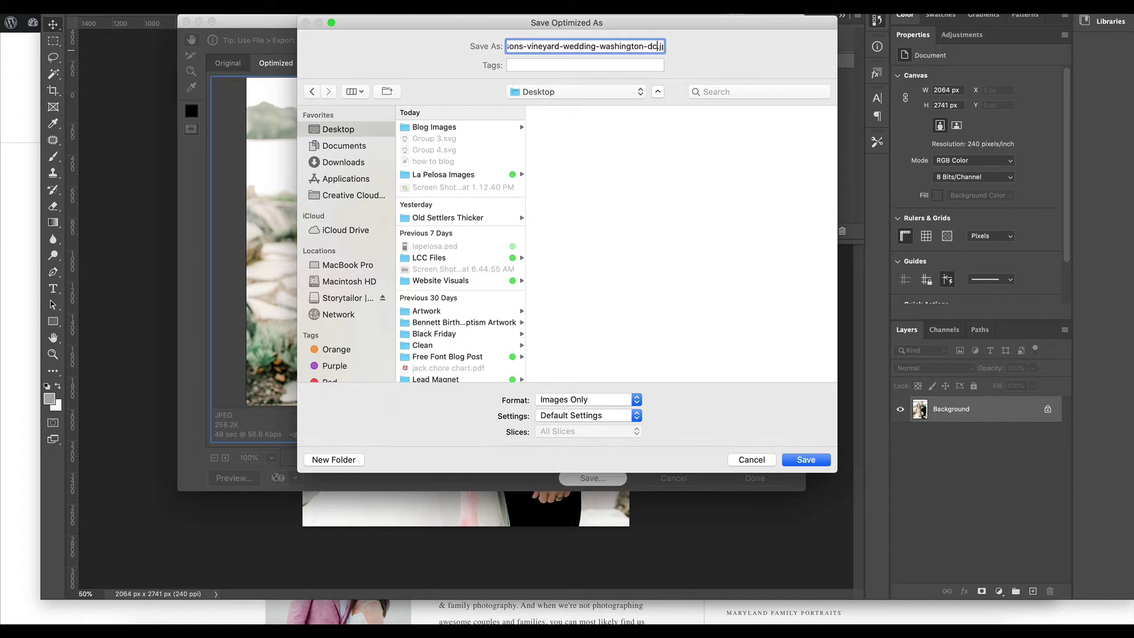
{"action": "type", "text": "-21"}
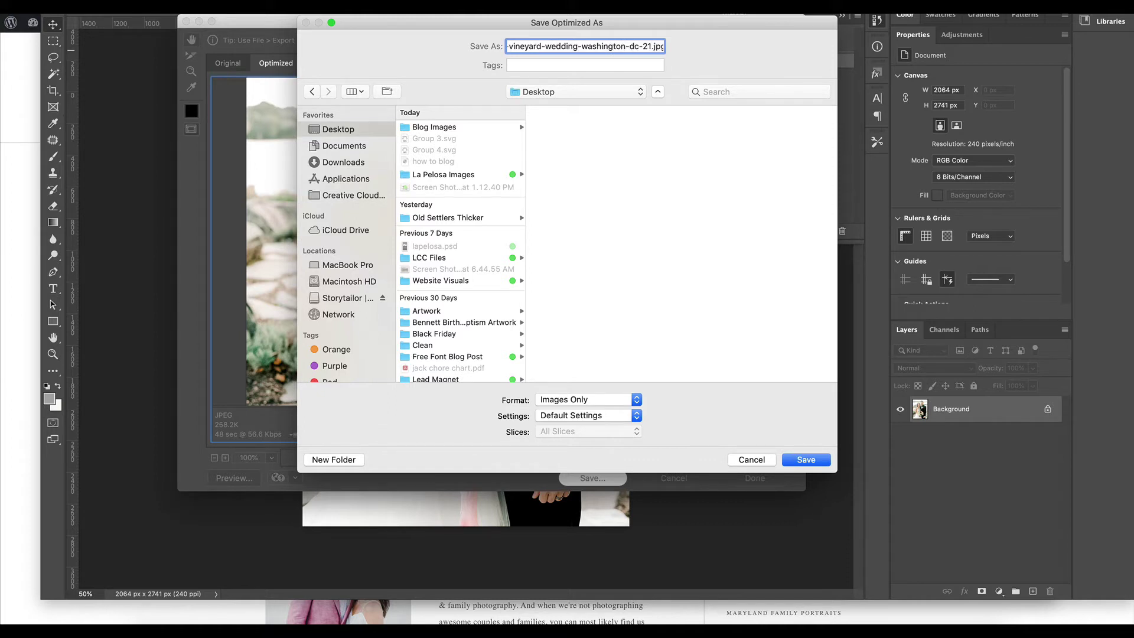
{"action": "key", "text": "BackSpace"}
{"action": "key", "text": "BackSpace"}
{"action": "type", "text": "1"}
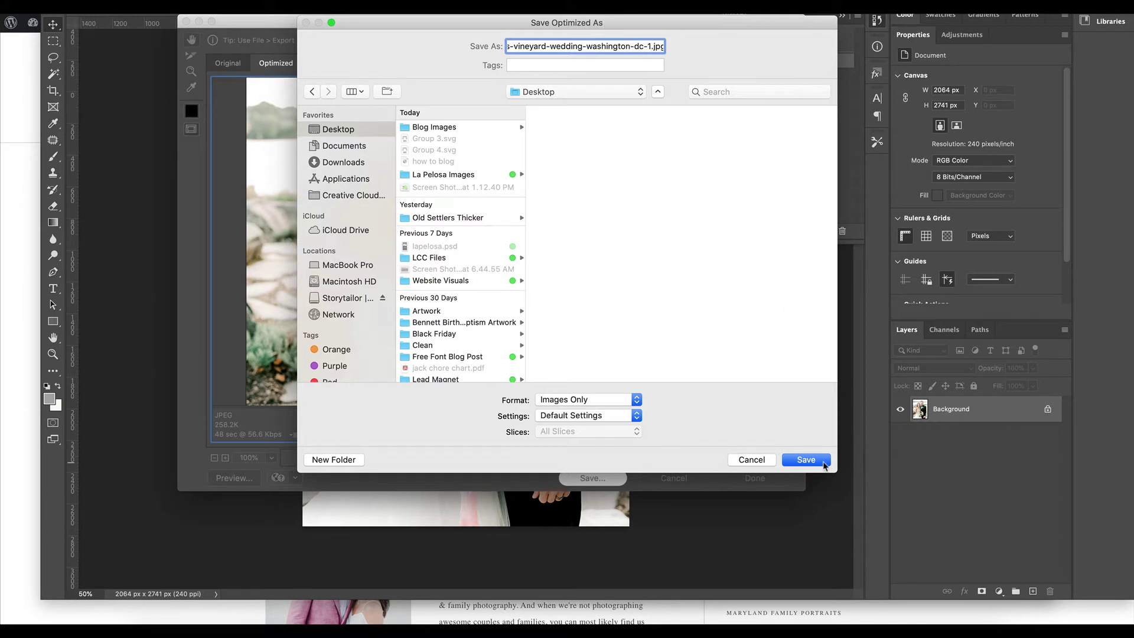
{"action": "left_click", "coordinate": [806, 460]}
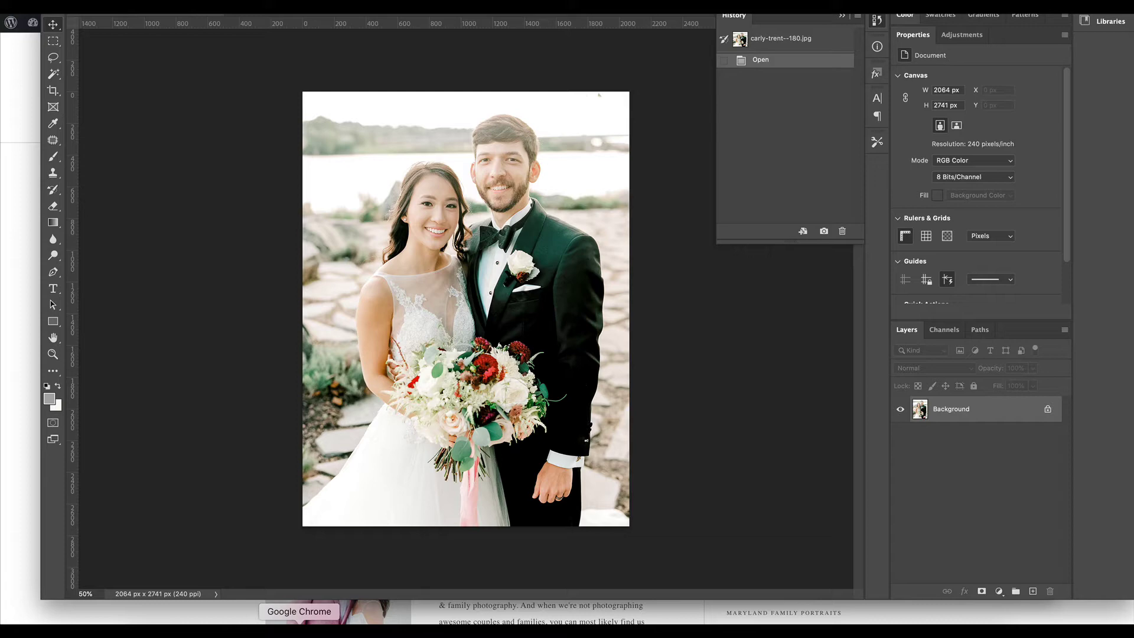
Return to Chrome and create a new post via Posts > Add New
{"action": "left_click", "coordinate": [299, 629]}
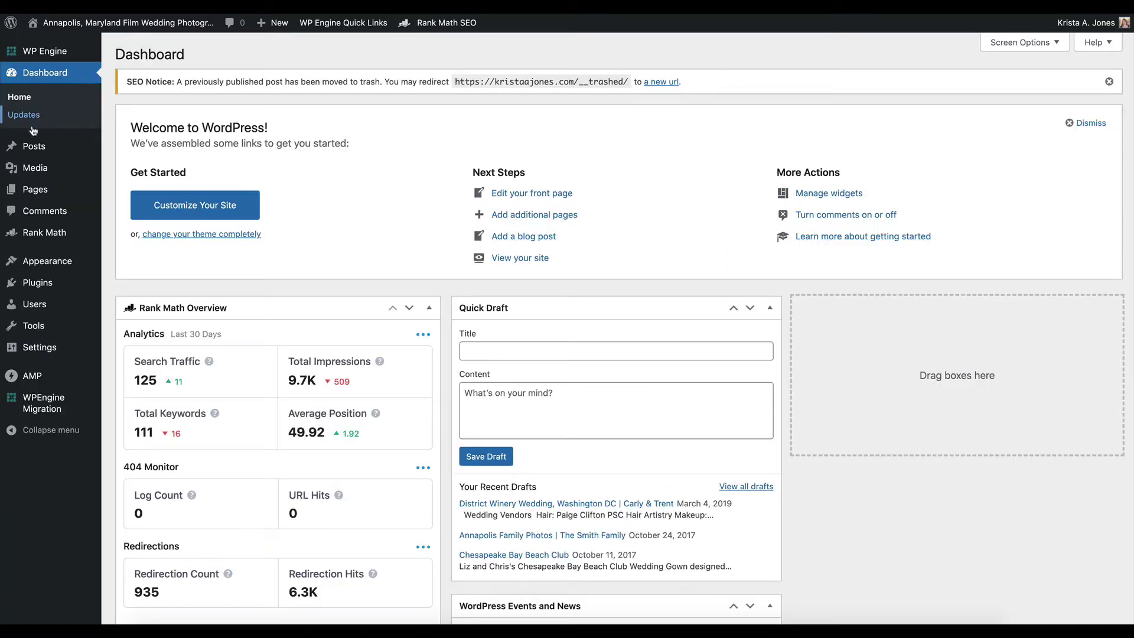
{"action": "mouse_move", "coordinate": [45, 191]}
{"action": "mouse_move", "coordinate": [36, 146]}
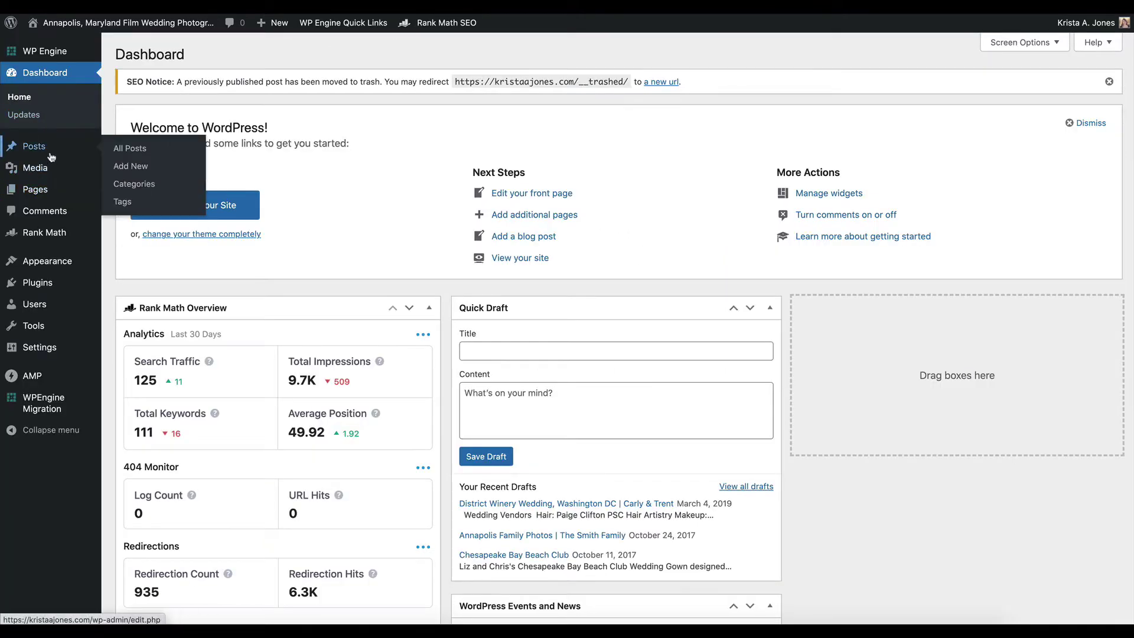
{"action": "left_click", "coordinate": [131, 167]}
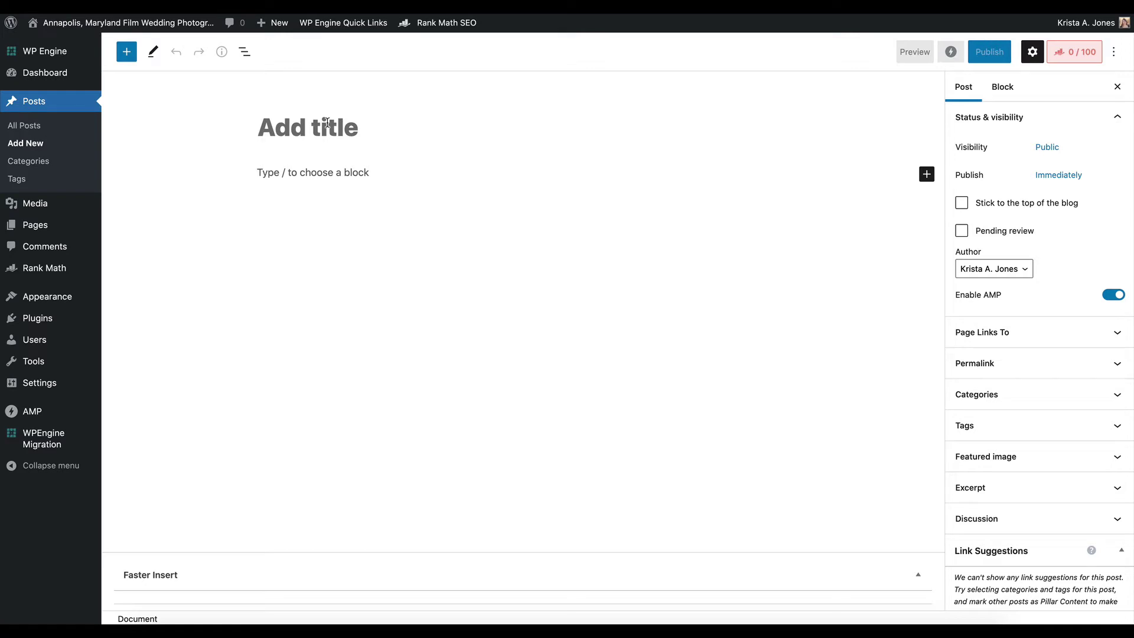
Enter the title 'Seasons Vineyard Wedding in Washington DC' and move into the body paragraph
{"action": "type", "text": "Seasons"}
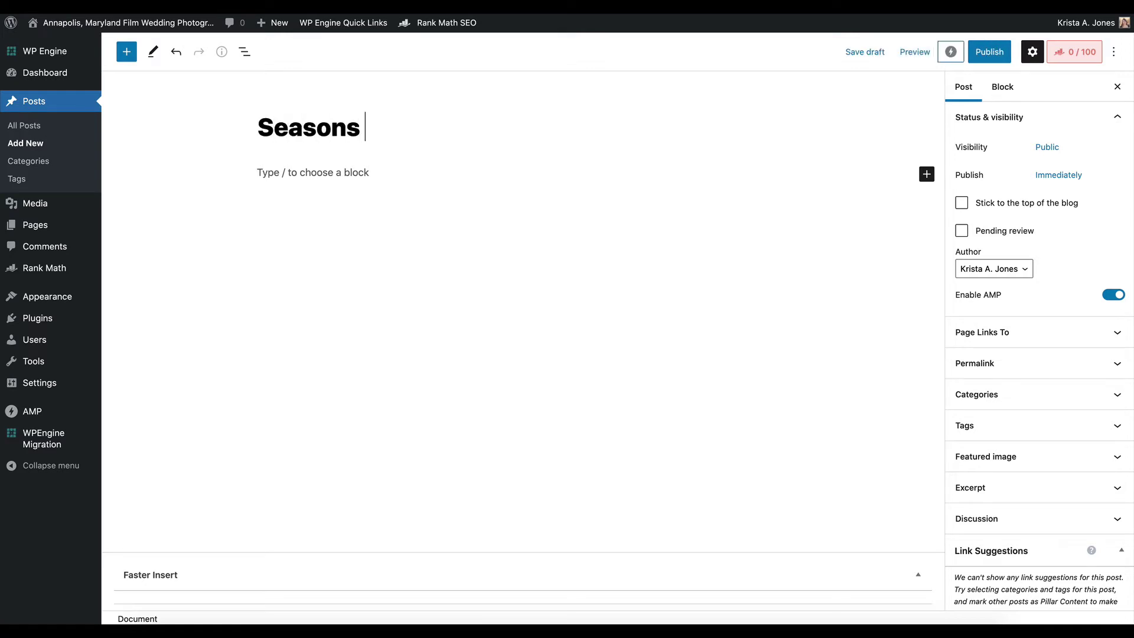
{"action": "type", "text": " Vineyard "}
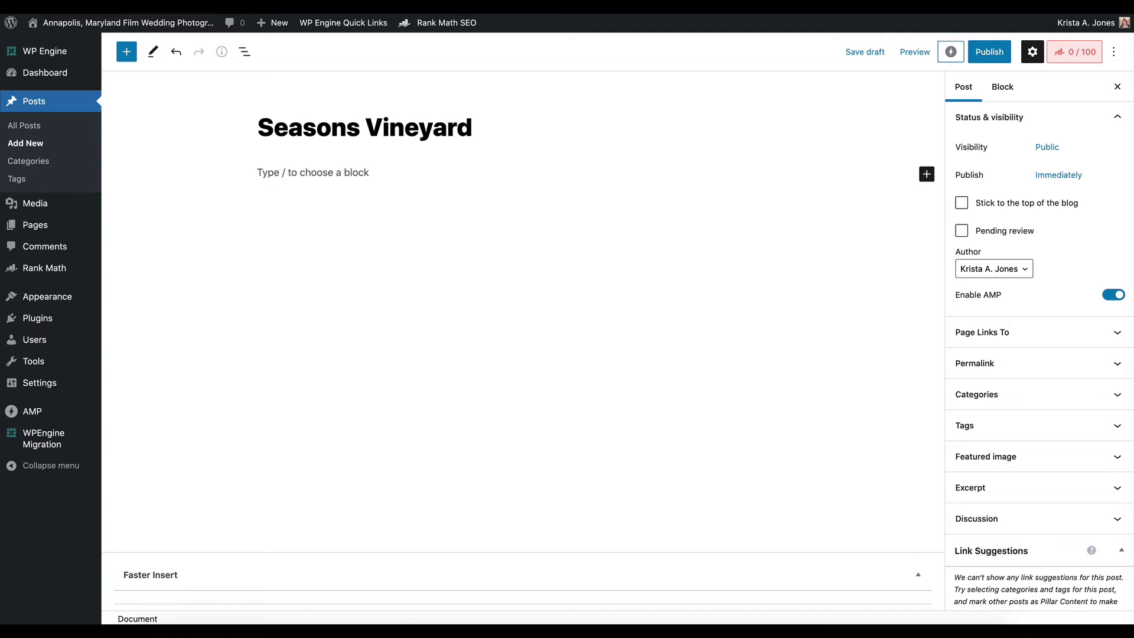
{"action": "type", "text": "Weddg"}
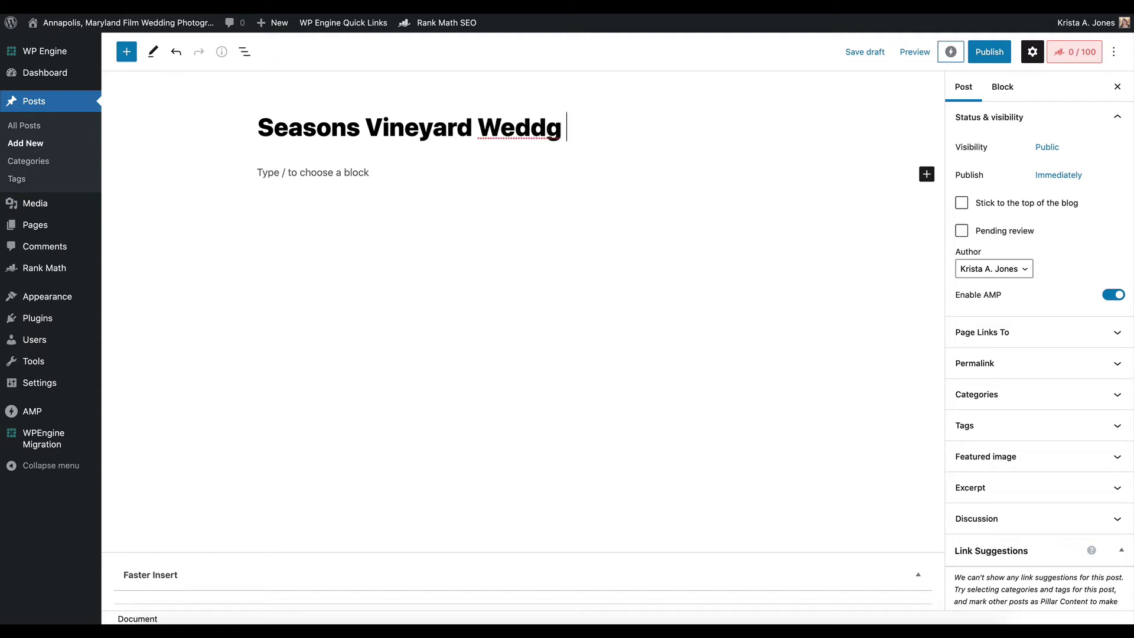
{"action": "key", "text": "BackSpace"}
{"action": "type", "text": "ing in W"}
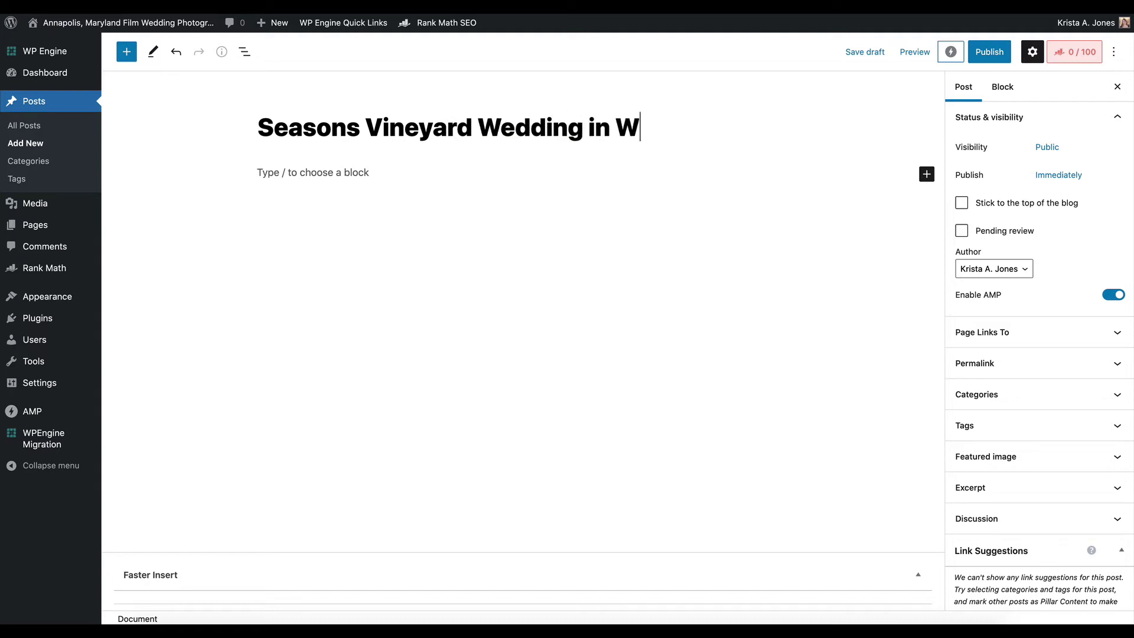
{"action": "type", "text": "ashington DC"}
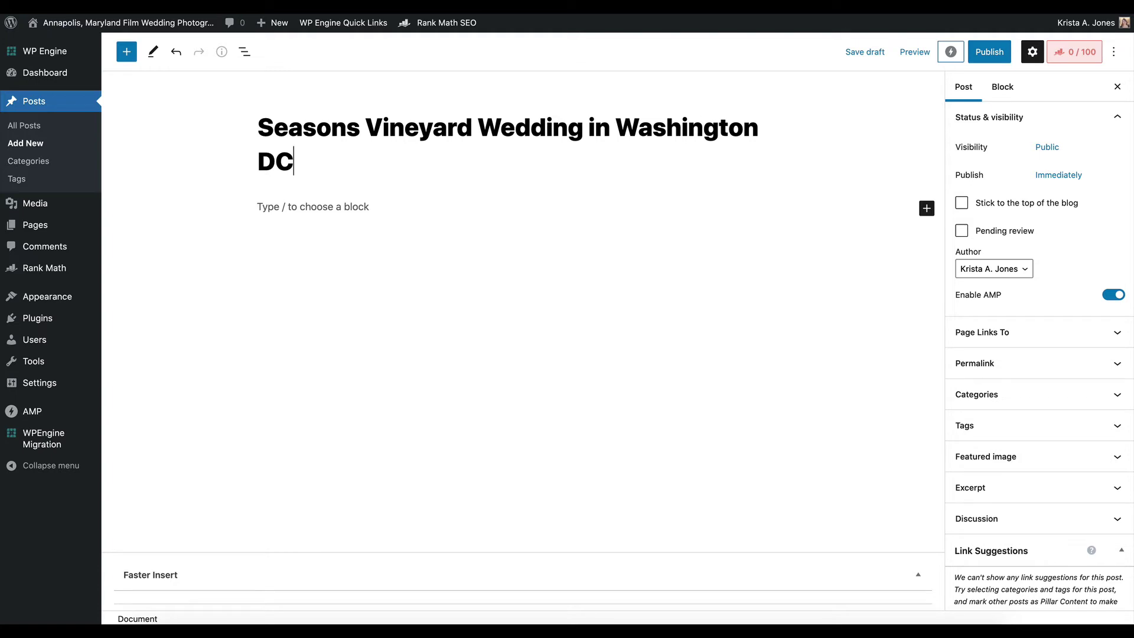
{"action": "left_click", "coordinate": [354, 203]}
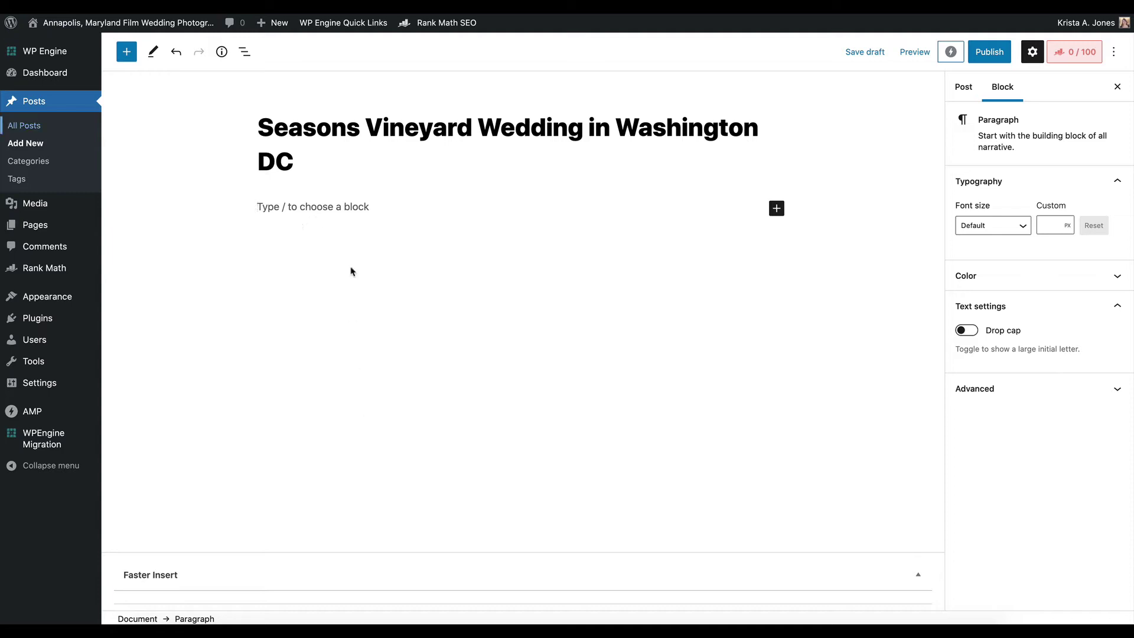
Paste the prepared three-paragraph text about the rainy vineyard wedding and vendors into the body
{"action": "left_click", "coordinate": [298, 210]}
{"action": "key", "text": "ctrl+v"}
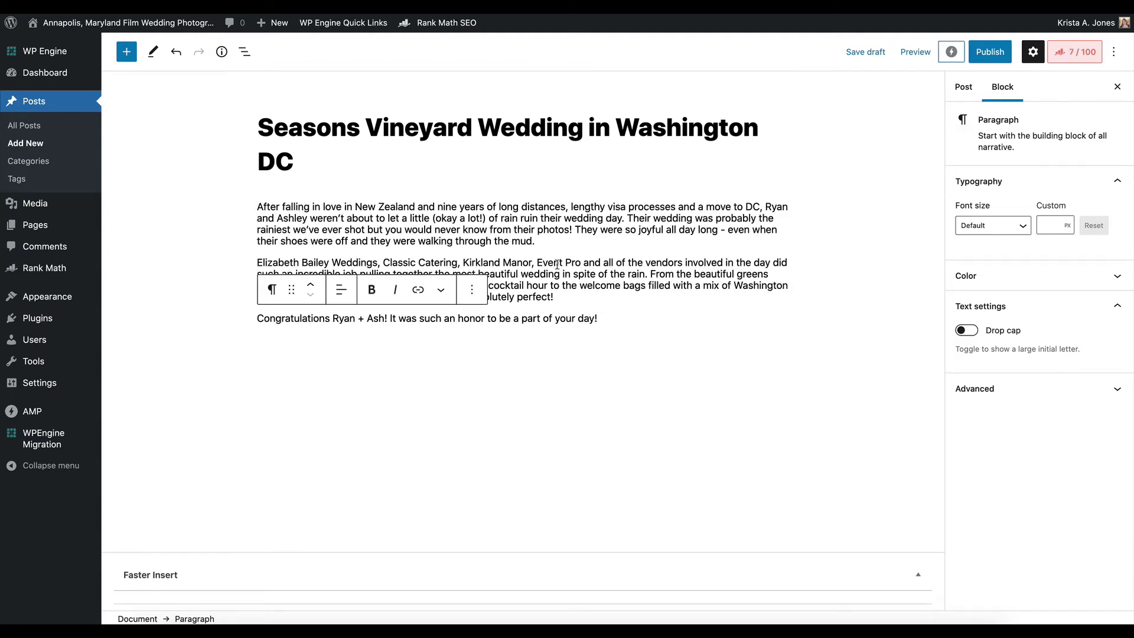
{"action": "left_click", "coordinate": [624, 313]}
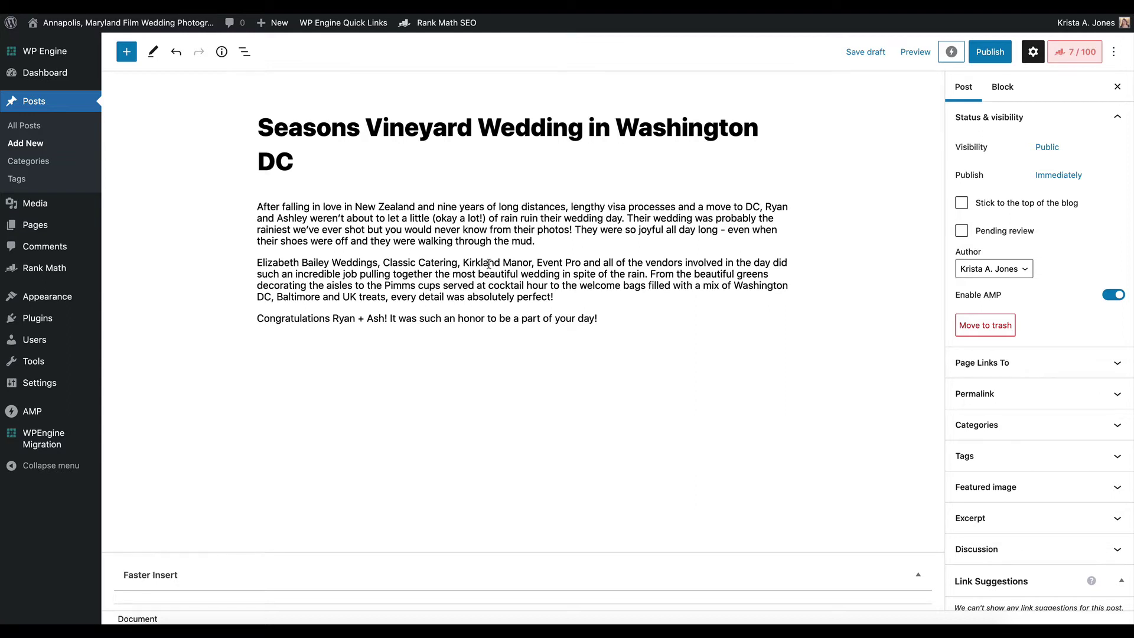
{"action": "left_click", "coordinate": [607, 326]}
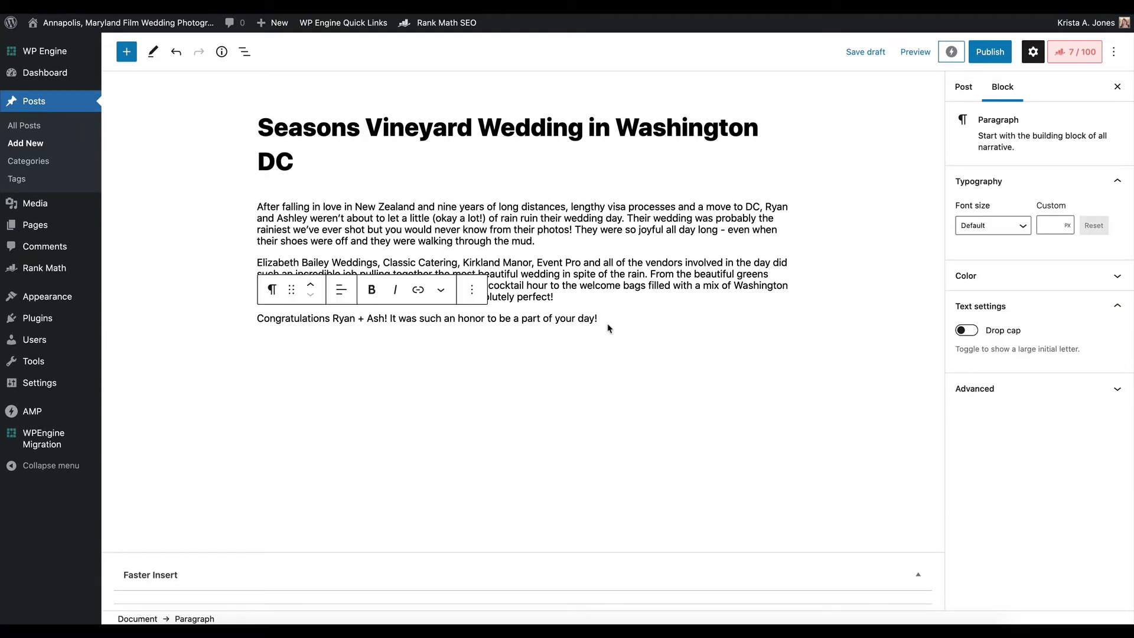
{"action": "key", "text": "Return"}
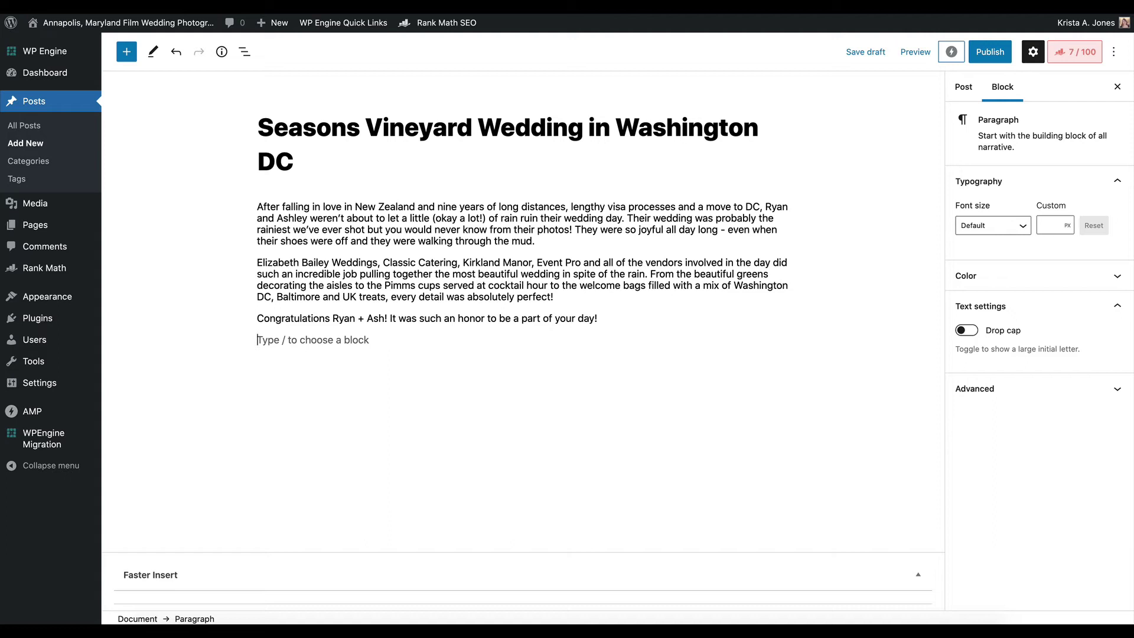
{"action": "key", "text": "BackSpace"}
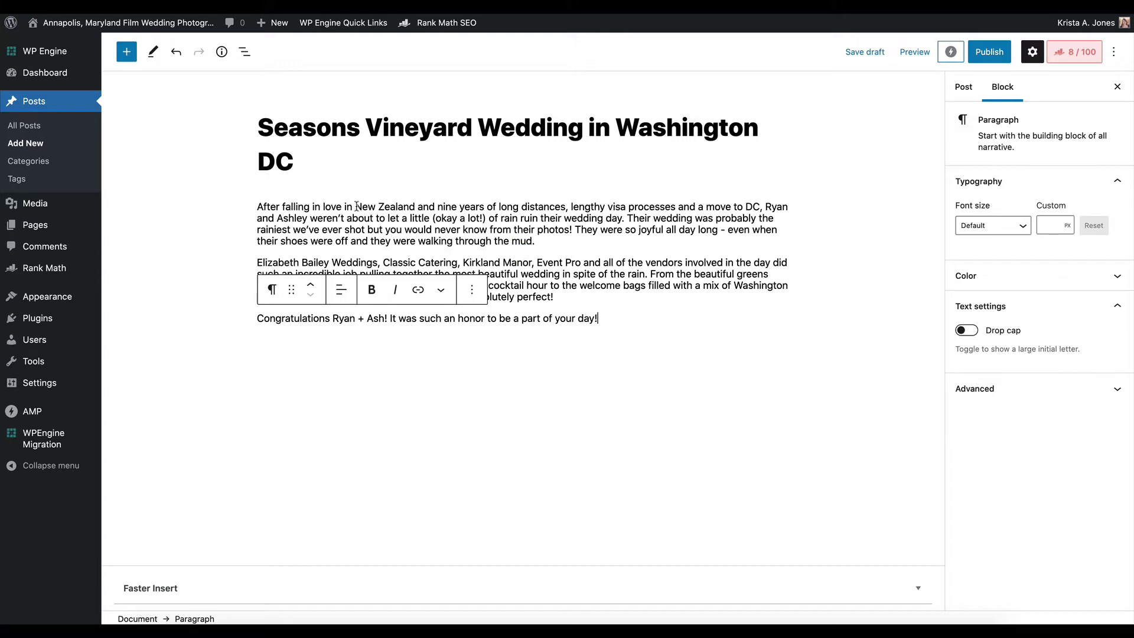
{"action": "left_click_drag", "start_coordinate": [256, 265], "coordinate": [378, 260]}
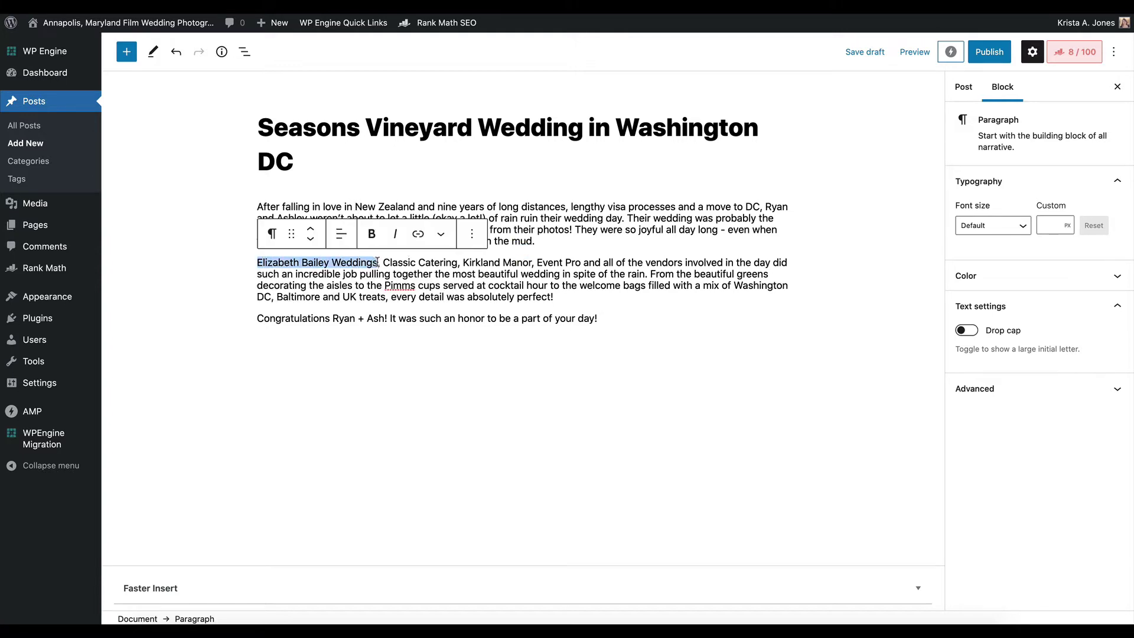
{"action": "left_click", "coordinate": [418, 234]}
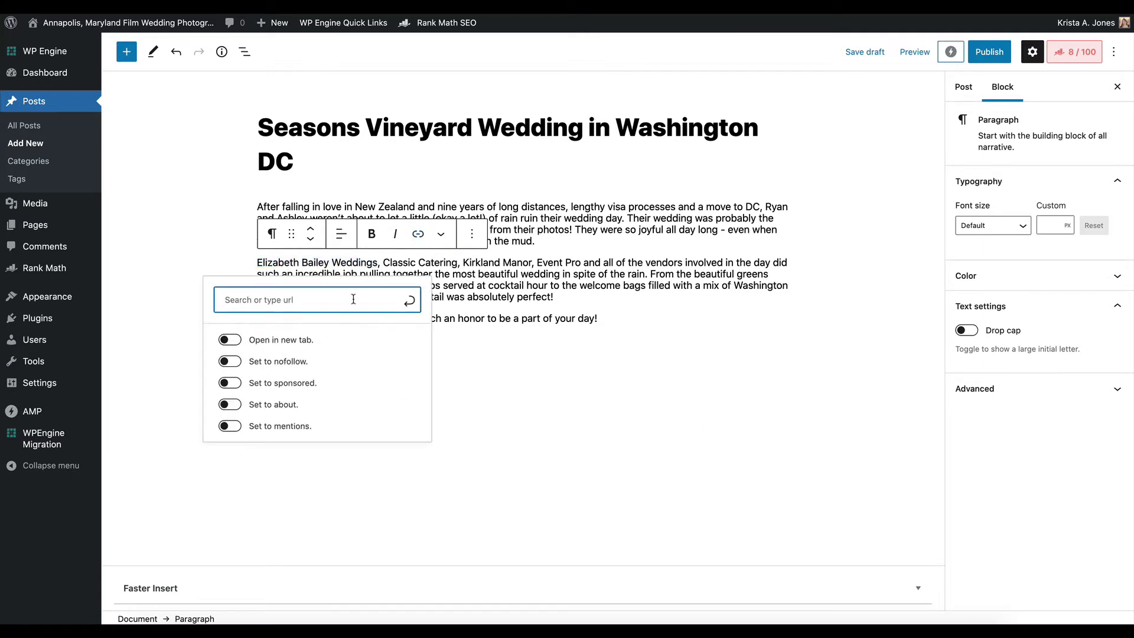
{"action": "type", "text": "https://google.com"}
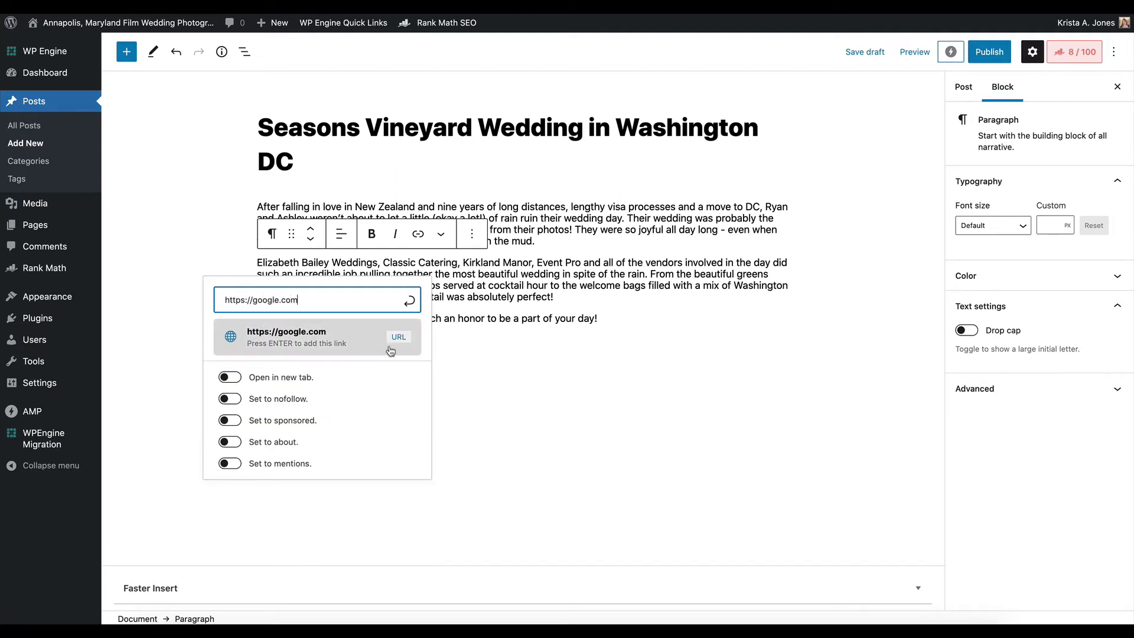
{"action": "left_click", "coordinate": [236, 379]}
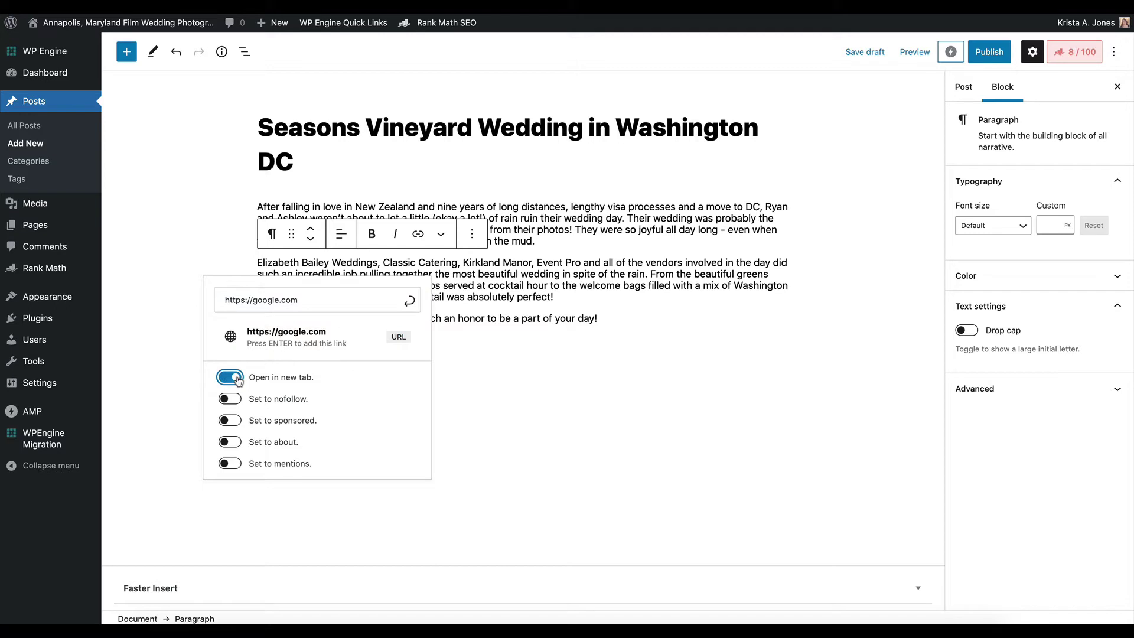
{"action": "left_click", "coordinate": [354, 347]}
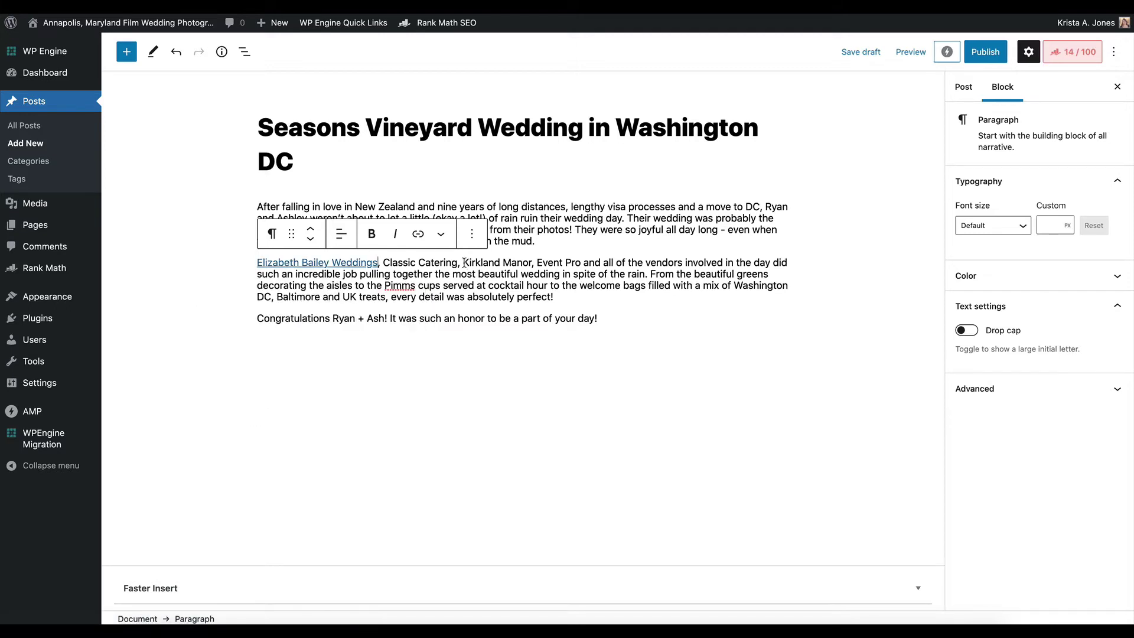
Make the words 'Kirkland Manor' bold and italic
{"action": "left_click_drag", "start_coordinate": [463, 262], "coordinate": [535, 262]}
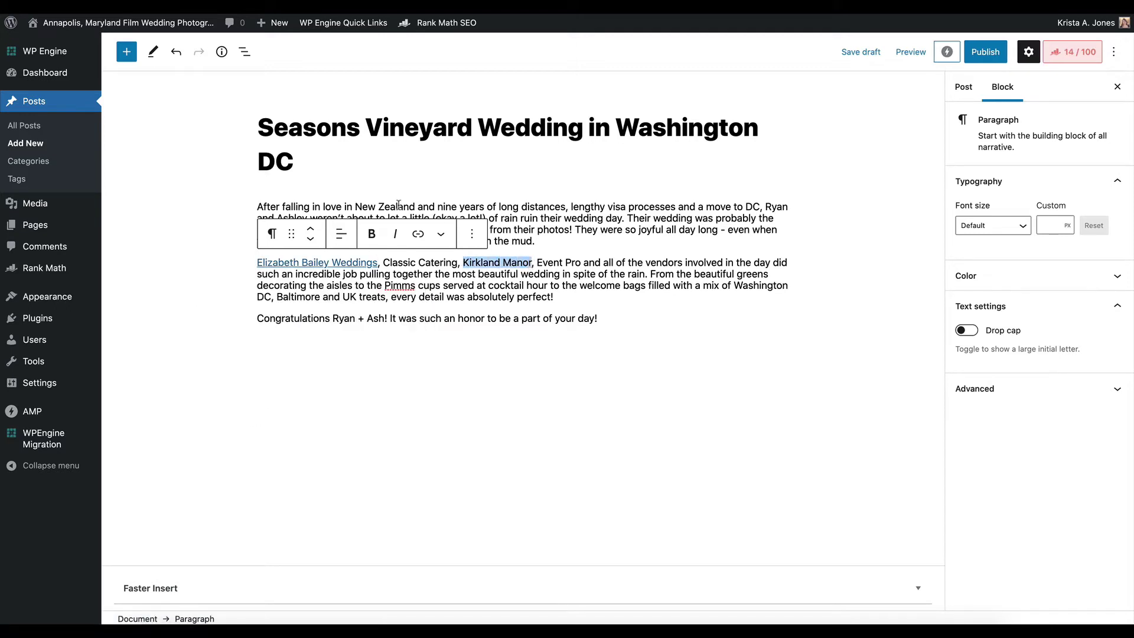
{"action": "left_click", "coordinate": [371, 234]}
{"action": "left_click", "coordinate": [397, 233]}
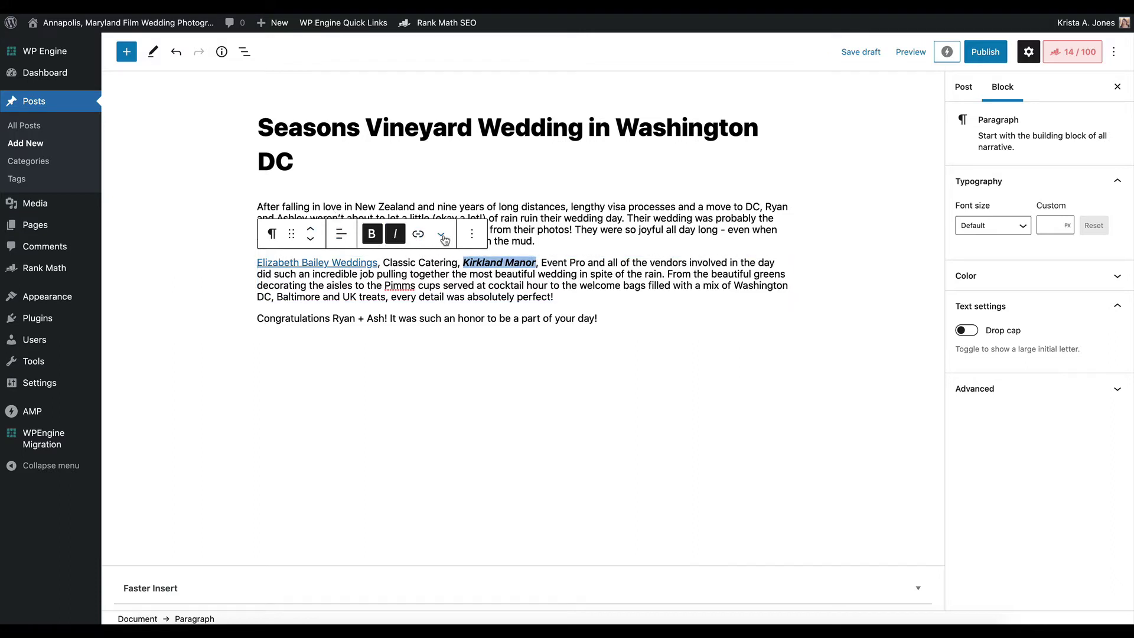
{"action": "left_click", "coordinate": [441, 234]}
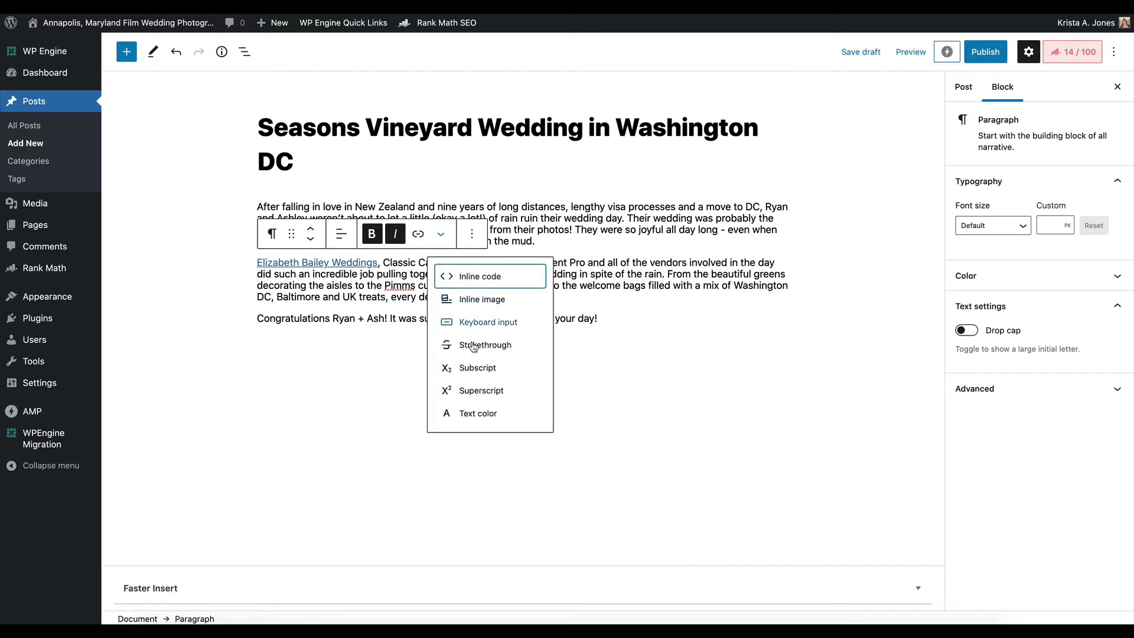
{"action": "left_click", "coordinate": [473, 236]}
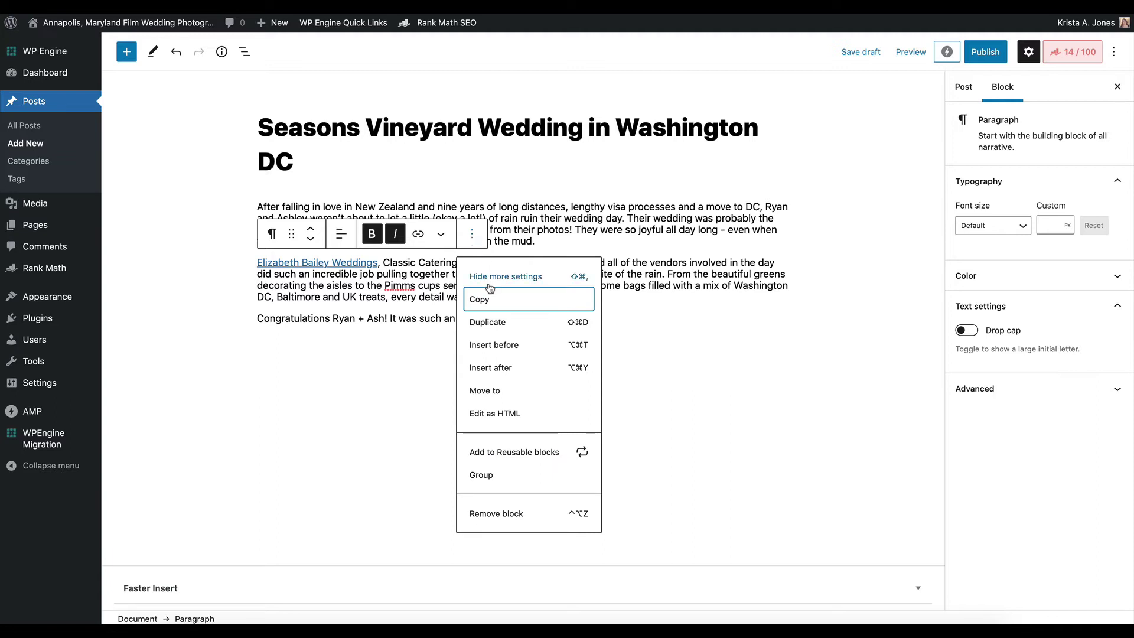
Show the vendor paragraph and the congratulations paragraph as raw HTML
{"action": "left_click", "coordinate": [503, 414]}
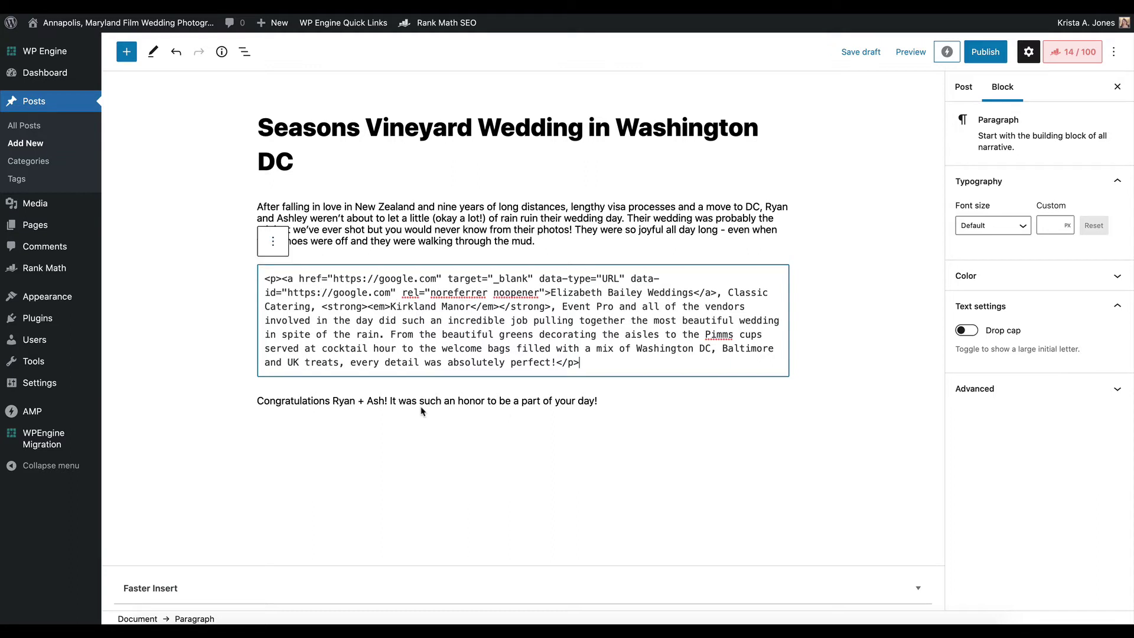
{"action": "left_click", "coordinate": [441, 377]}
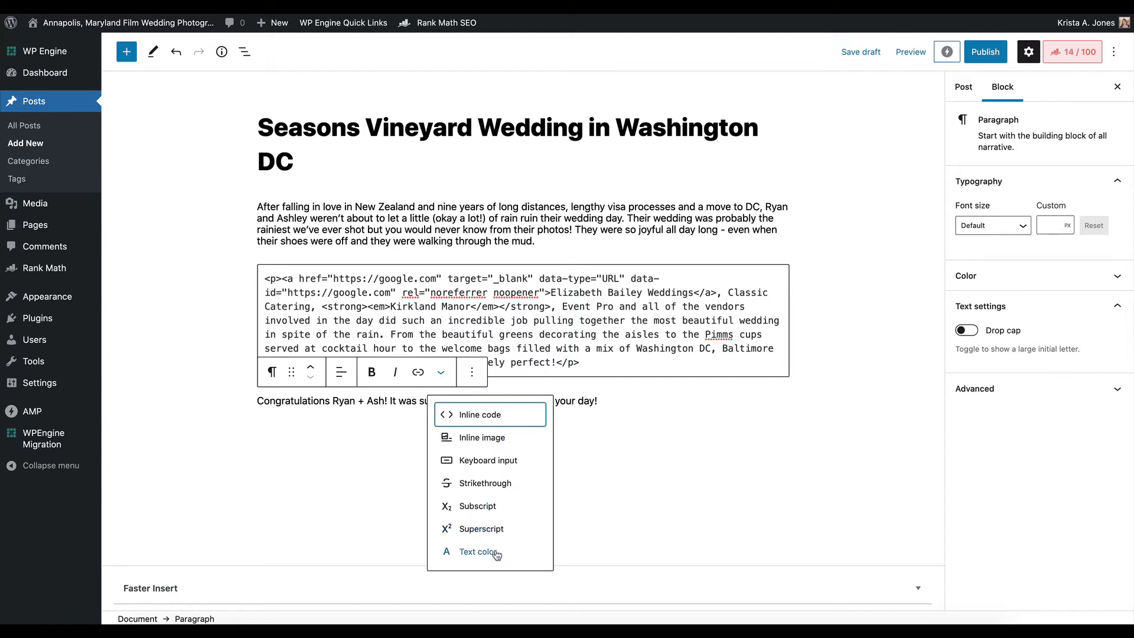
{"action": "left_click", "coordinate": [472, 372]}
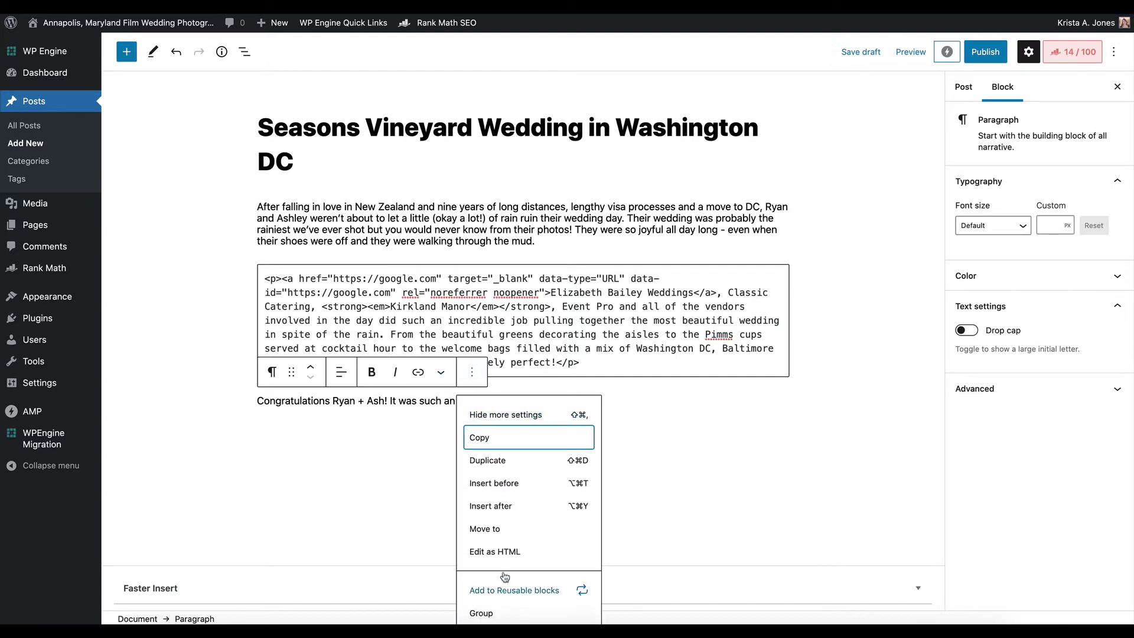
{"action": "left_click", "coordinate": [505, 551]}
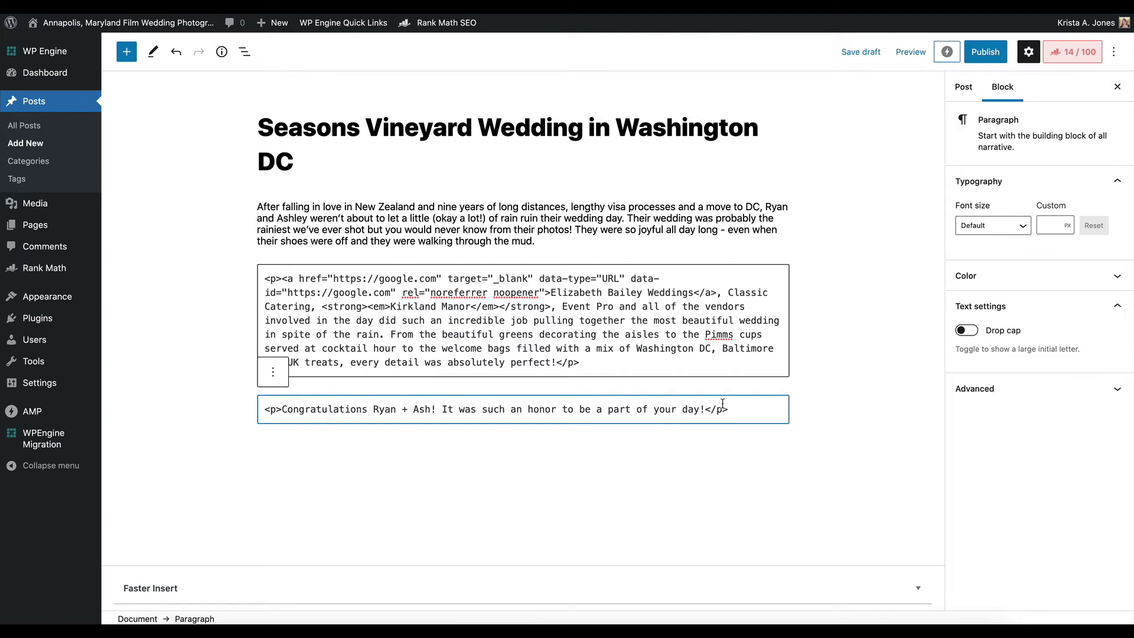
Return both paragraphs to visual editing and add an empty paragraph below the congratulations line
{"action": "left_click", "coordinate": [730, 440]}
{"action": "left_click", "coordinate": [592, 322]}
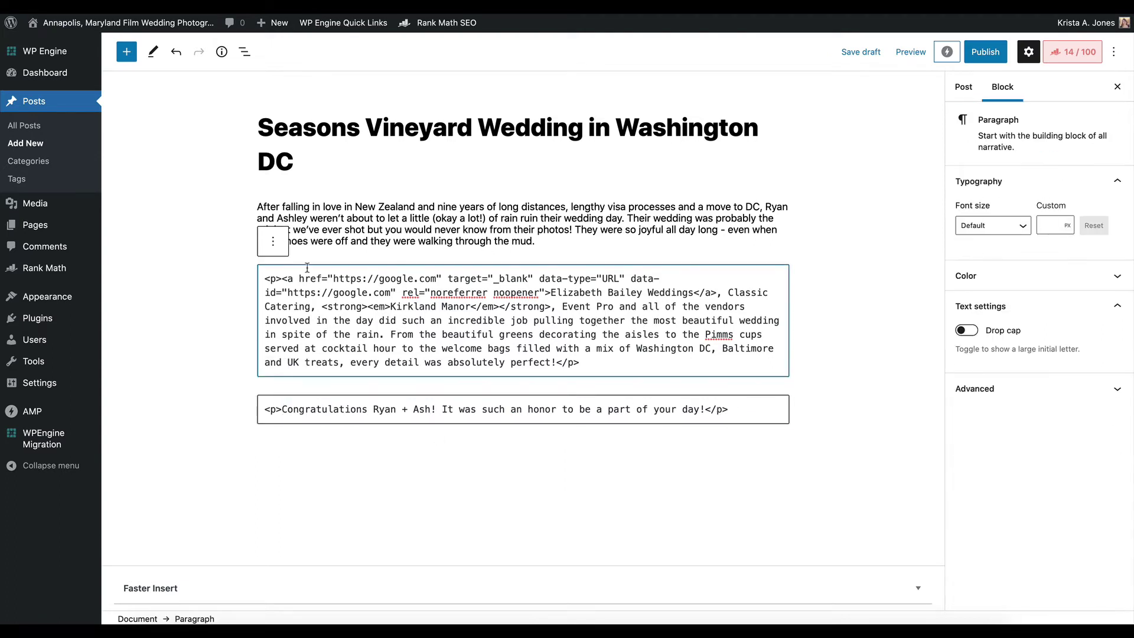
{"action": "left_click", "coordinate": [273, 241]}
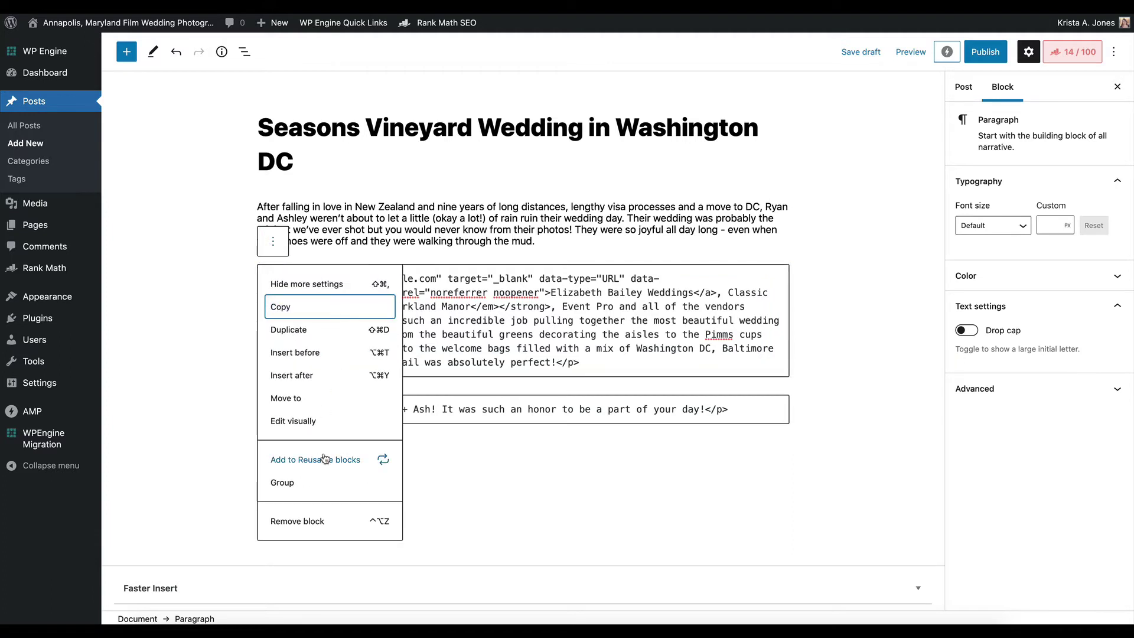
{"action": "left_click", "coordinate": [328, 421]}
{"action": "left_click", "coordinate": [378, 332]}
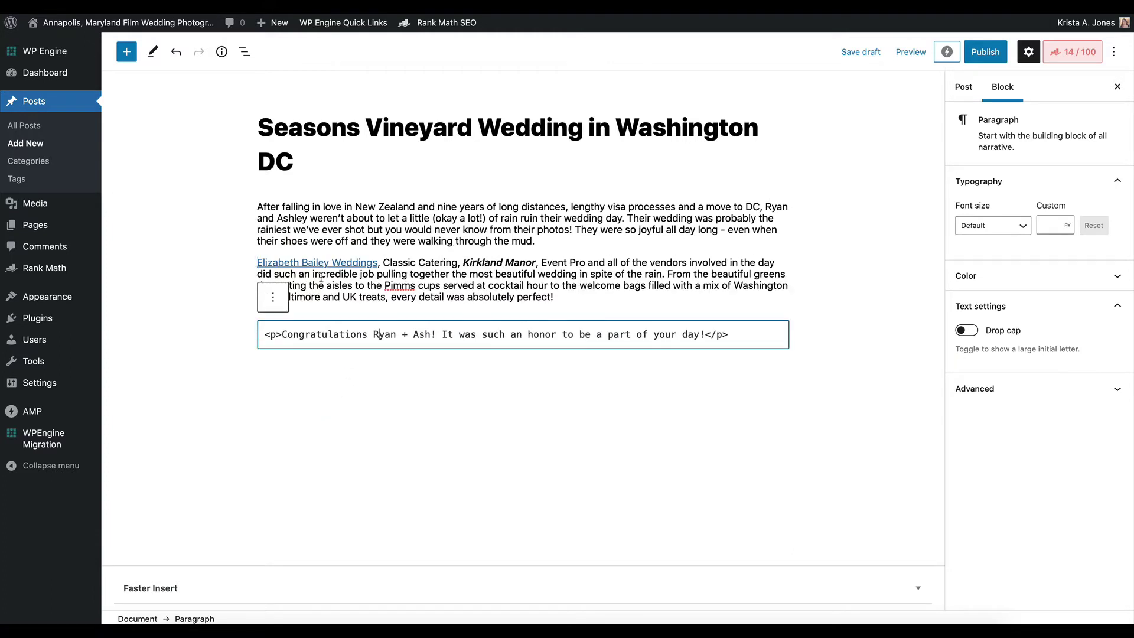
{"action": "left_click", "coordinate": [273, 297]}
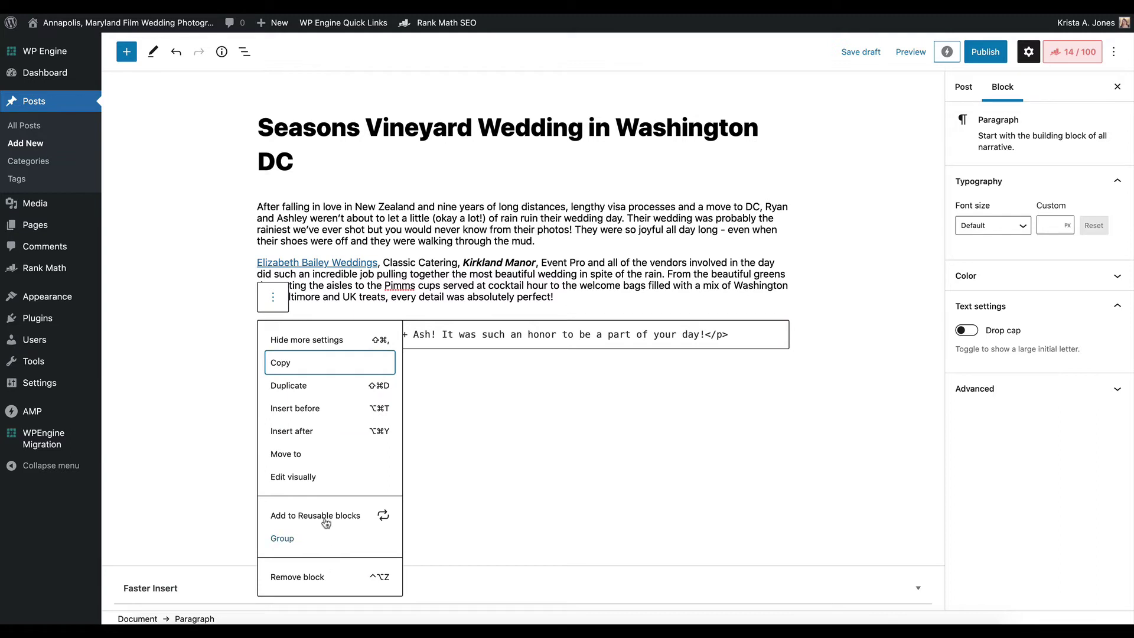
{"action": "left_click", "coordinate": [307, 476]}
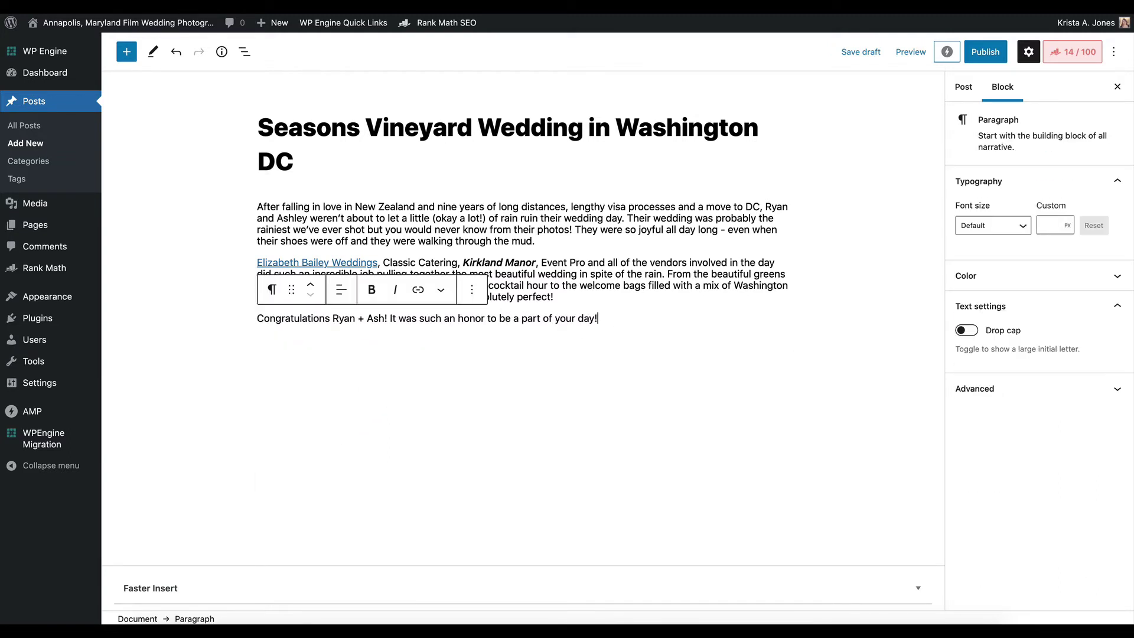
{"action": "left_click", "coordinate": [369, 381]}
Insert a Heading block below the congratulations paragraph
{"action": "left_click", "coordinate": [776, 341]}
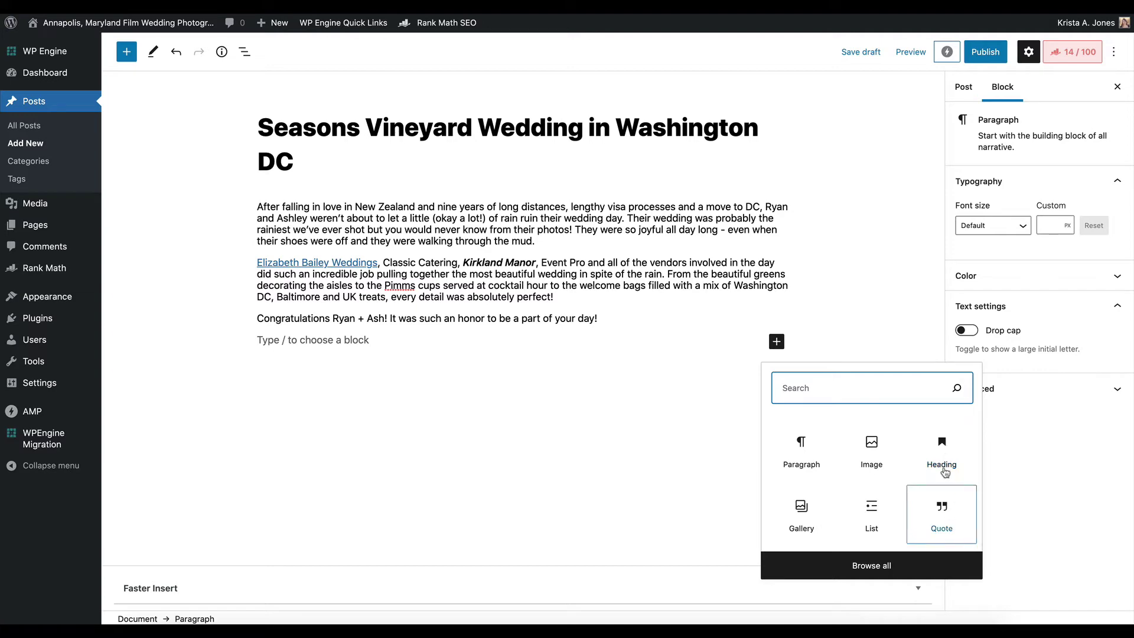
{"action": "left_click", "coordinate": [873, 566]}
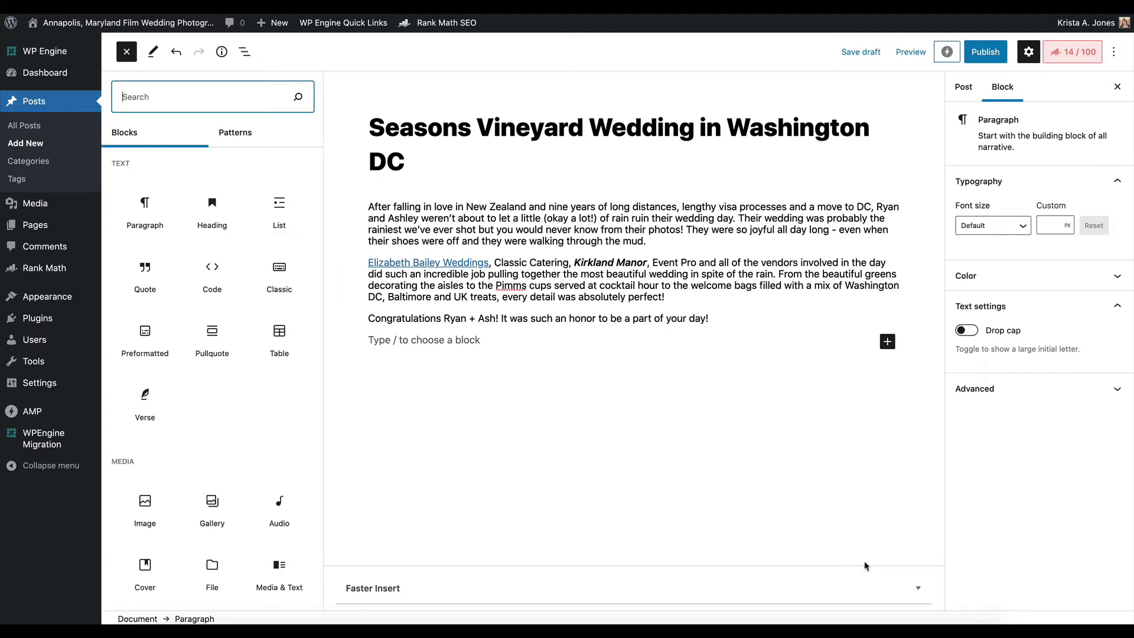
{"action": "left_click", "coordinate": [742, 409]}
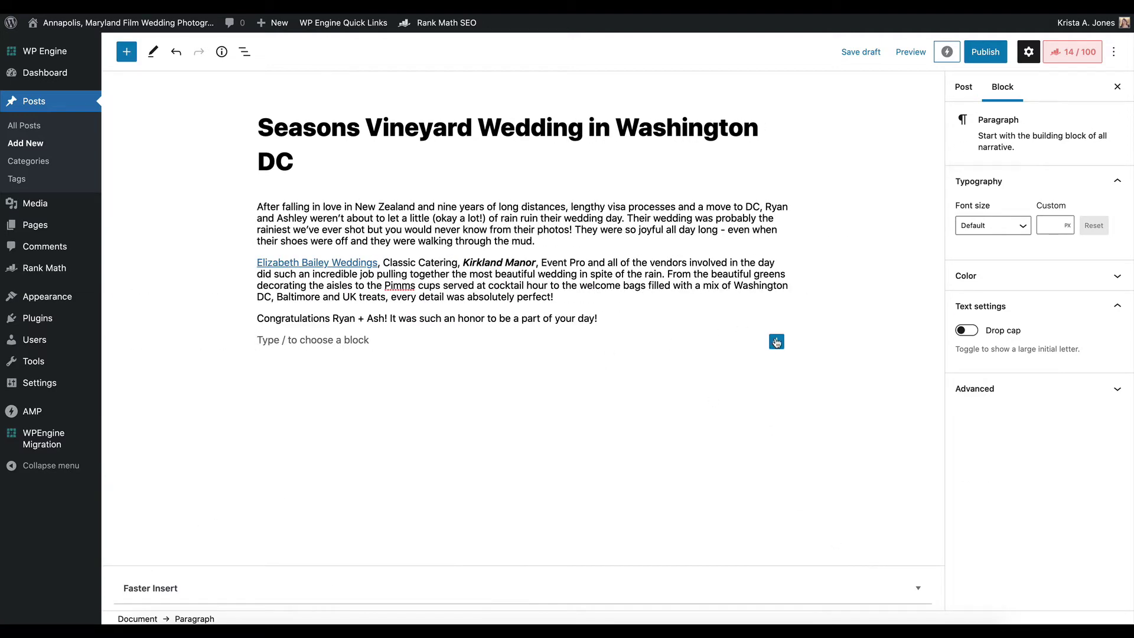
{"action": "left_click", "coordinate": [776, 347]}
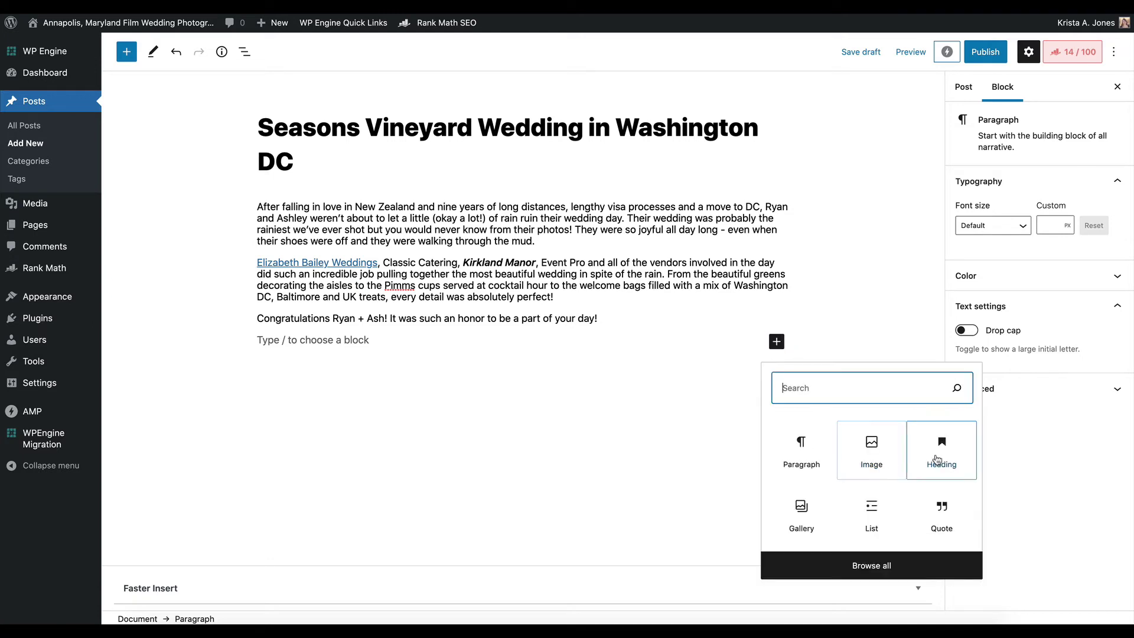
{"action": "left_click", "coordinate": [940, 459]}
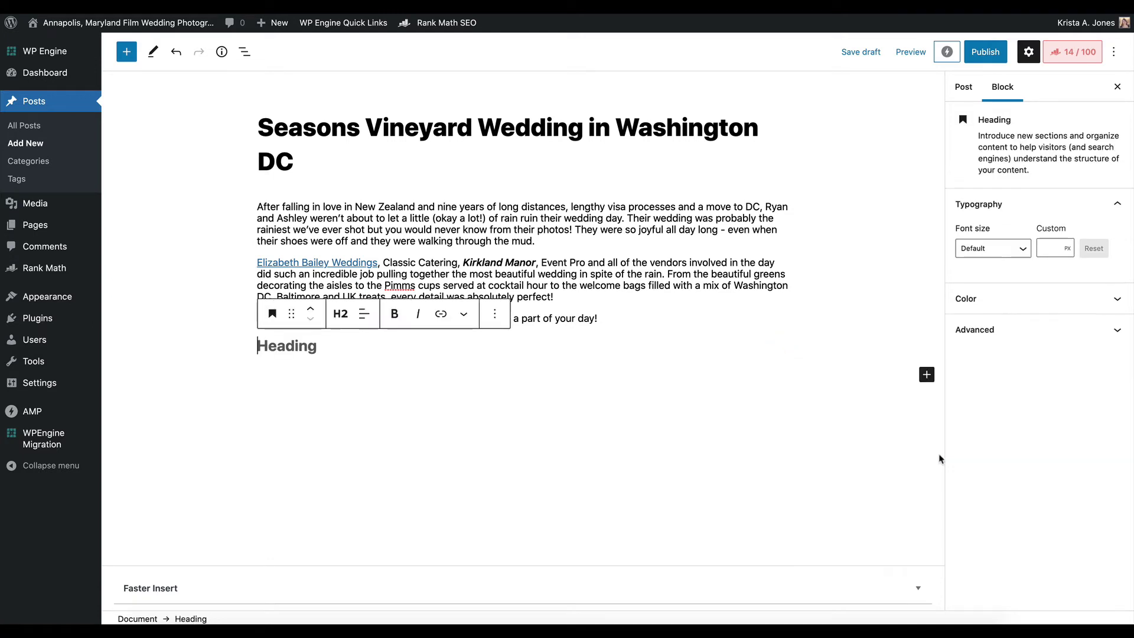
{"action": "left_click", "coordinate": [343, 315]}
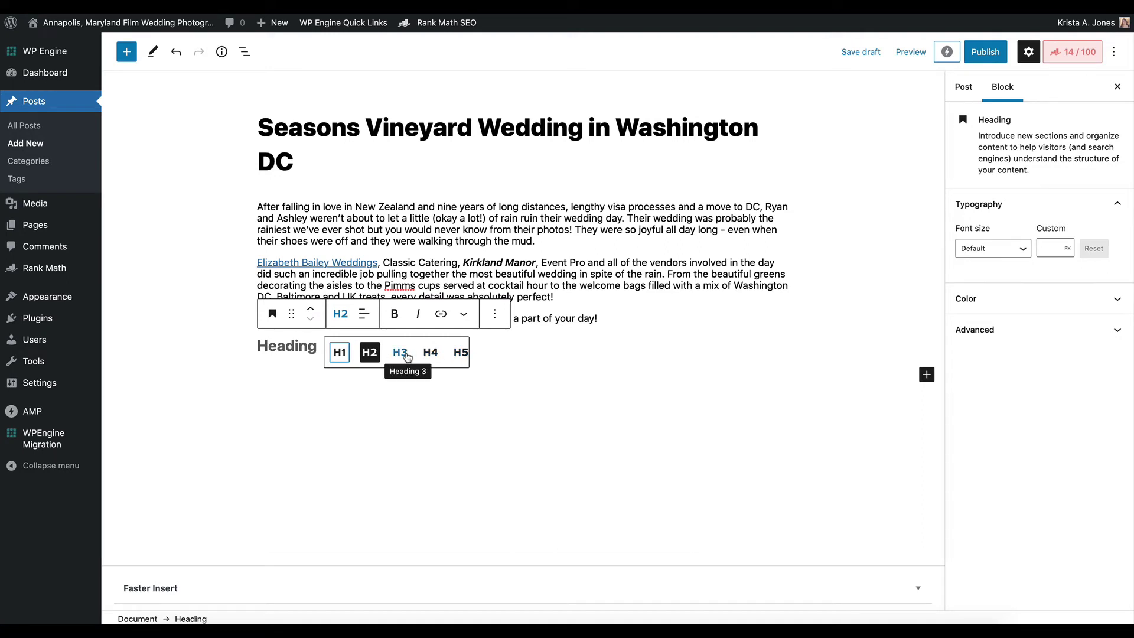
{"action": "left_click", "coordinate": [612, 333]}
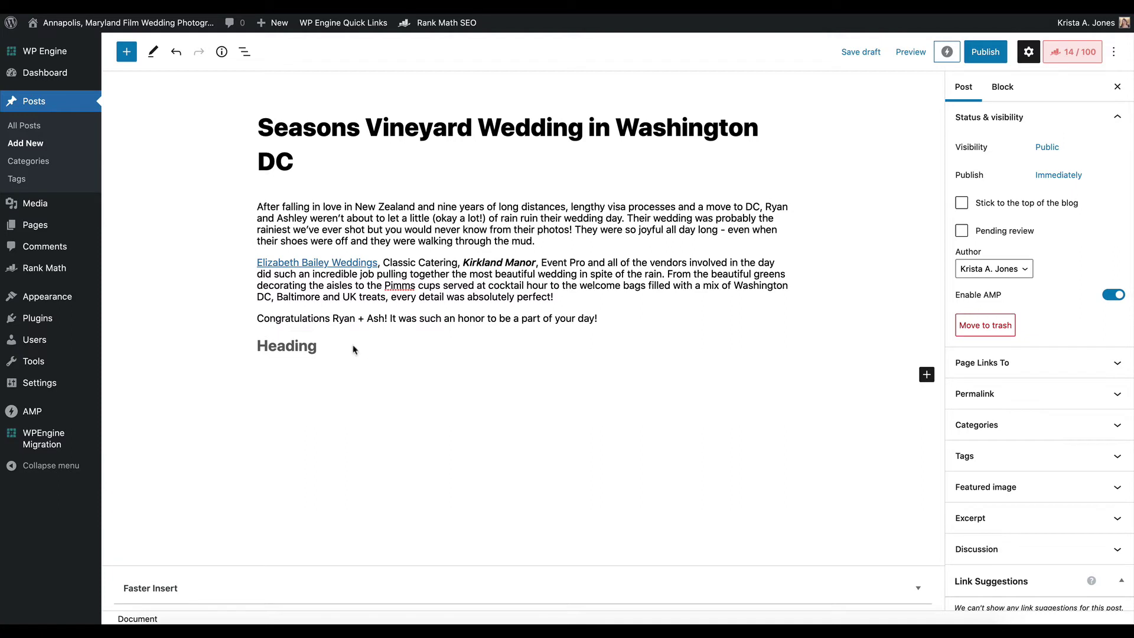
{"action": "left_click", "coordinate": [632, 317]}
{"action": "key", "text": "Return"}
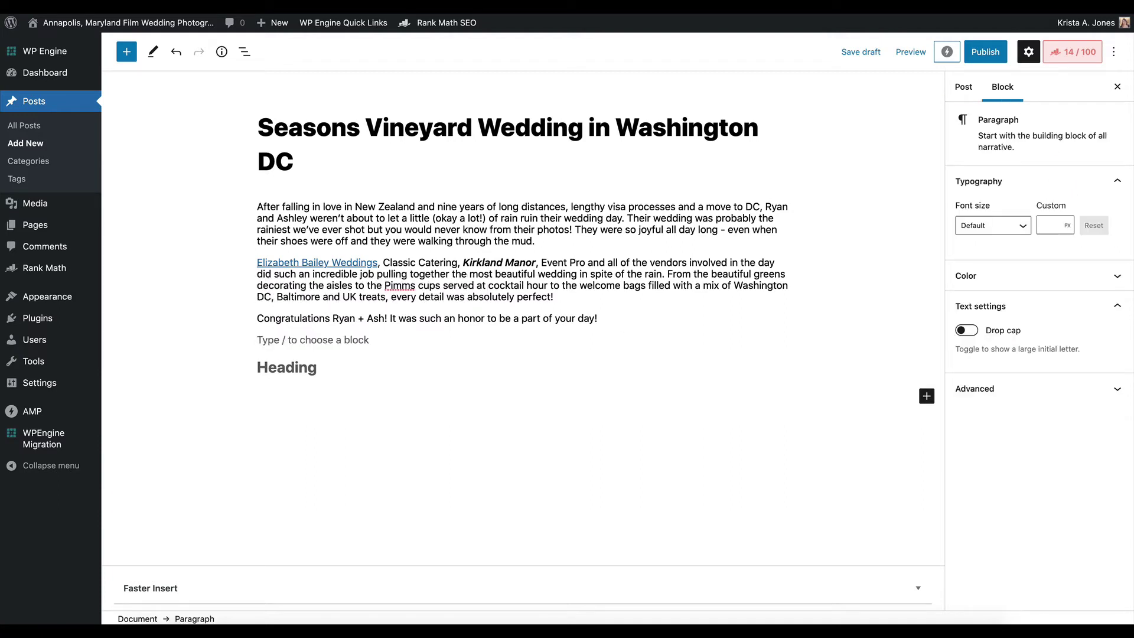
Title the heading 'This is a Heading' and paste the Vimeo link into a new paragraph beneath
{"action": "left_click", "coordinate": [353, 367]}
{"action": "type", "text": "This is a Heading"}
{"action": "key", "text": "Return"}
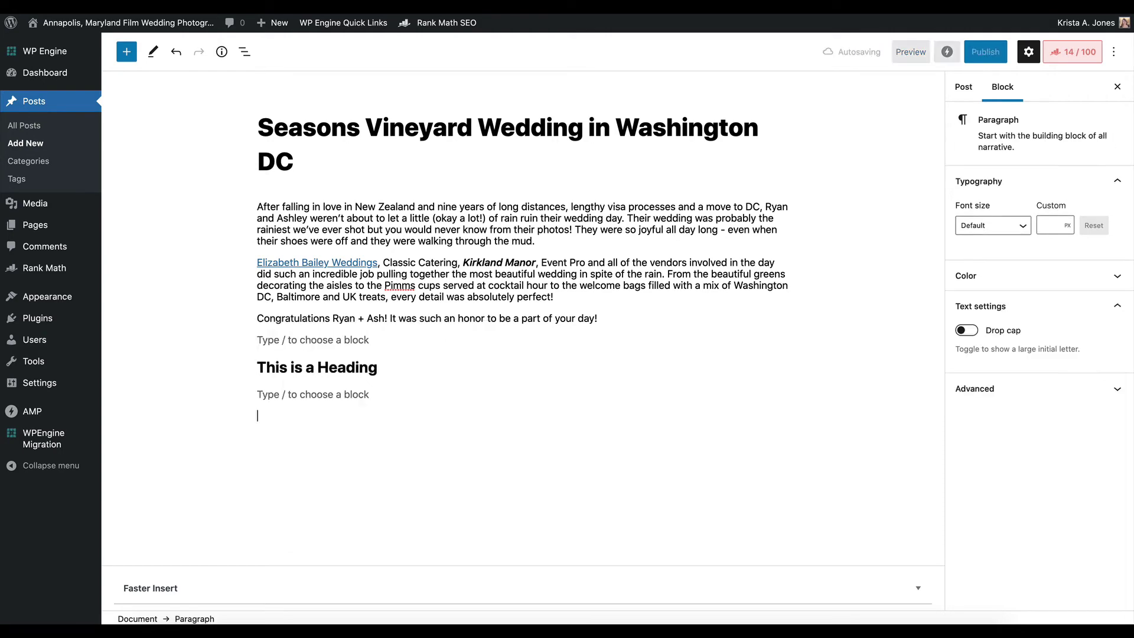
{"action": "key", "text": "ctrl+v"}
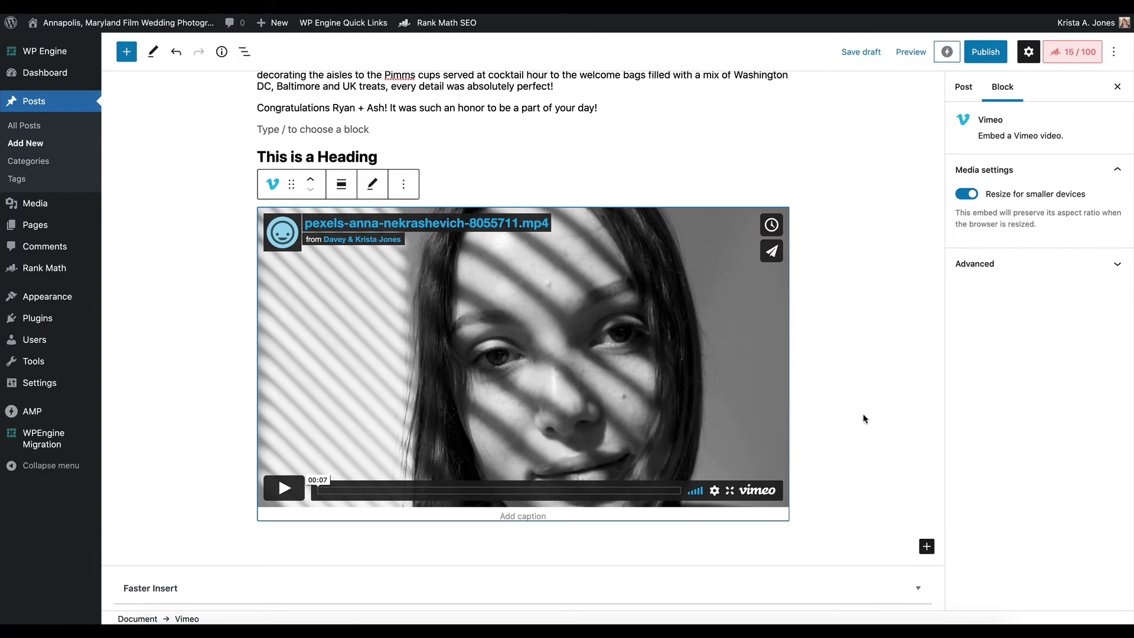
Insert a Video block from the full block library below the Vimeo embed
{"action": "left_click", "coordinate": [927, 548]}
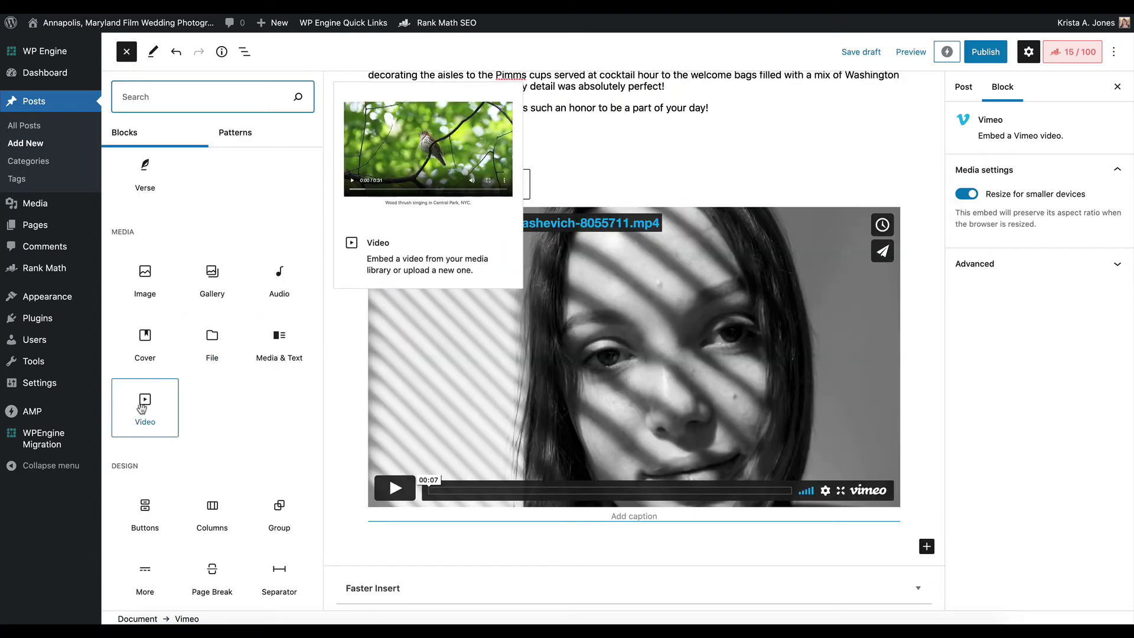
{"action": "left_click", "coordinate": [153, 424]}
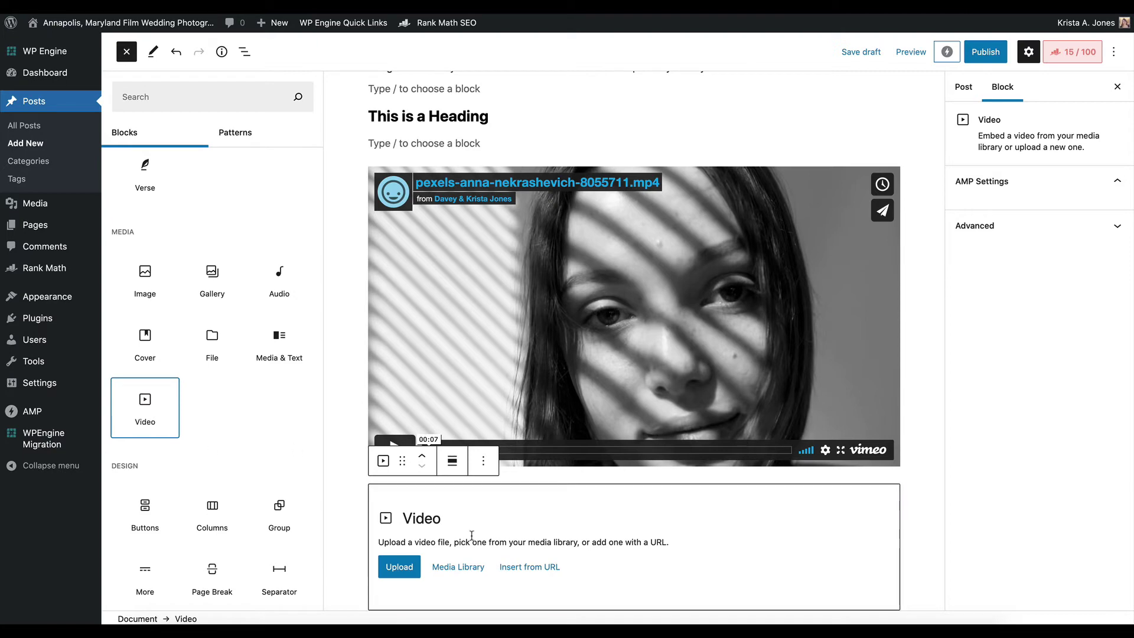
Scroll through the media blocks in the block library, then close it
{"action": "mouse_move", "coordinate": [299, 331]}
{"action": "scroll", "coordinate": [296, 339], "scroll_direction": "down", "scroll_amount": 1}
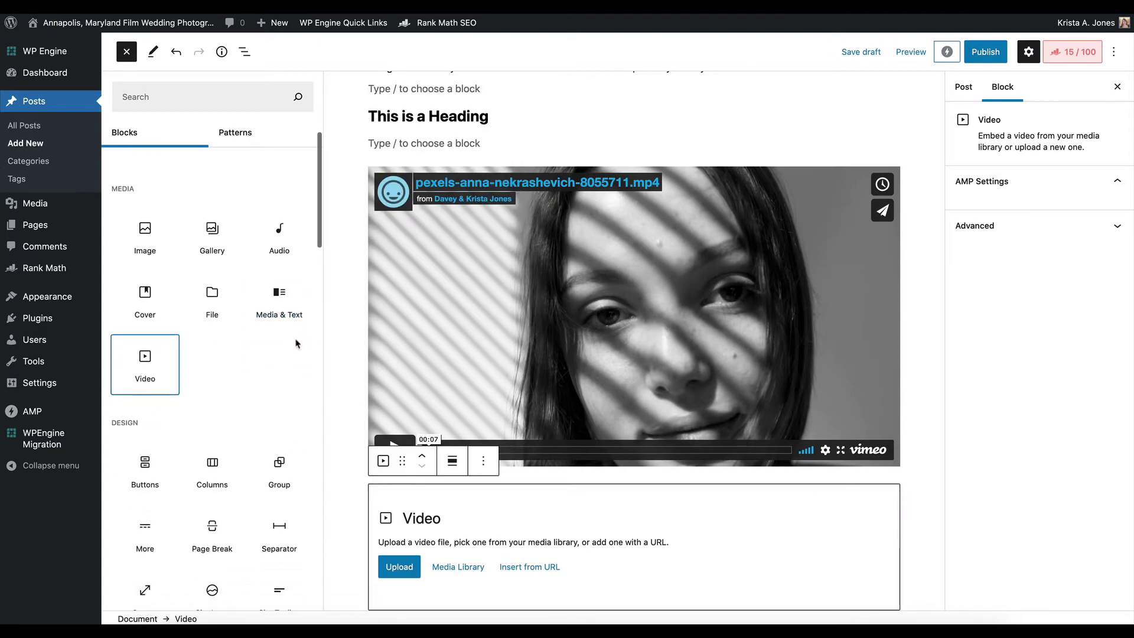
{"action": "scroll", "coordinate": [296, 342], "scroll_direction": "up", "scroll_amount": 5}
{"action": "scroll", "coordinate": [297, 343], "scroll_direction": "up", "scroll_amount": 5}
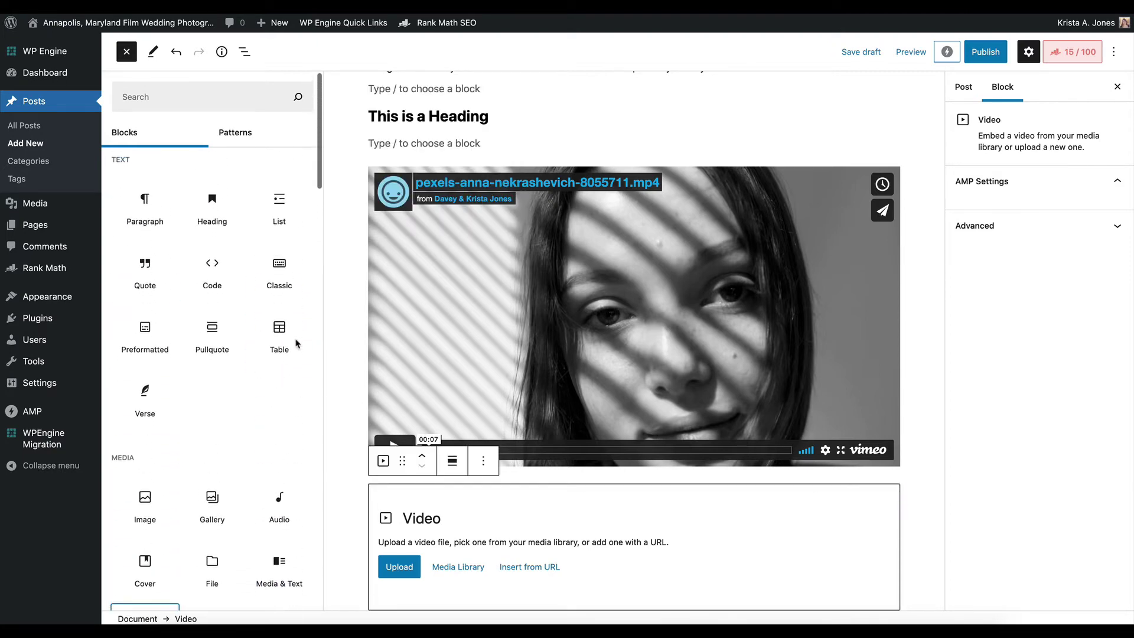
{"action": "scroll", "coordinate": [297, 342], "scroll_direction": "down", "scroll_amount": 15}
{"action": "mouse_move", "coordinate": [289, 399]}
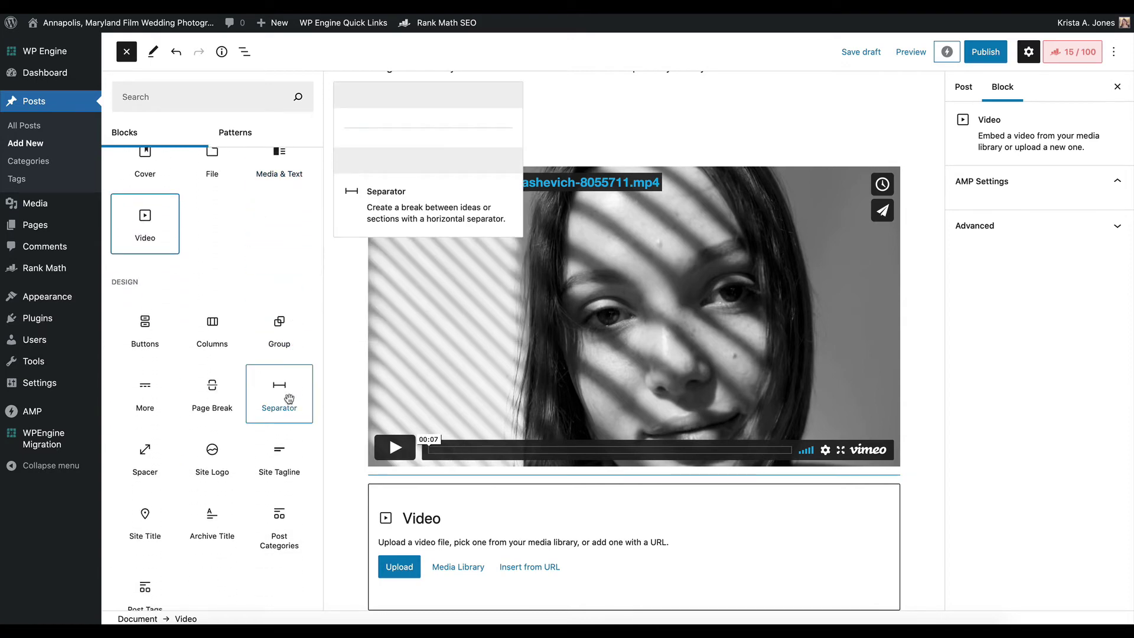
{"action": "mouse_move", "coordinate": [151, 400]}
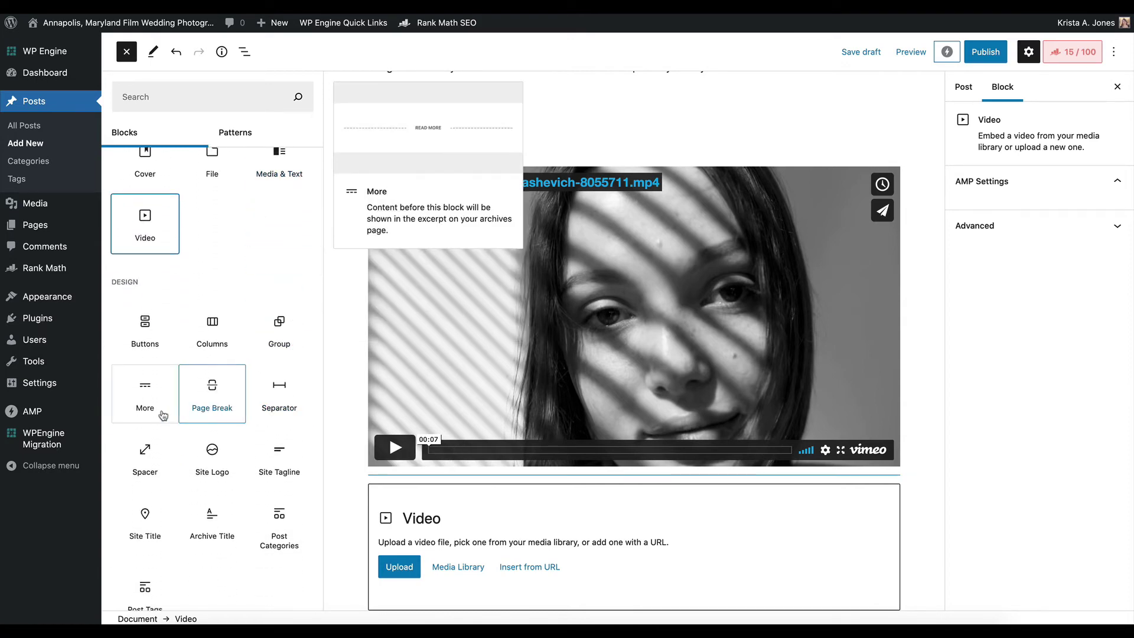
{"action": "scroll", "coordinate": [171, 383], "scroll_direction": "down", "scroll_amount": 5}
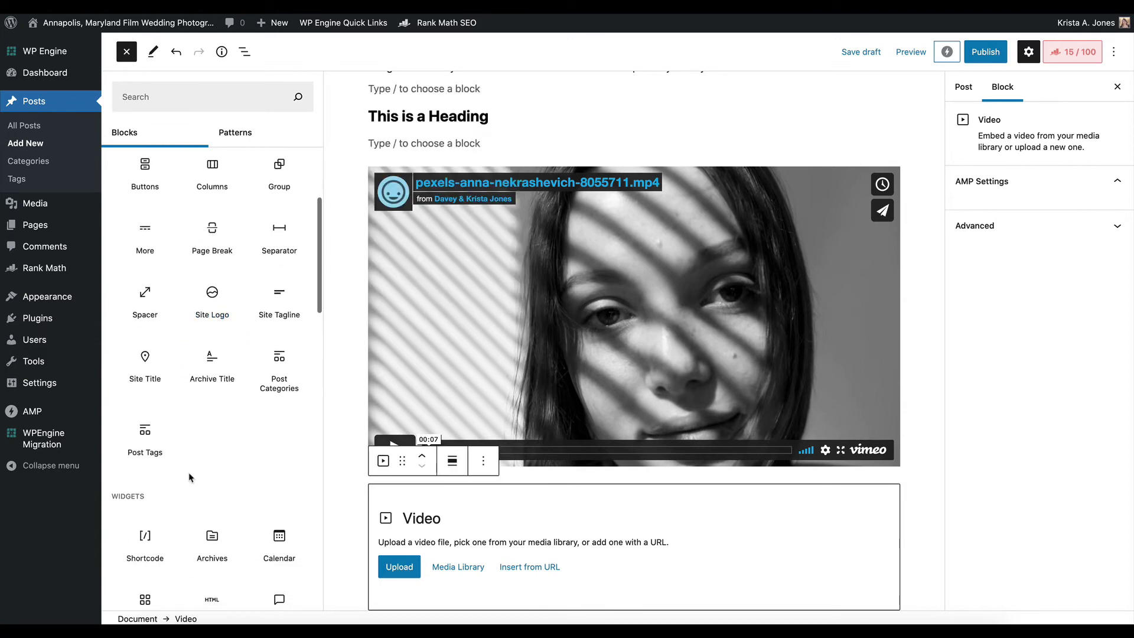
{"action": "scroll", "coordinate": [179, 380], "scroll_direction": "down", "scroll_amount": 9}
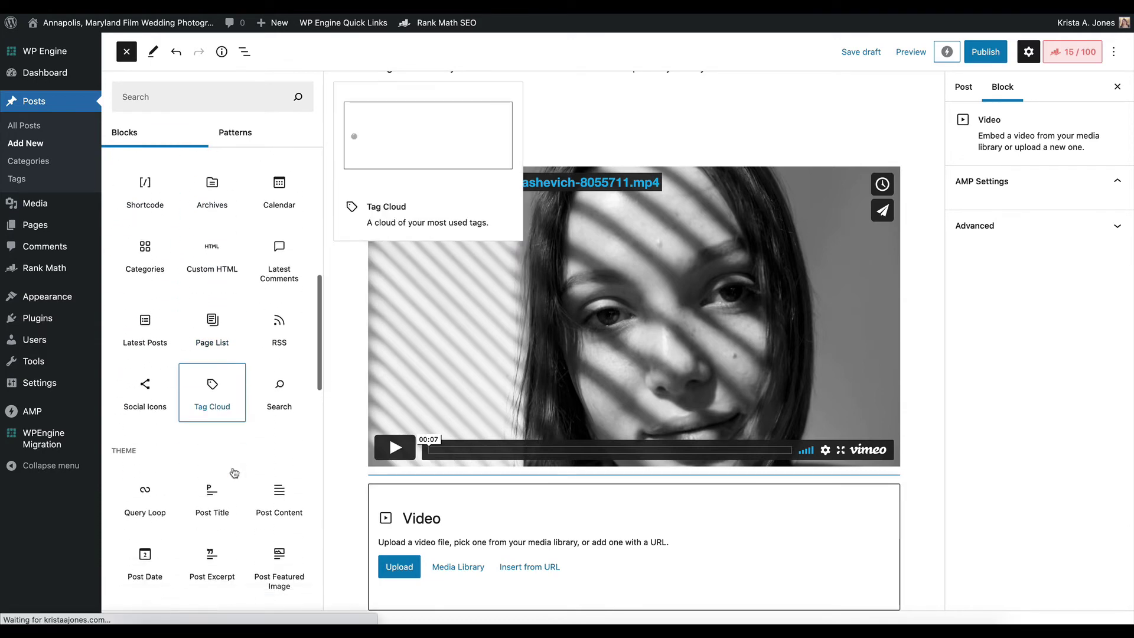
{"action": "scroll", "coordinate": [234, 468], "scroll_direction": "down", "scroll_amount": 6}
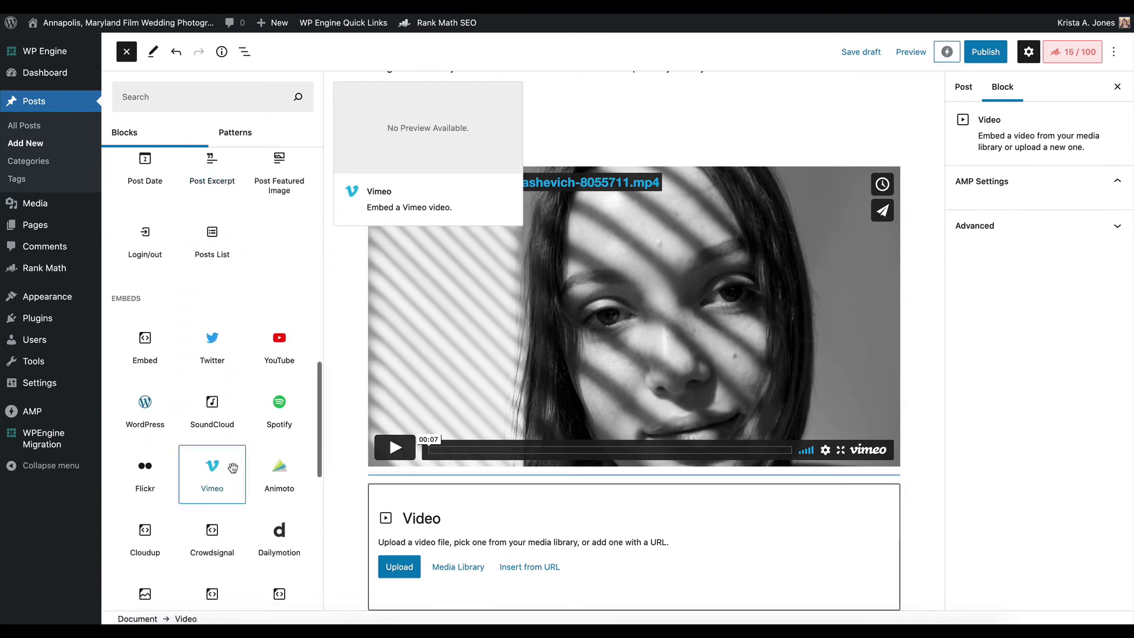
{"action": "scroll", "coordinate": [281, 454], "scroll_direction": "down", "scroll_amount": 3}
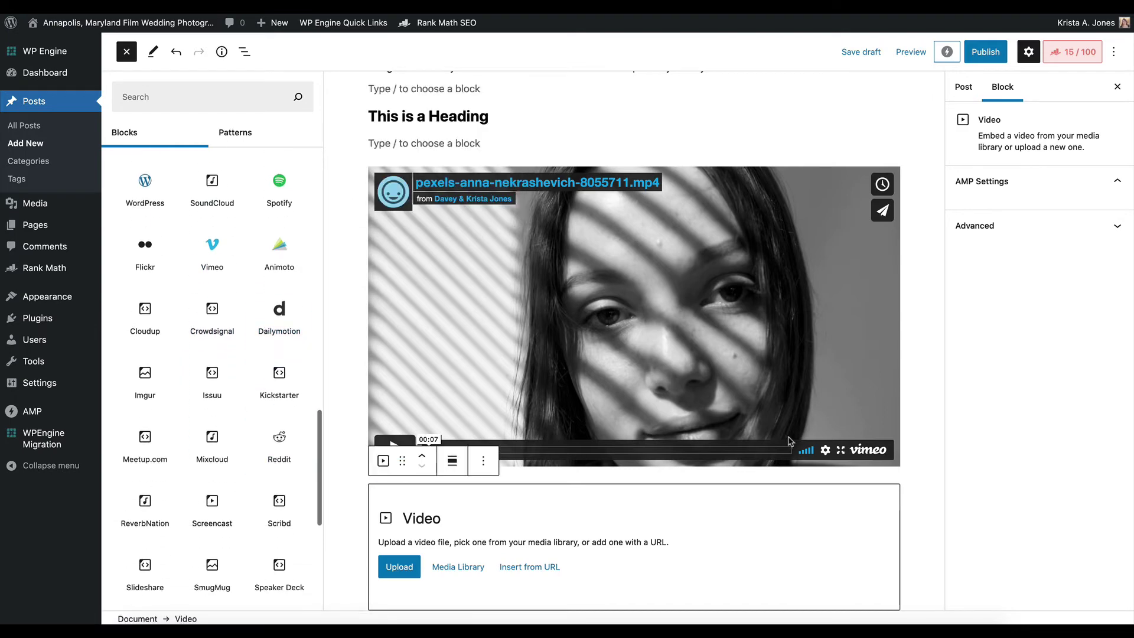
{"action": "left_click", "coordinate": [913, 538]}
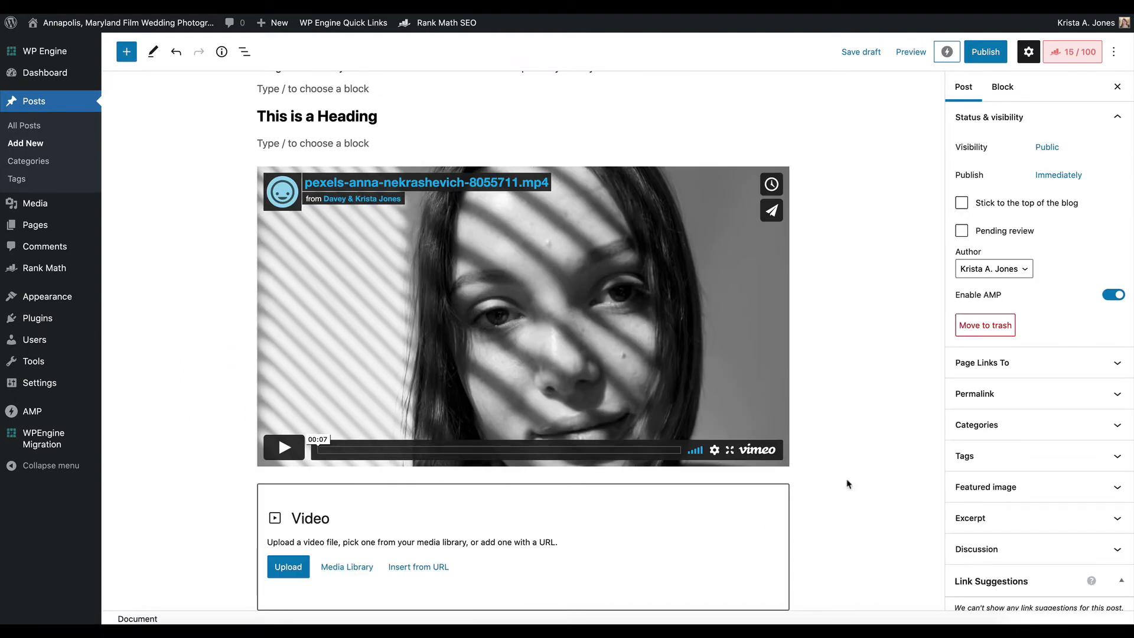
Delete the Vimeo embed and the empty Video block, then switch to the TinyJPG tab
{"action": "left_click", "coordinate": [606, 345]}
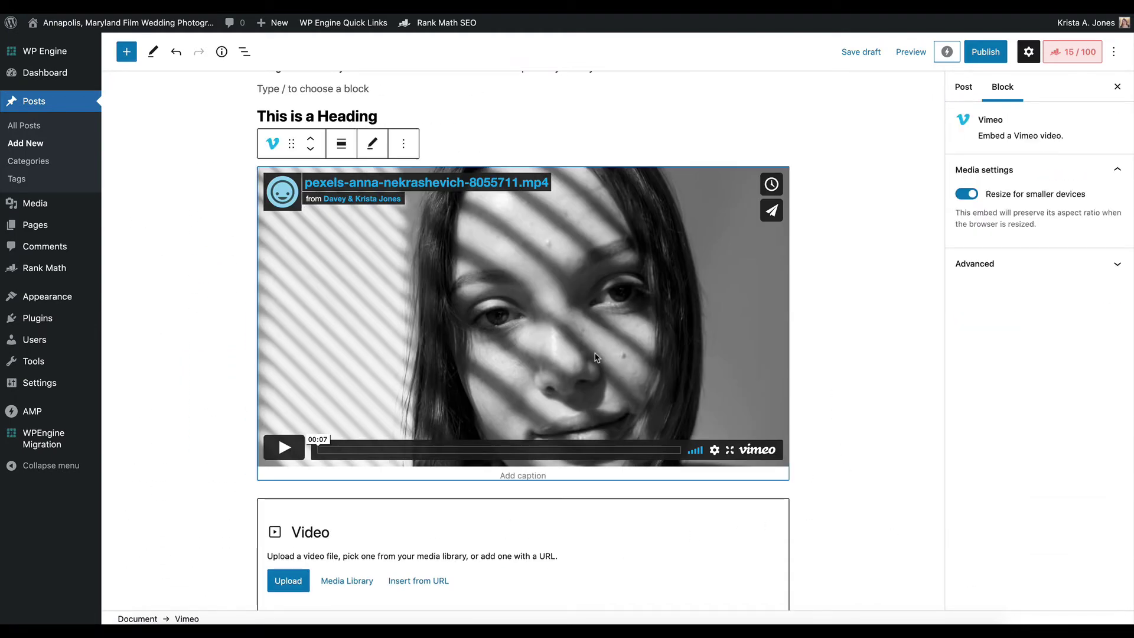
{"action": "key", "text": "Delete"}
{"action": "left_click", "coordinate": [544, 410]}
{"action": "key", "text": "Delete"}
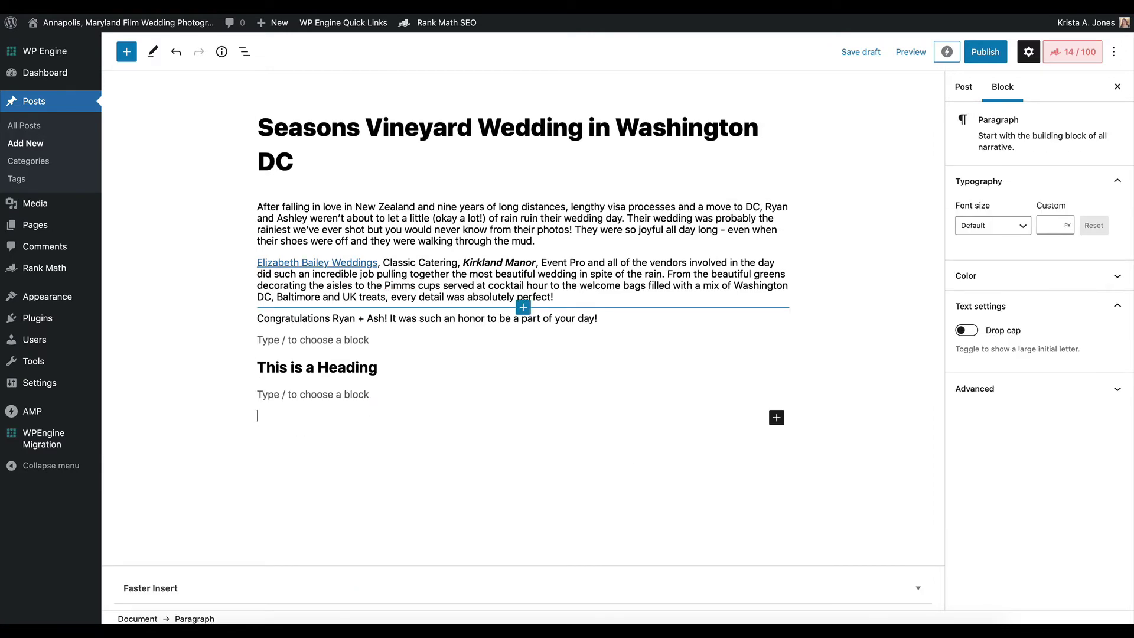
{"action": "left_click", "coordinate": [950, 7]}
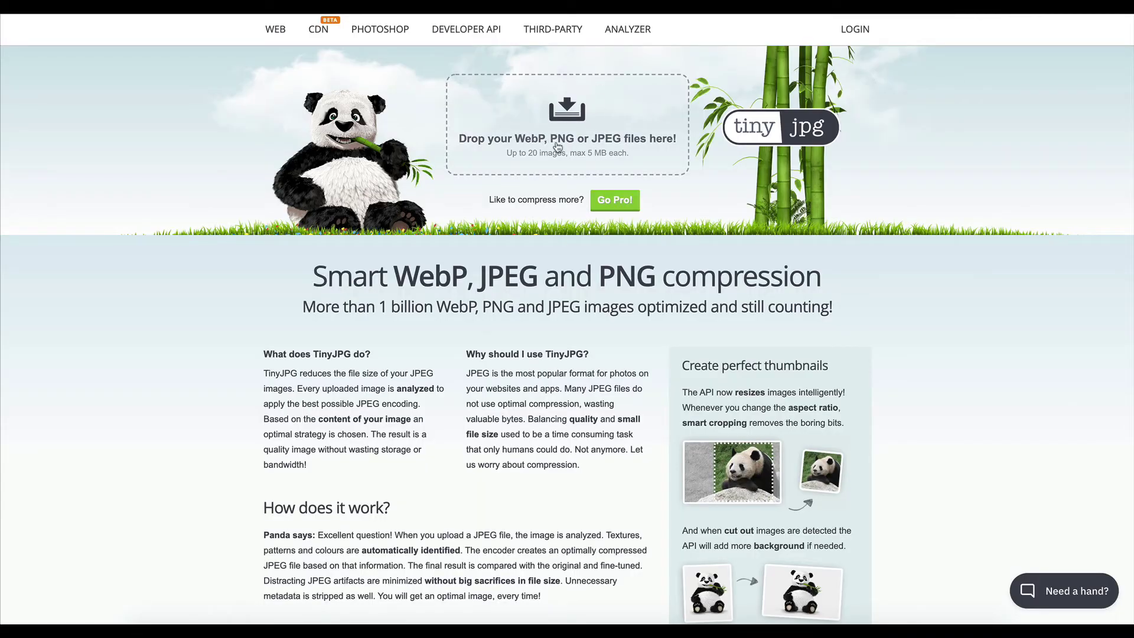
{"action": "left_click", "coordinate": [565, 121]}
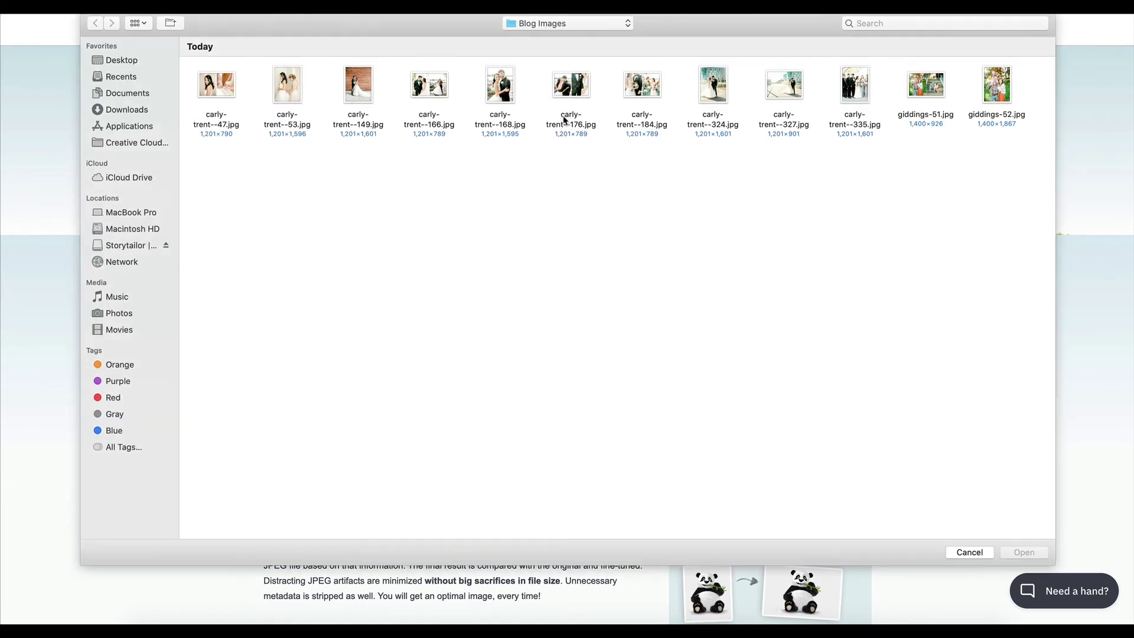
{"action": "left_click_drag", "start_coordinate": [203, 64], "coordinate": [880, 133]}
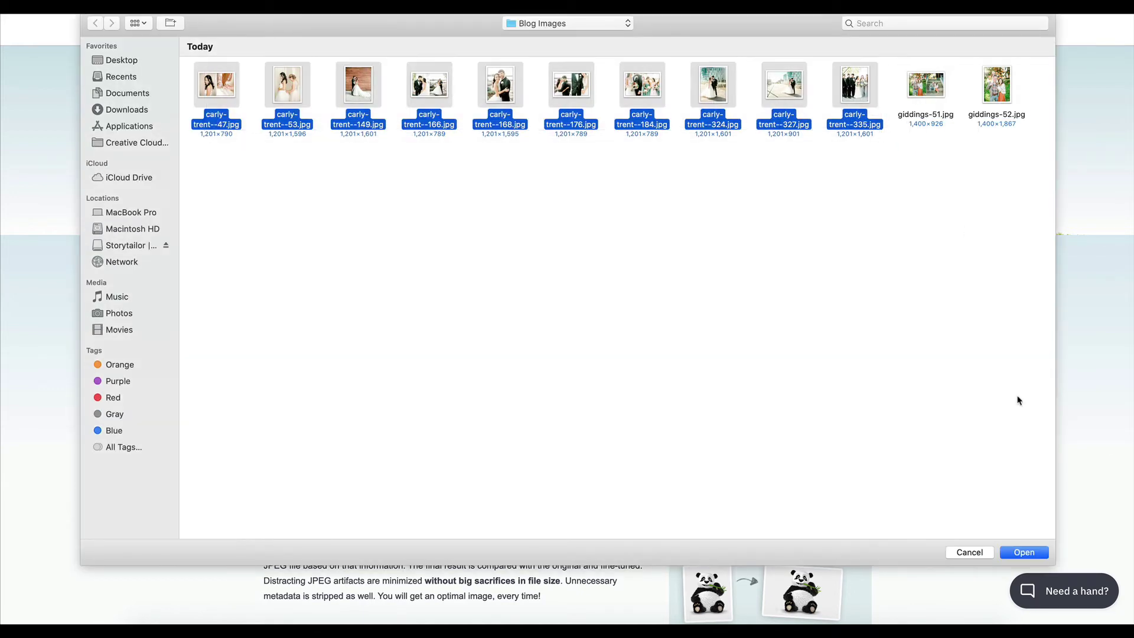
{"action": "left_click", "coordinate": [1028, 552]}
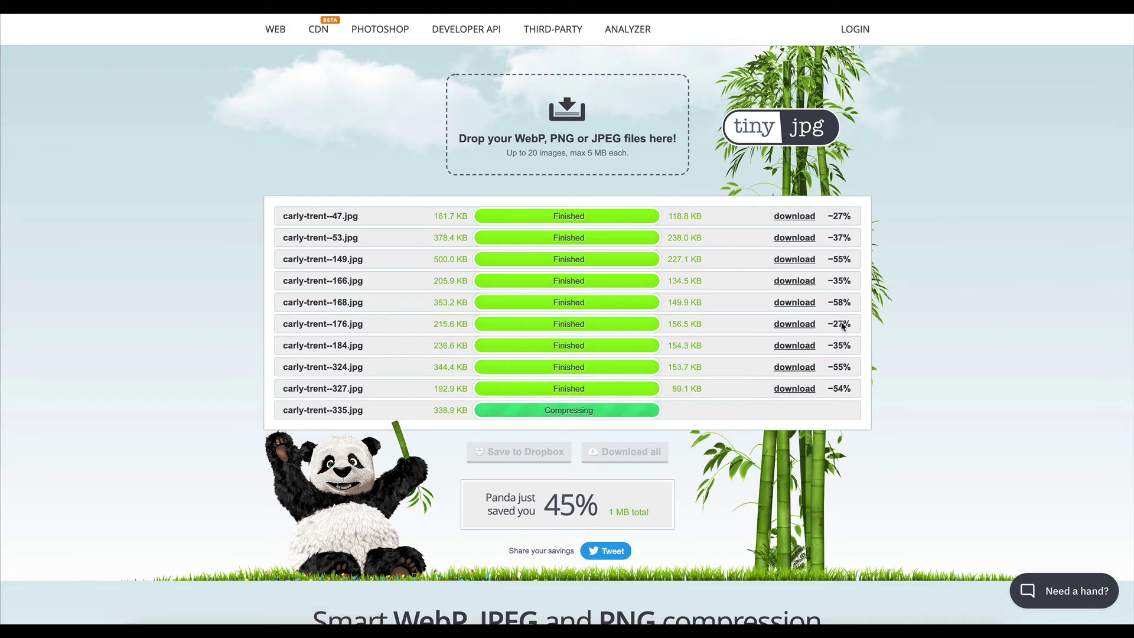
{"action": "scroll", "coordinate": [837, 405], "scroll_direction": "down", "scroll_amount": 1}
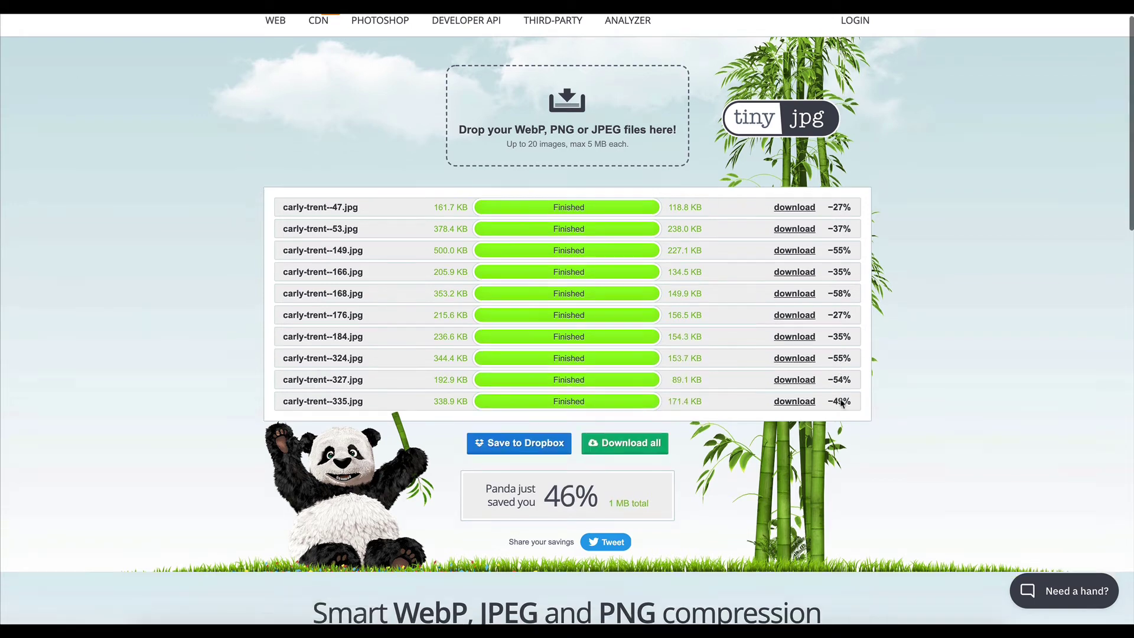
{"action": "left_click", "coordinate": [629, 425]}
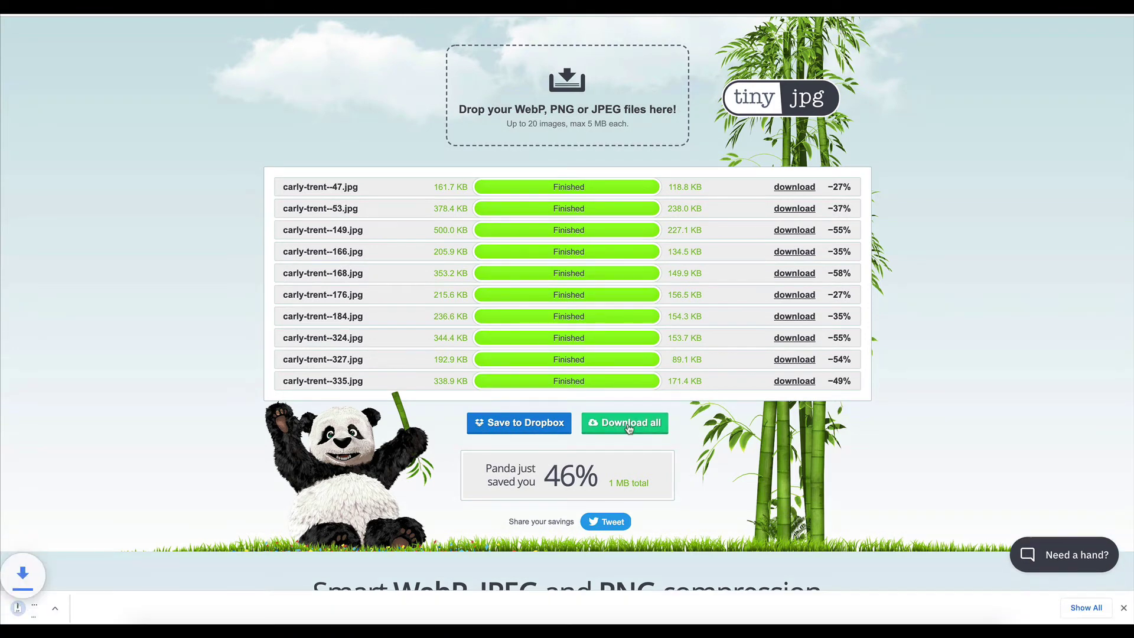
Unzip tinified (1).zip and select all ten compressed photos in its folder
{"action": "left_click", "coordinate": [99, 614]}
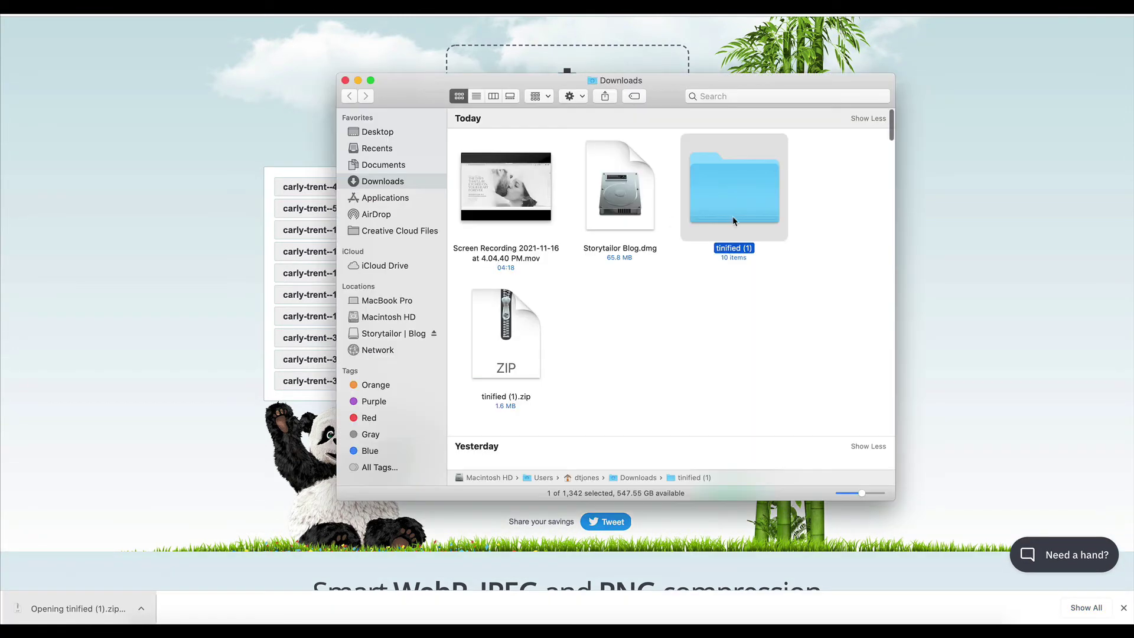
{"action": "double_click", "coordinate": [732, 210]}
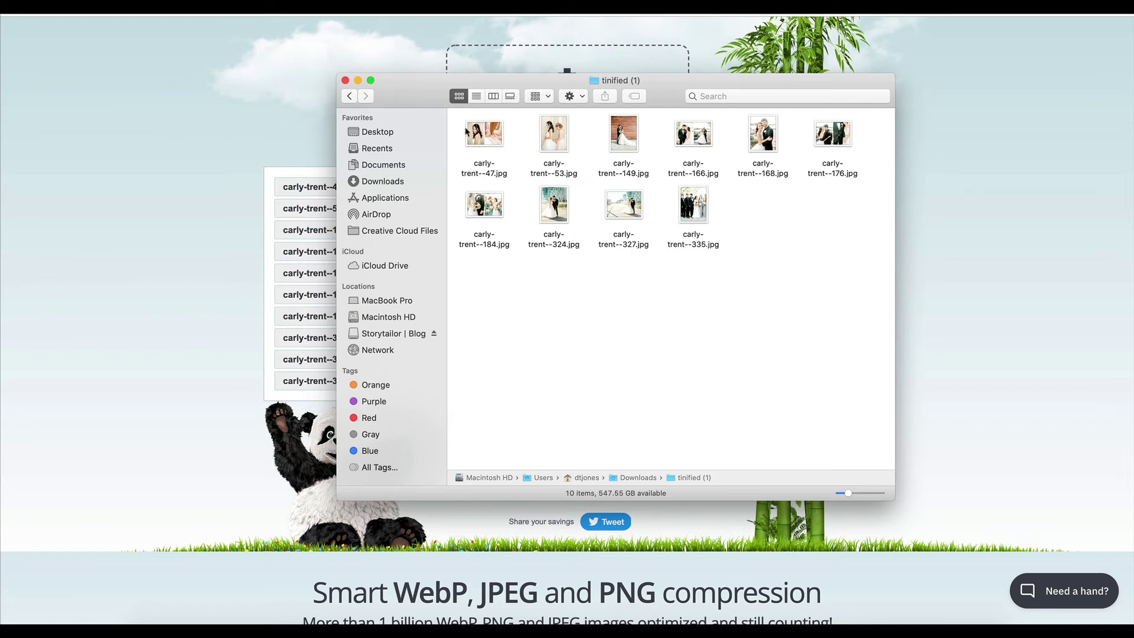
{"action": "left_click_drag", "start_coordinate": [455, 137], "coordinate": [851, 256]}
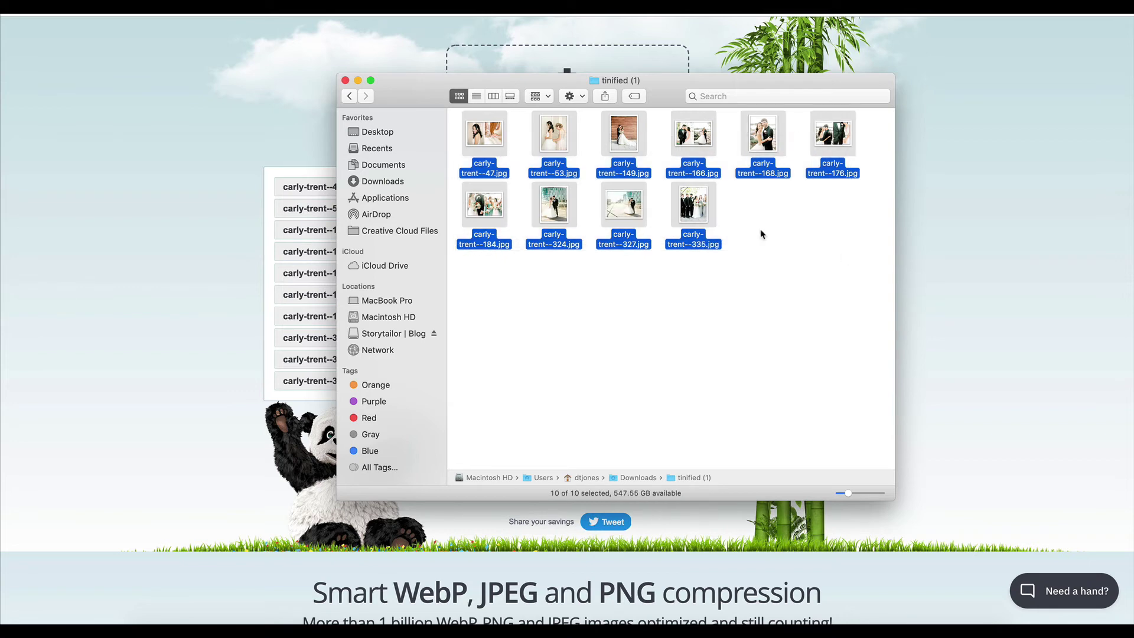
Batch-rename the ten photos to washington-dc-wedding-chapel-winery-1 through 10
{"action": "right_click", "coordinate": [690, 168]}
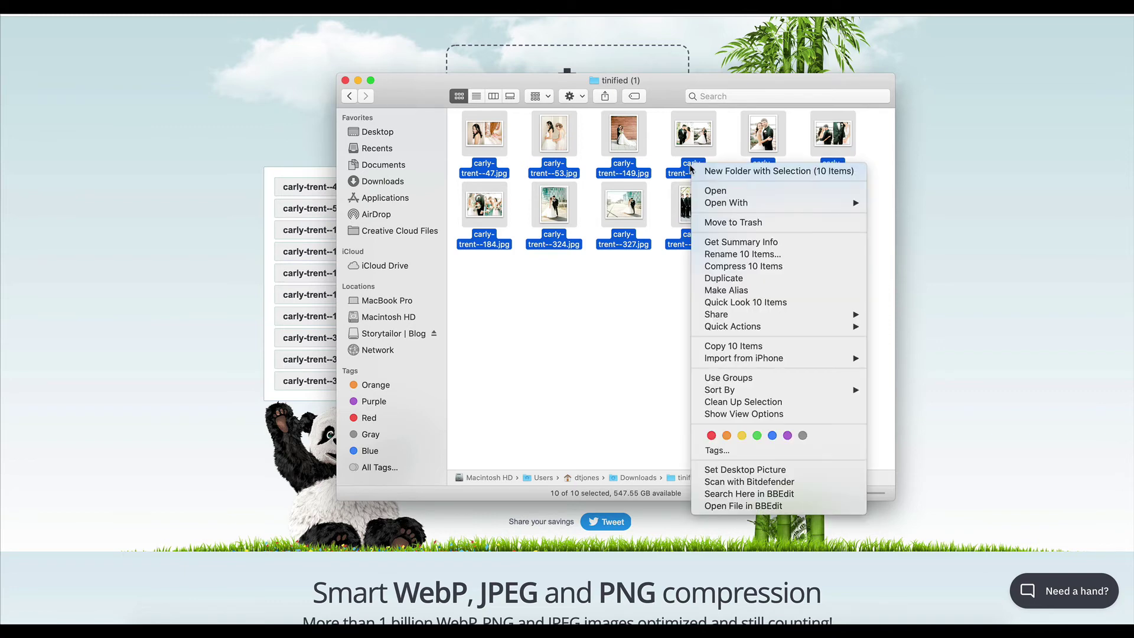
{"action": "left_click", "coordinate": [735, 255]}
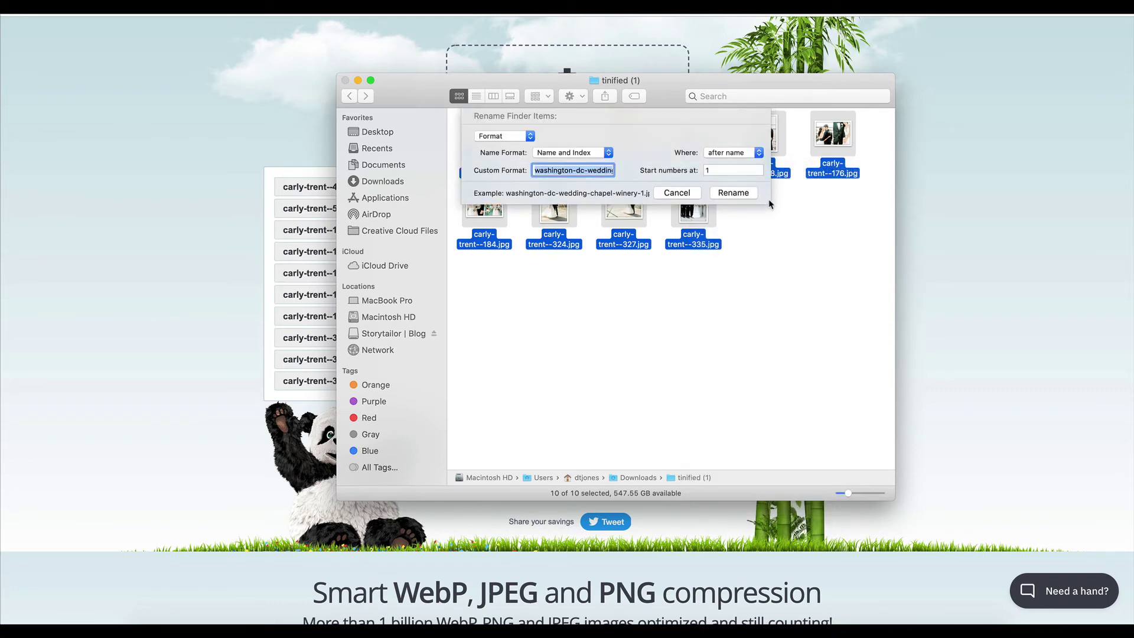
{"action": "left_click", "coordinate": [581, 168]}
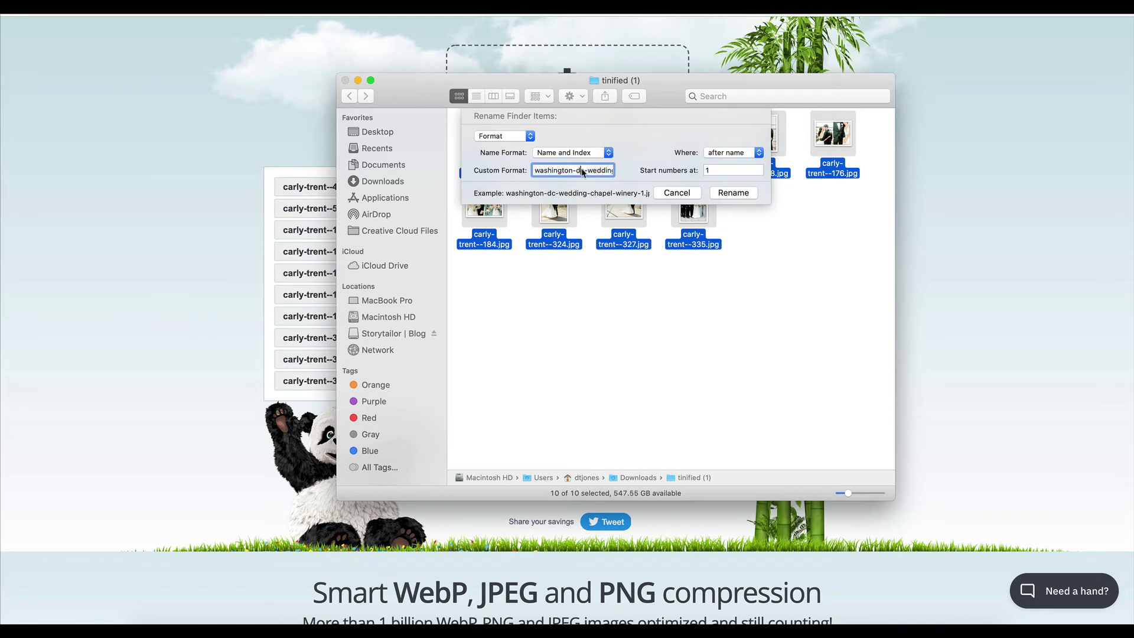
{"action": "left_click_drag", "start_coordinate": [582, 172], "coordinate": [623, 172]}
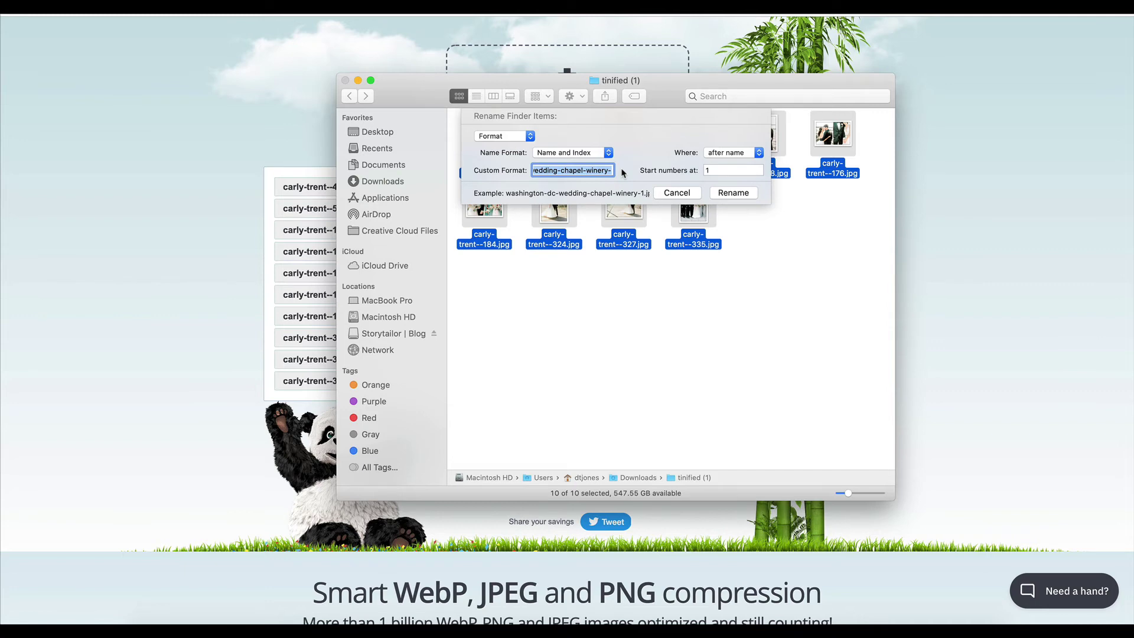
{"action": "left_click", "coordinate": [596, 168]}
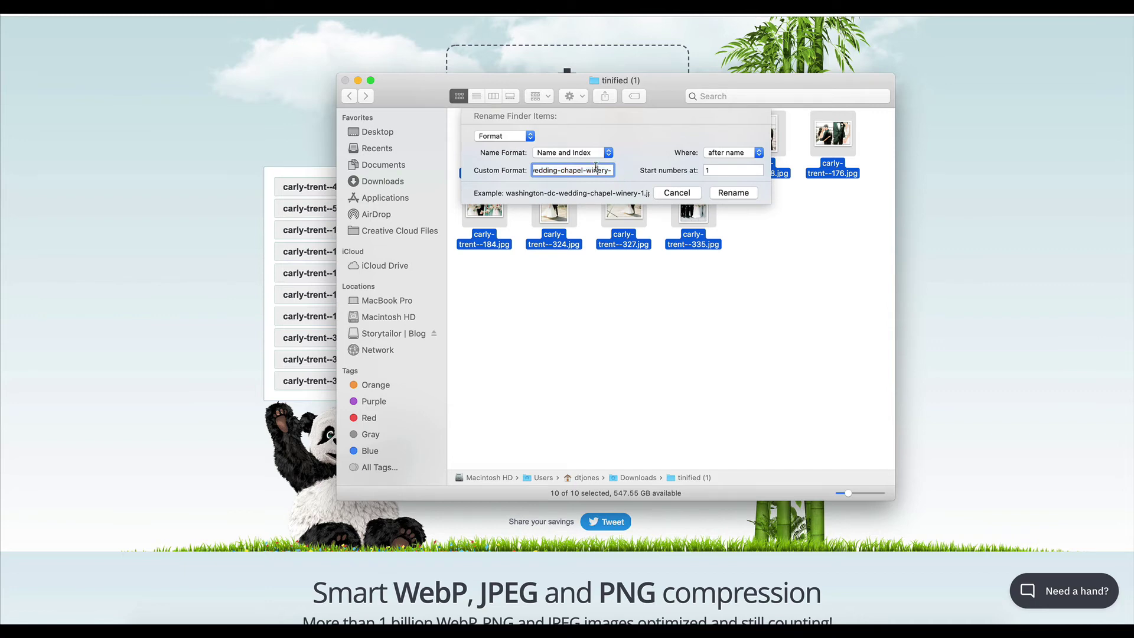
{"action": "left_click_drag", "start_coordinate": [596, 171], "coordinate": [493, 164]}
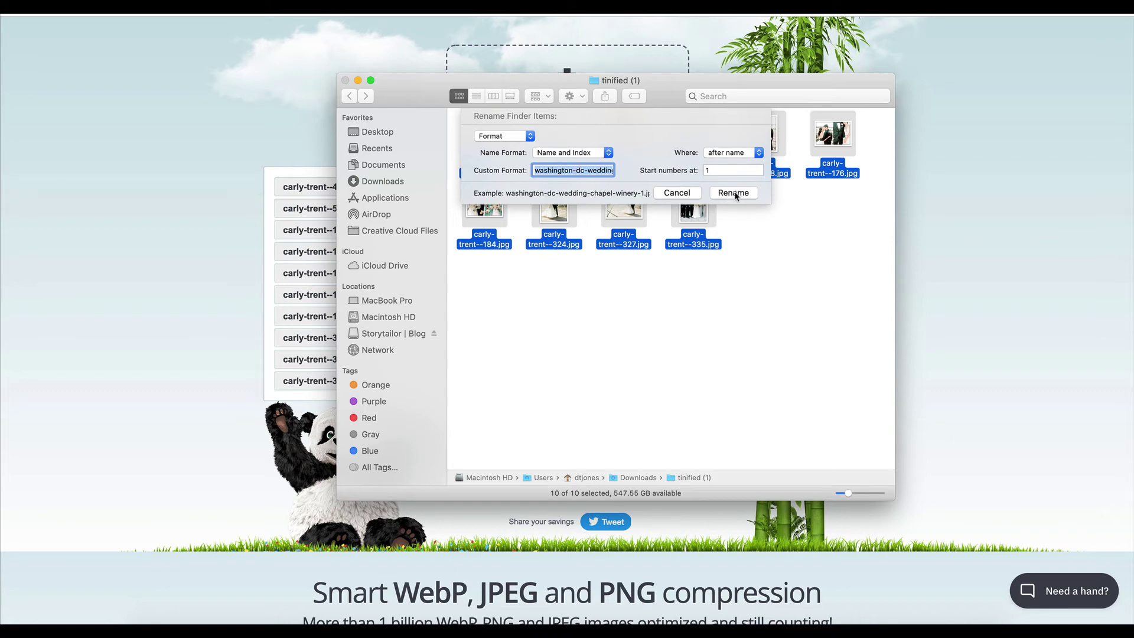
{"action": "left_click", "coordinate": [734, 195]}
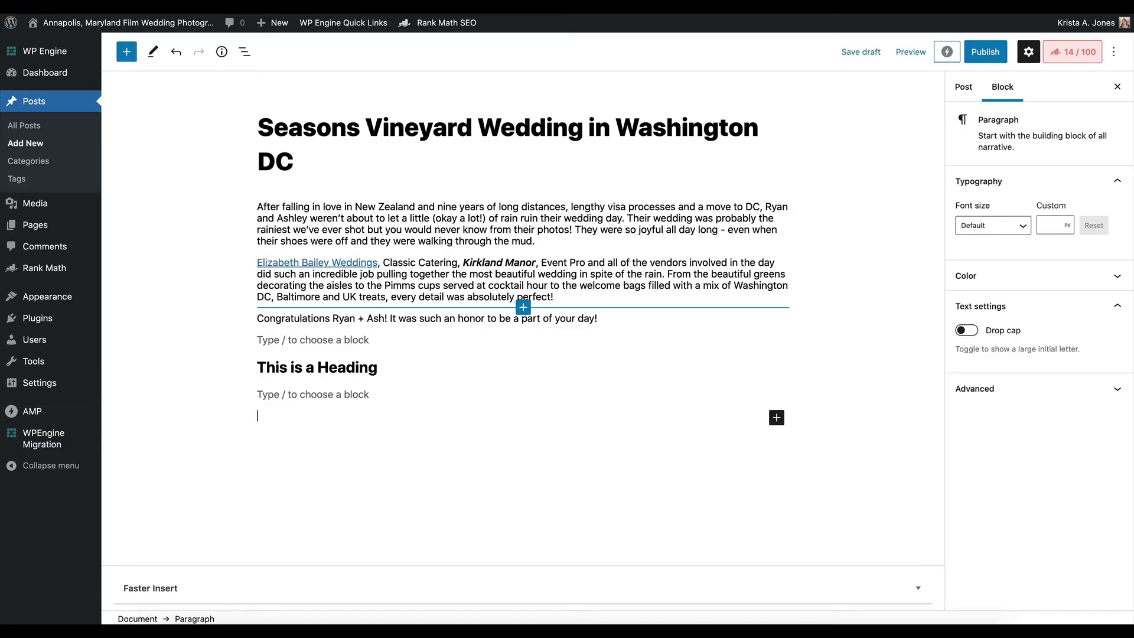
Add an Image block with washington-dc-wedding-chapel-winery-1 and alt text 'Bride getting ready for Washington DC Winery Wedding'
{"action": "left_click", "coordinate": [777, 424]}
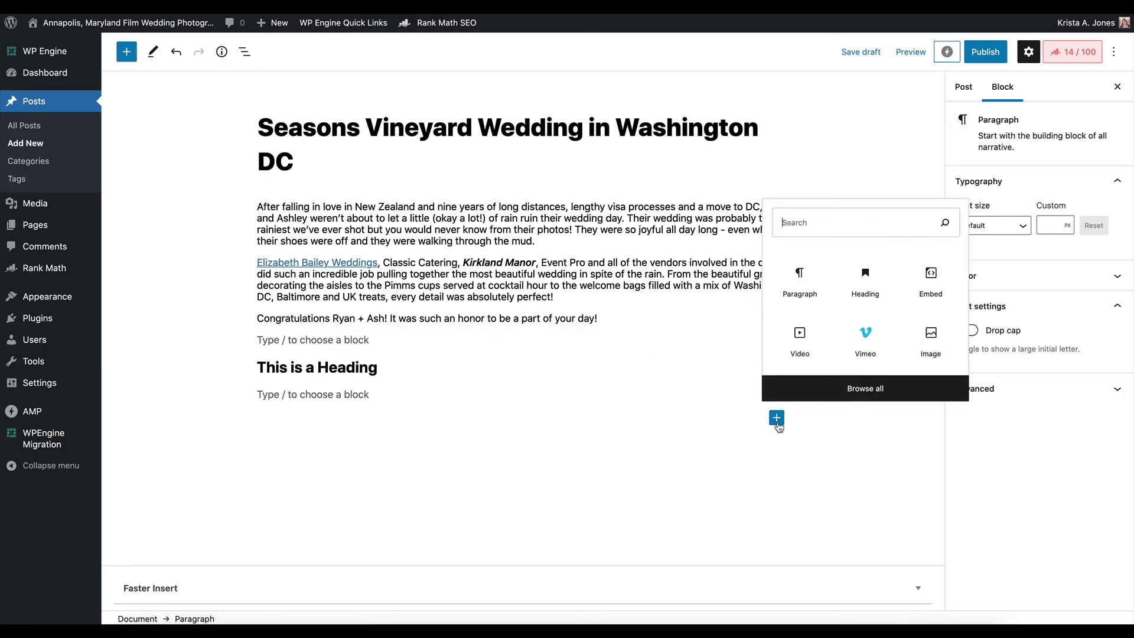
{"action": "left_click", "coordinate": [939, 343]}
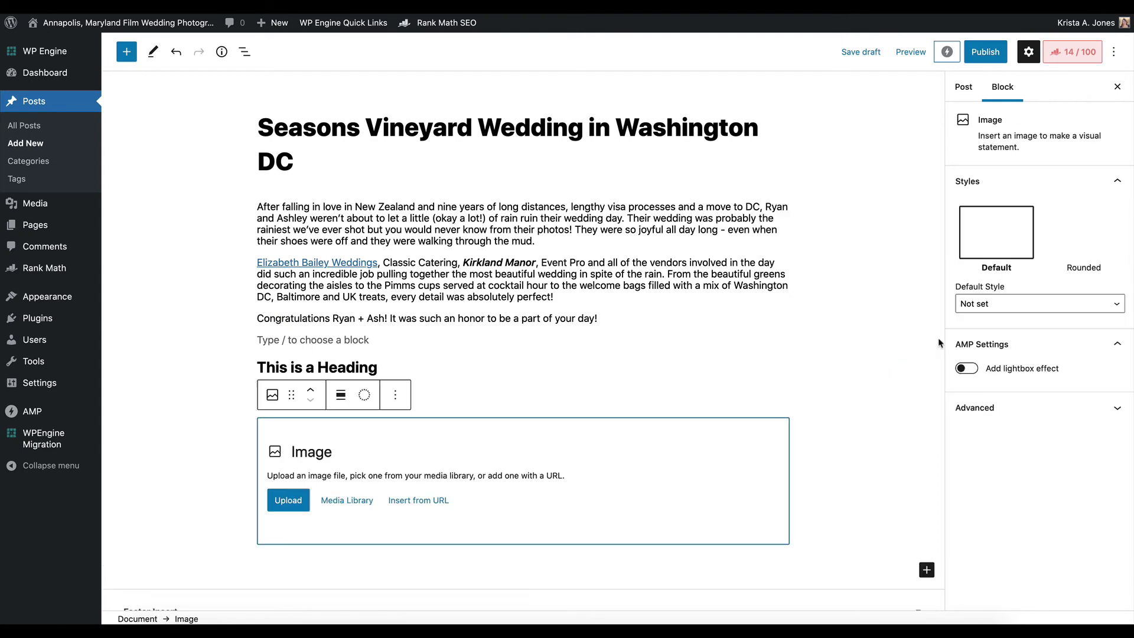
{"action": "left_click", "coordinate": [281, 496]}
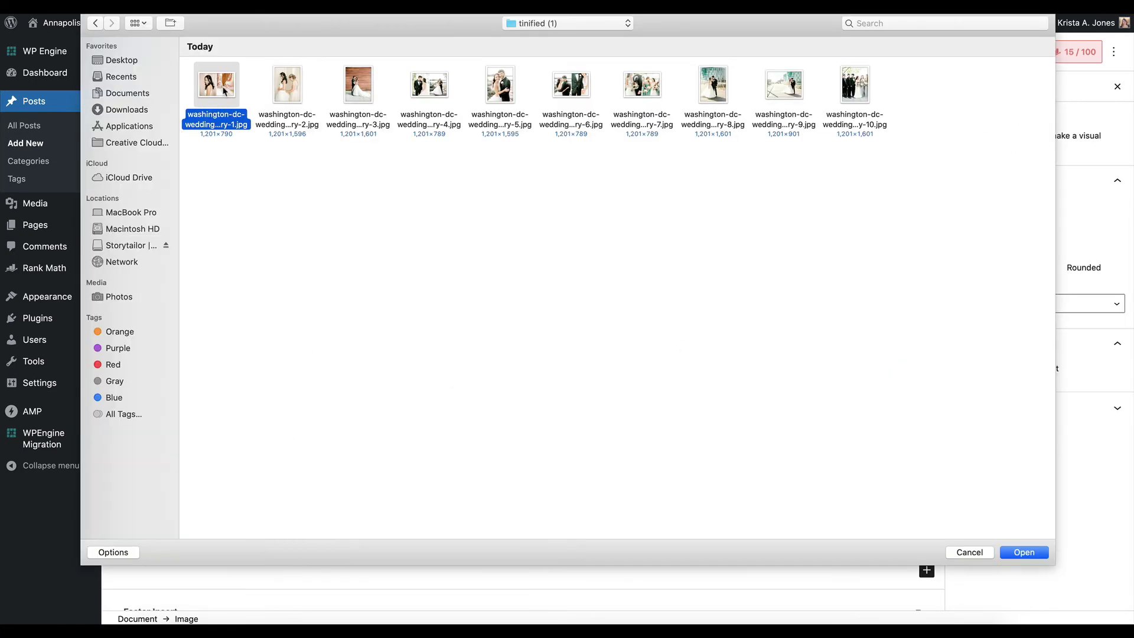
{"action": "double_click", "coordinate": [223, 90]}
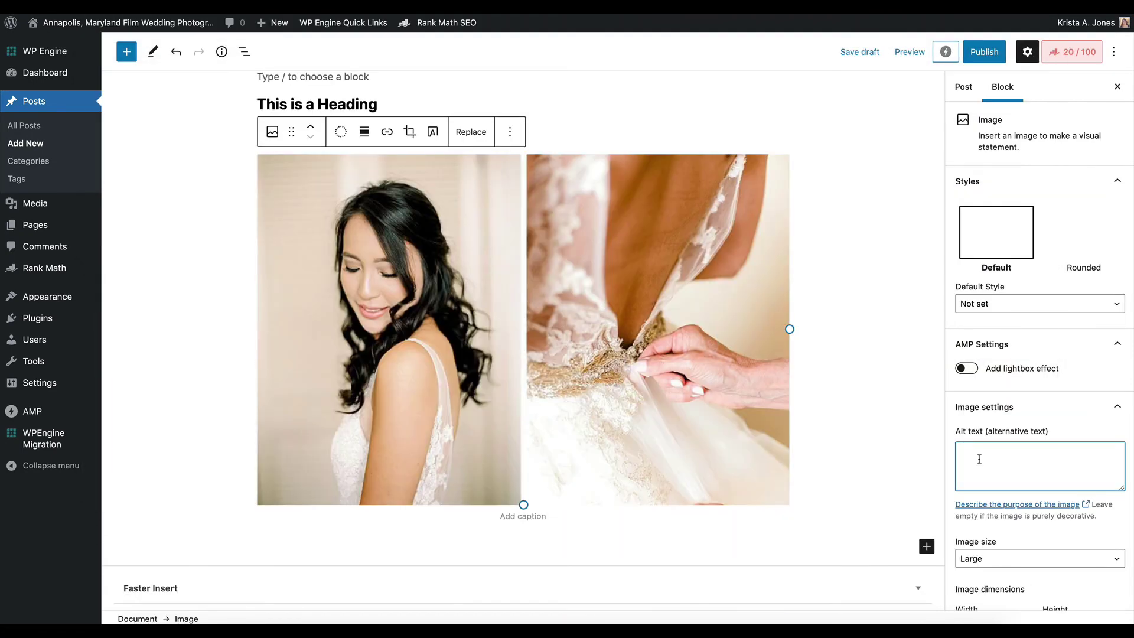
{"action": "left_click", "coordinate": [979, 459]}
{"action": "type", "text": "idg"}
{"action": "type", "text": "e getting ready"}
{"action": "type", "text": " for Wash"}
{"action": "type", "text": "ington DC"}
{"action": "type", "text": " Win"}
{"action": "type", "text": "ery Wedding"}
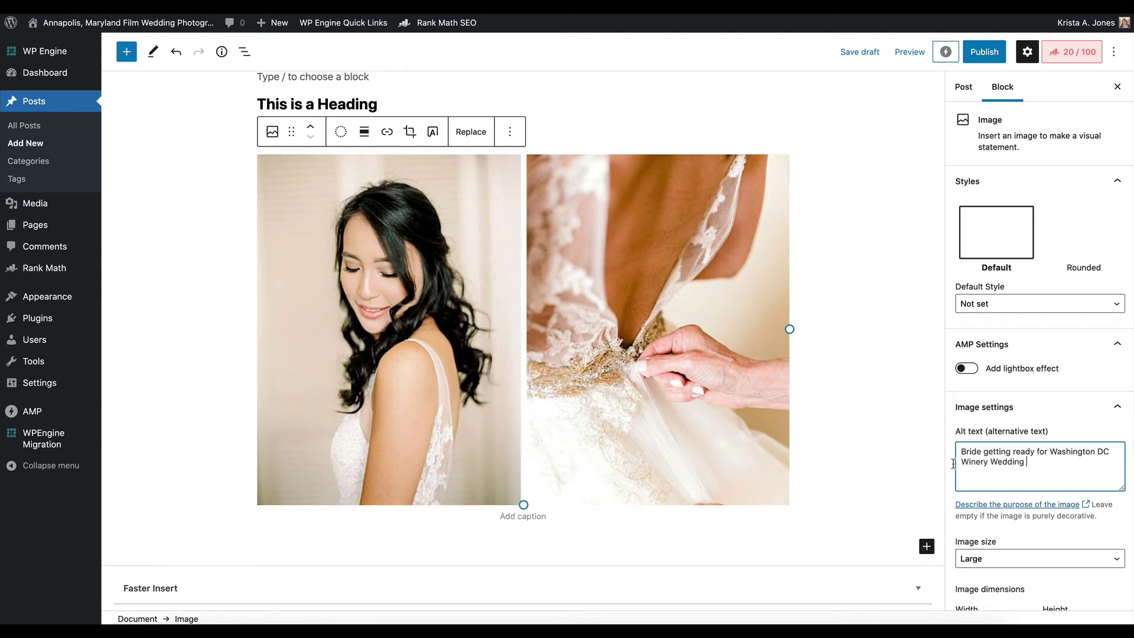
{"action": "left_click", "coordinate": [880, 433]}
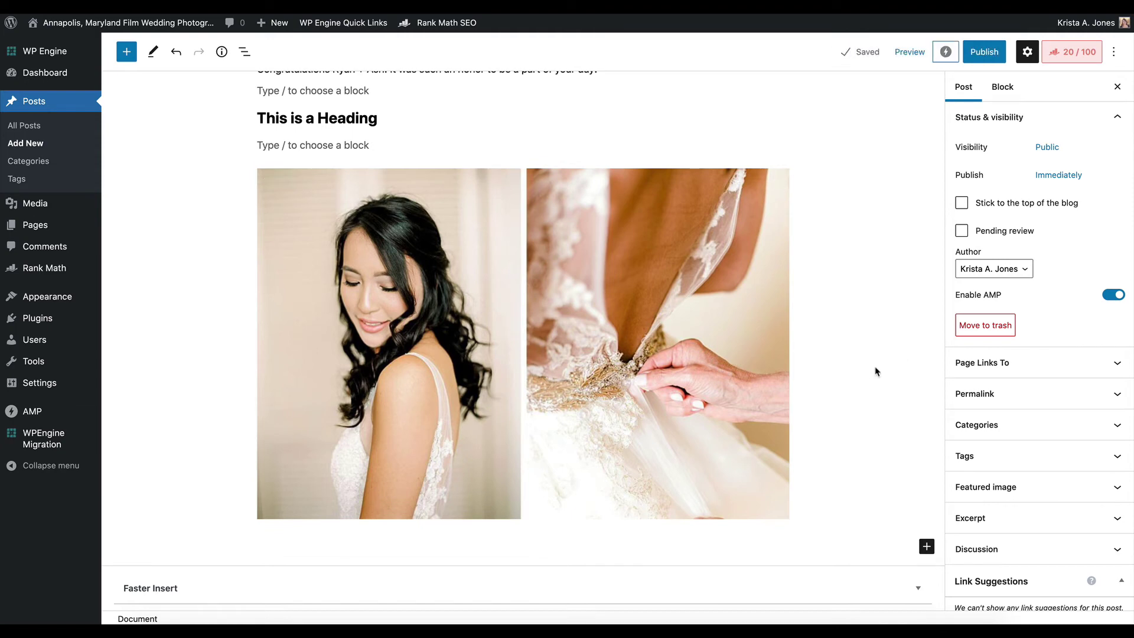
Add an Image block below the gallery with the second wedding photo, the bride with her mother
{"action": "left_click", "coordinate": [750, 372]}
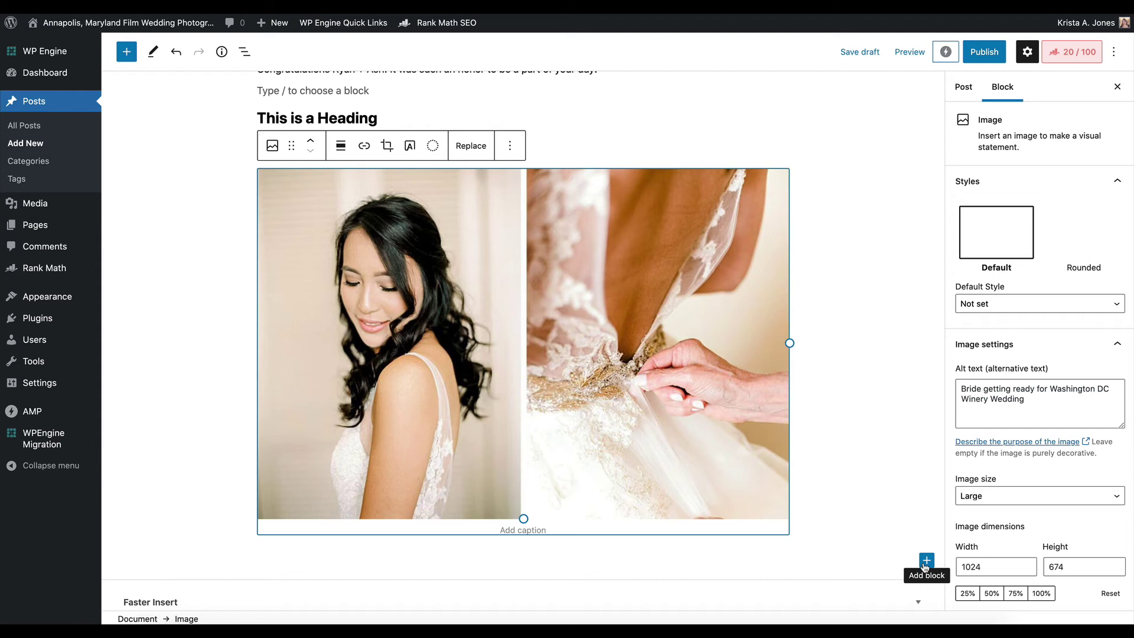
{"action": "scroll", "coordinate": [861, 421], "scroll_direction": "up", "scroll_amount": 4}
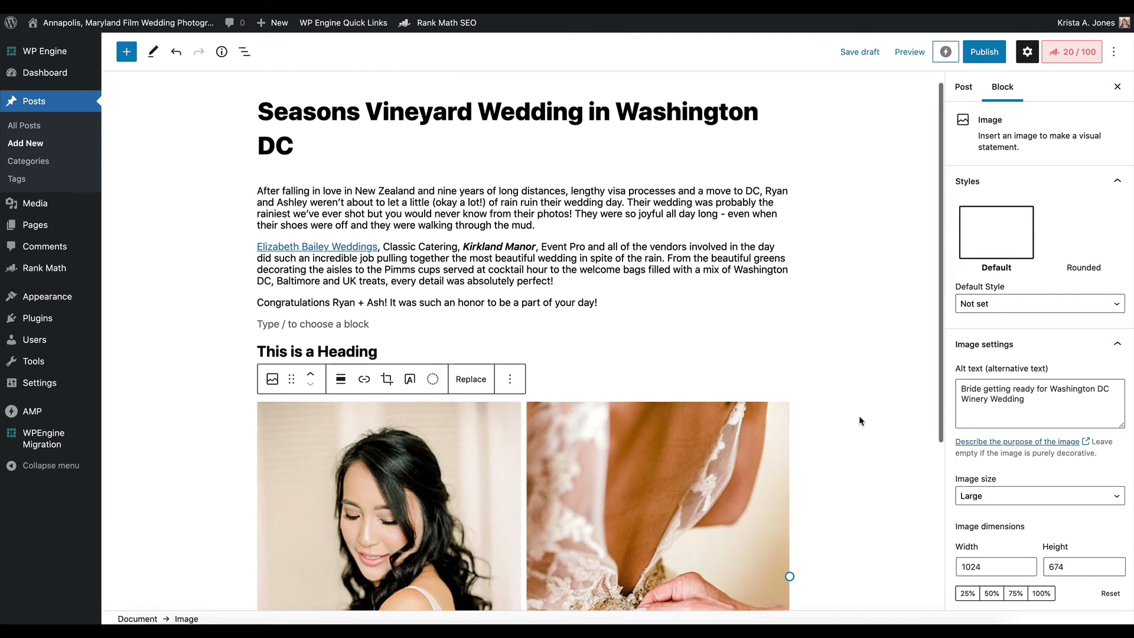
{"action": "scroll", "coordinate": [859, 420], "scroll_direction": "down", "scroll_amount": 5}
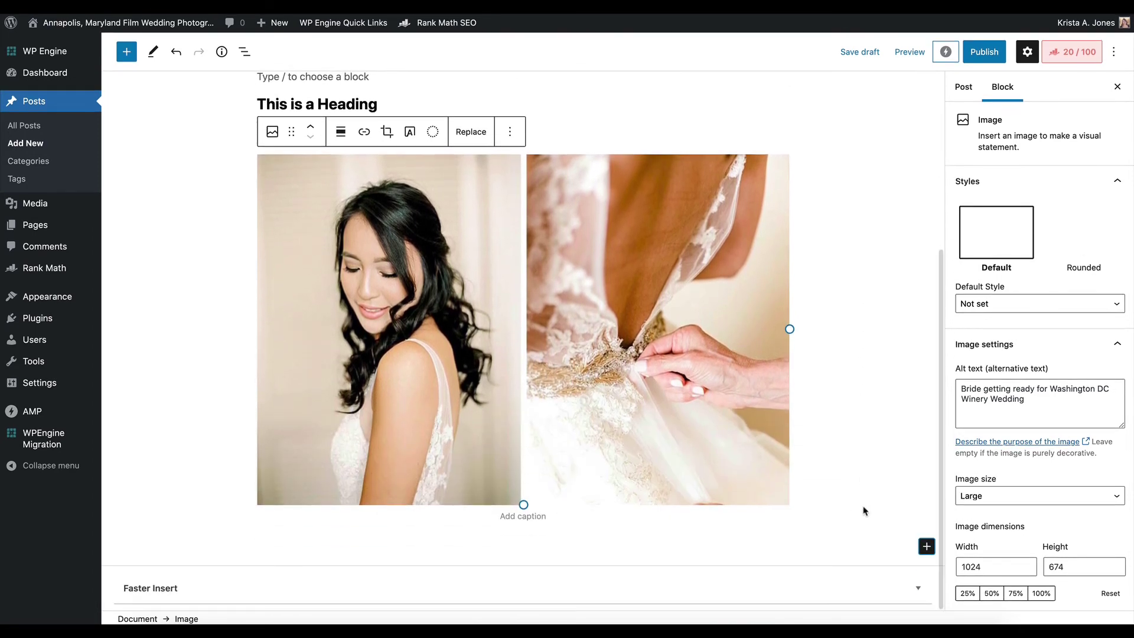
{"action": "left_click", "coordinate": [923, 545]}
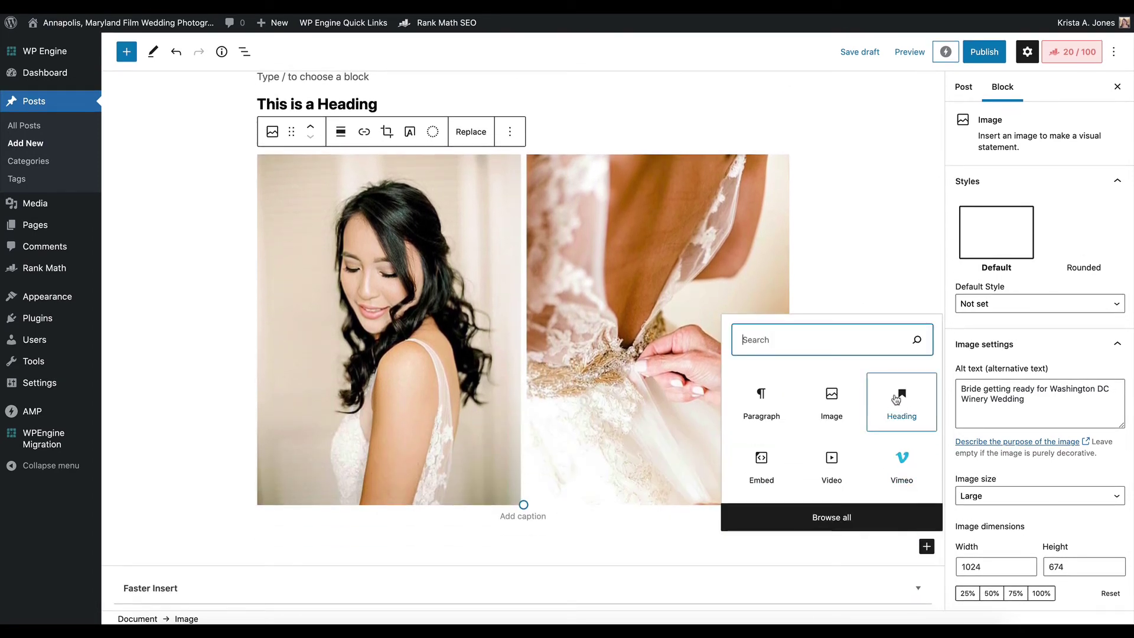
{"action": "left_click", "coordinate": [837, 396]}
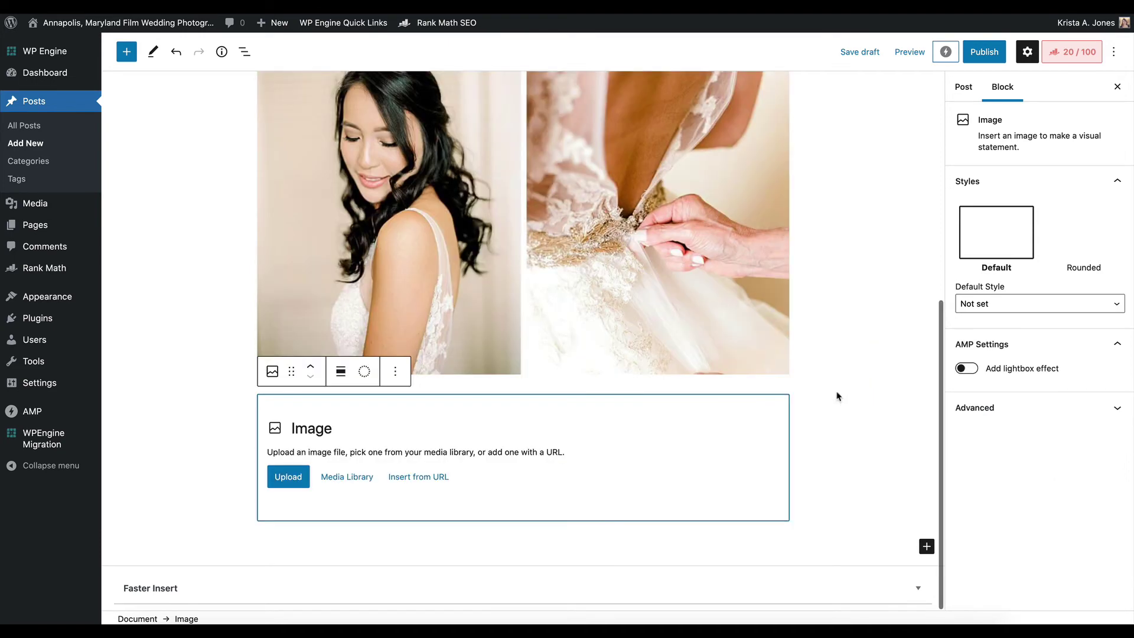
{"action": "left_click", "coordinate": [832, 287]}
{"action": "scroll", "coordinate": [785, 267], "scroll_direction": "up", "scroll_amount": 1}
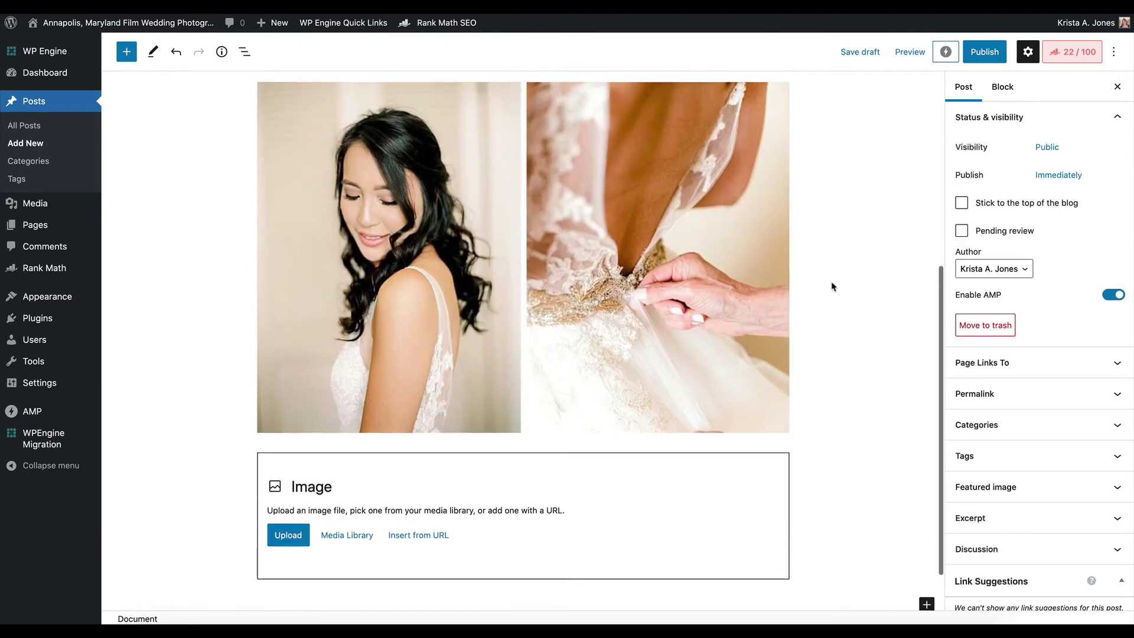
{"action": "left_click", "coordinate": [284, 542]}
{"action": "left_click", "coordinate": [282, 94]}
{"action": "key", "text": "Return"}
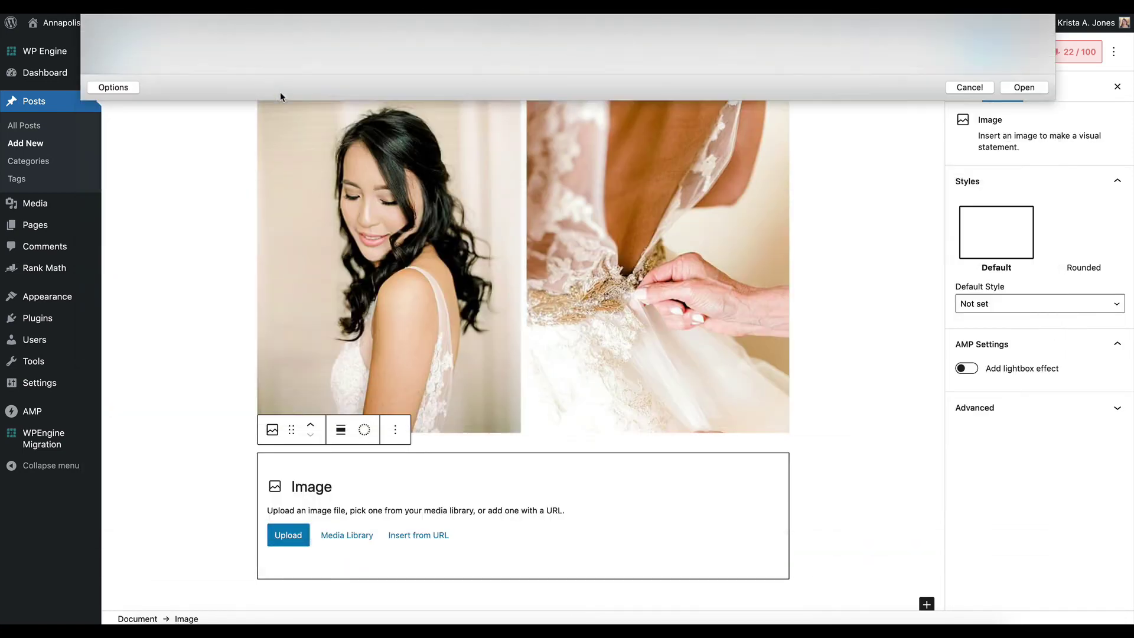
{"action": "scroll", "coordinate": [662, 310], "scroll_direction": "down", "scroll_amount": 5}
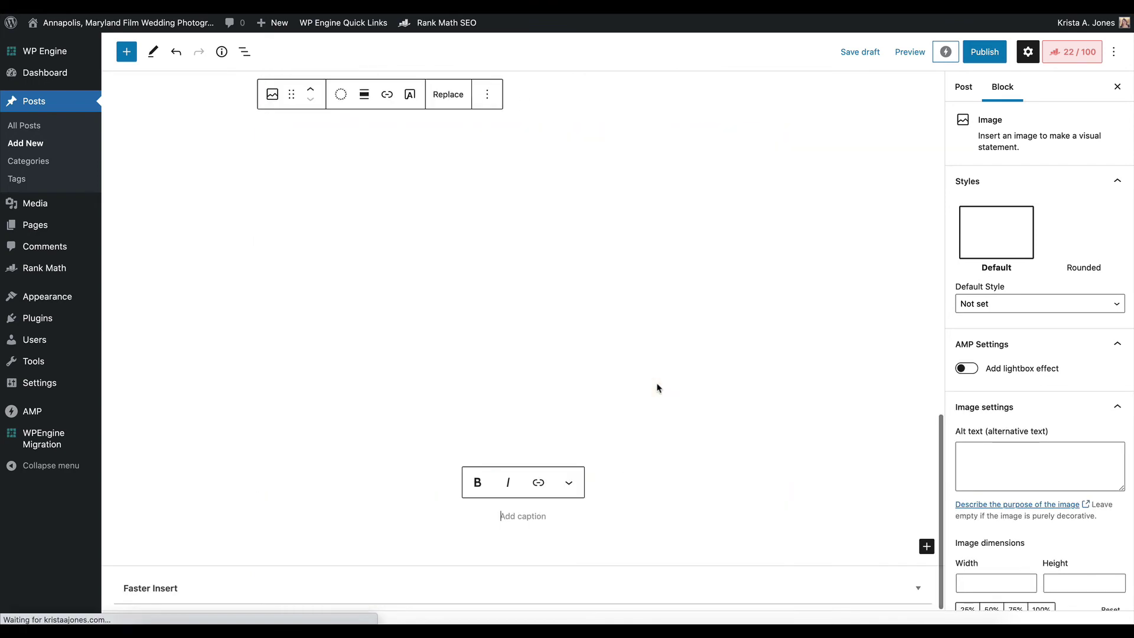
{"action": "left_click", "coordinate": [988, 450]}
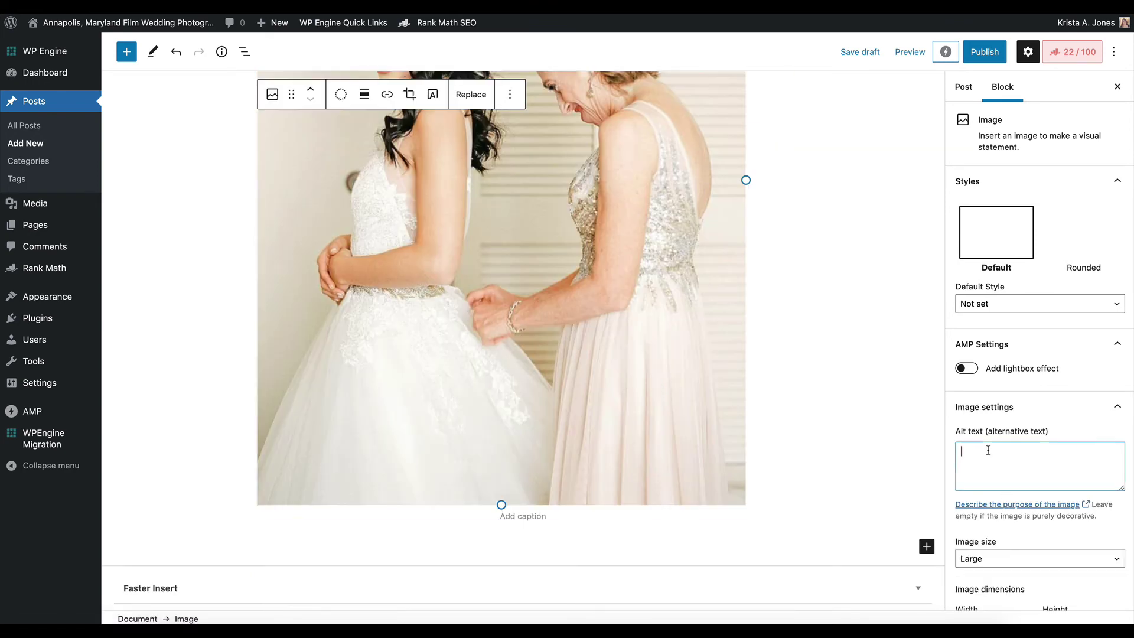
Add another Image block with the third photo, the brick-wall couple portrait
{"action": "left_click", "coordinate": [926, 546]}
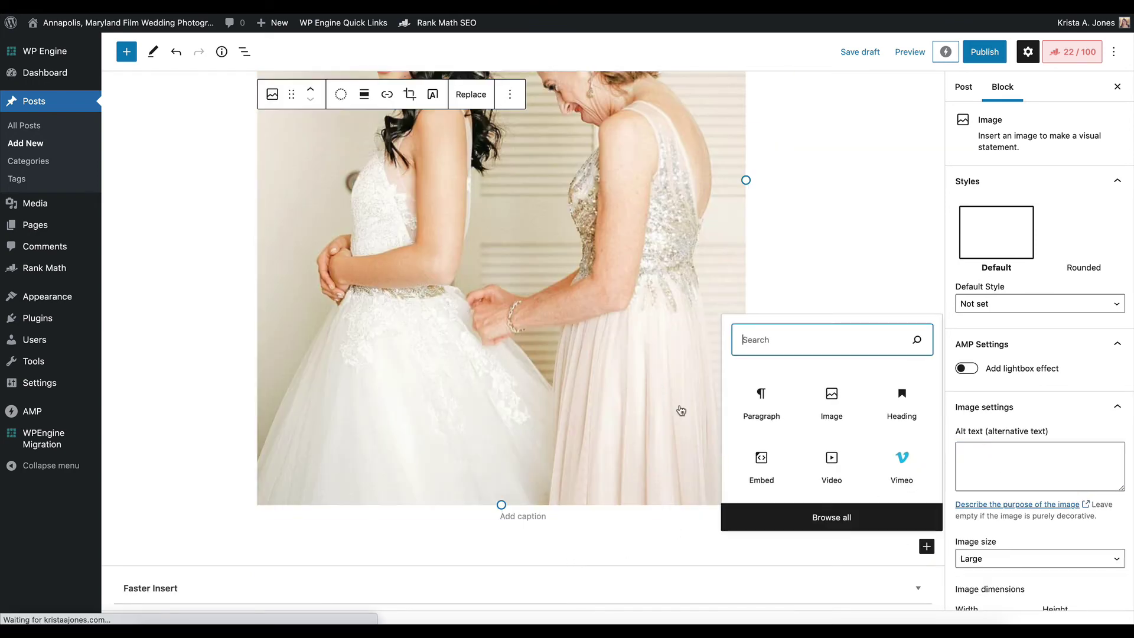
{"action": "left_click", "coordinate": [801, 412]}
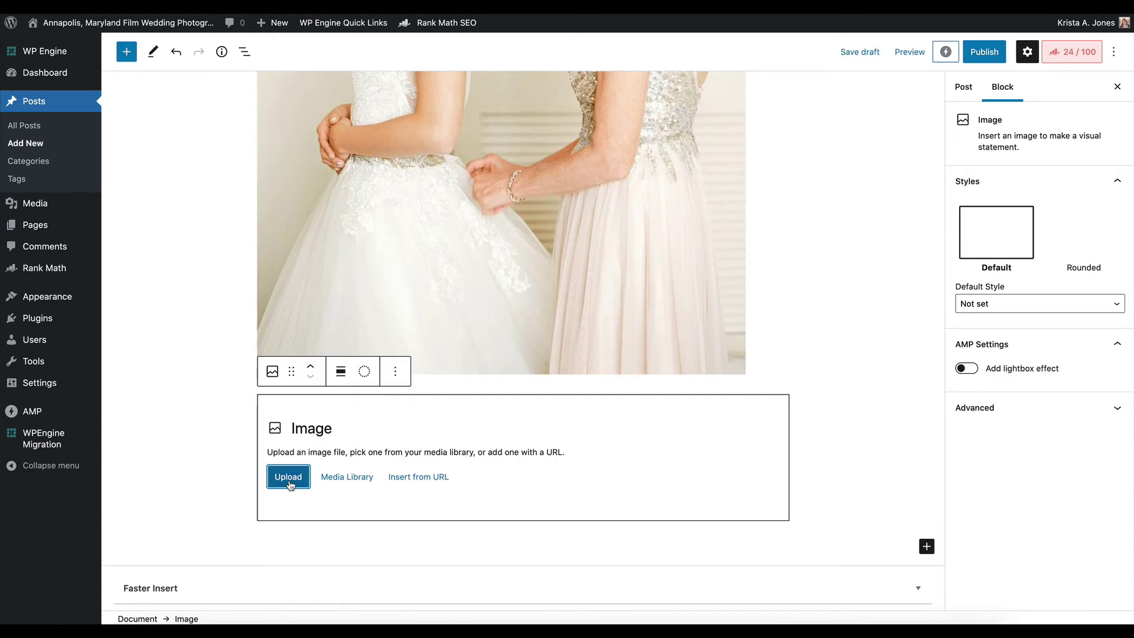
{"action": "left_click", "coordinate": [290, 476]}
{"action": "left_click", "coordinate": [358, 86]}
{"action": "key", "text": "Return"}
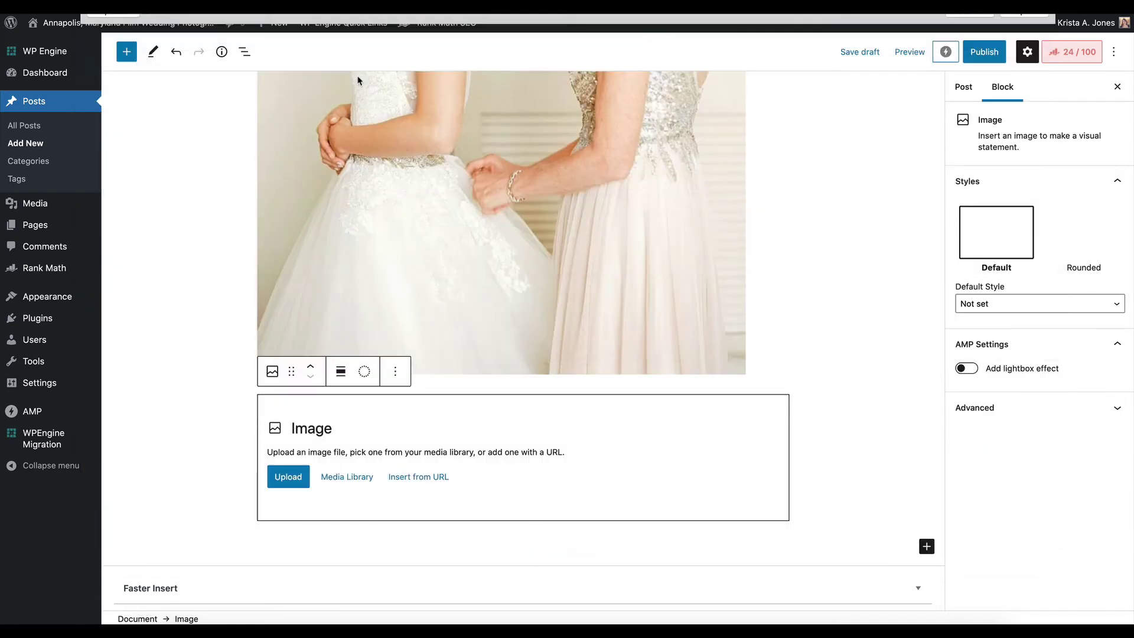
{"action": "scroll", "coordinate": [730, 355], "scroll_direction": "down", "scroll_amount": 5}
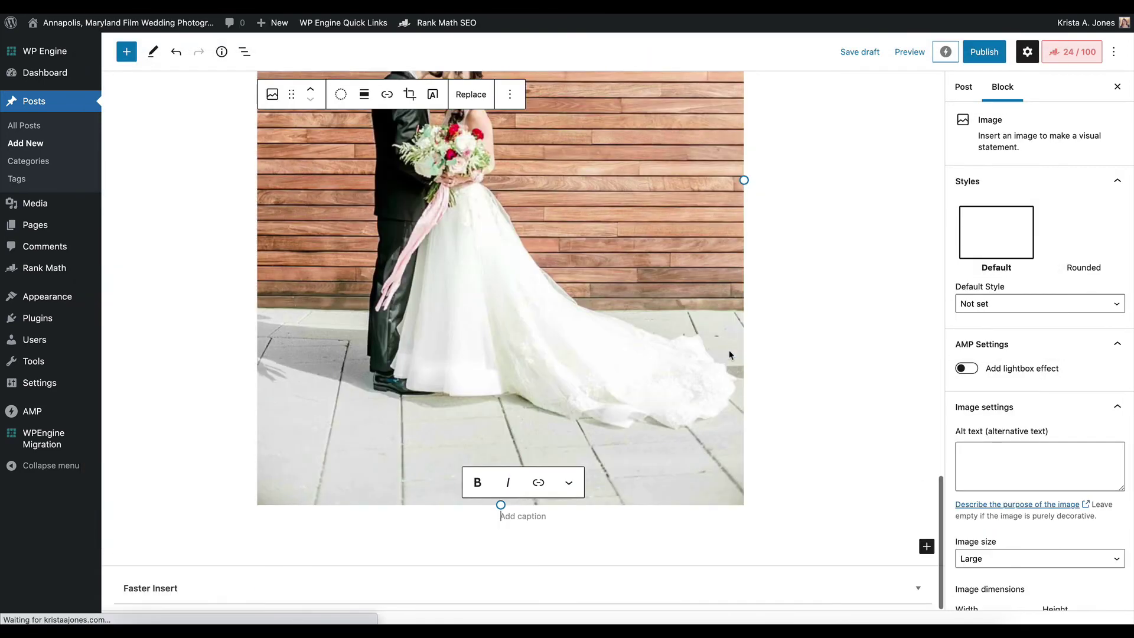
{"action": "scroll", "coordinate": [703, 433], "scroll_direction": "up", "scroll_amount": 3}
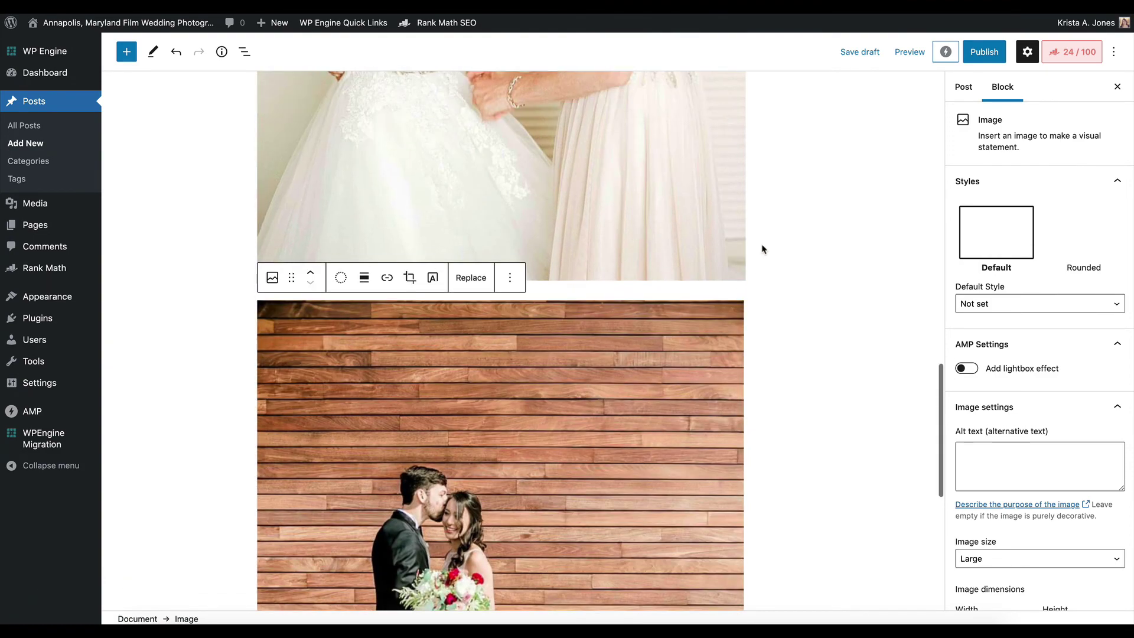
Move the bridal gallery image above the 'This is a Heading' heading
{"action": "left_click", "coordinate": [756, 249]}
{"action": "left_click", "coordinate": [769, 305]}
{"action": "scroll", "coordinate": [765, 312], "scroll_direction": "down", "scroll_amount": 8}
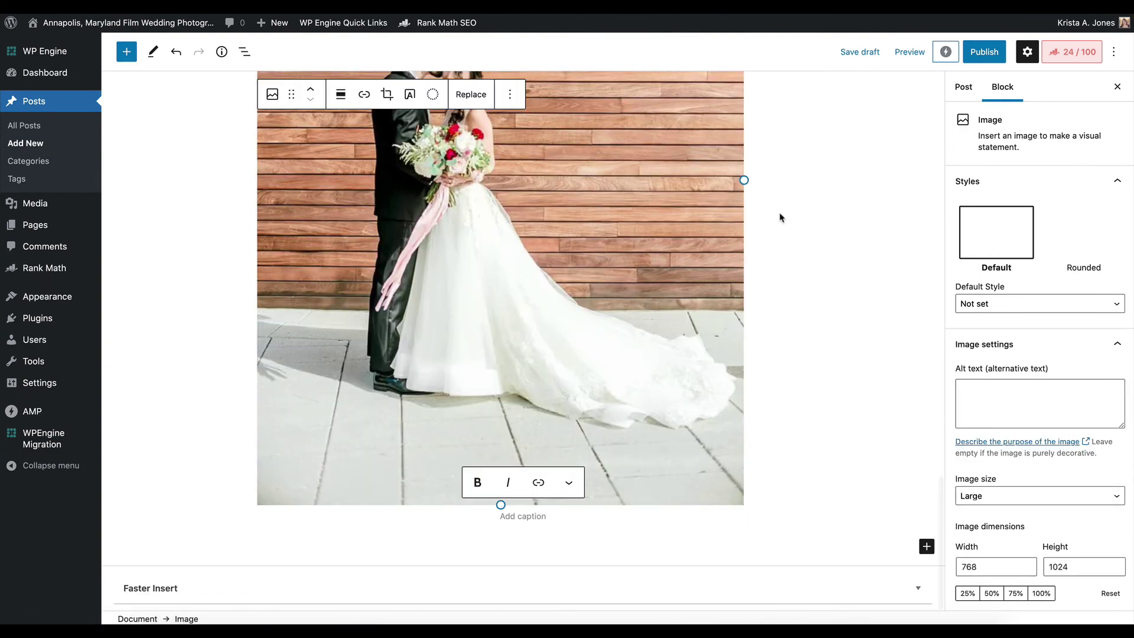
{"action": "scroll", "coordinate": [779, 215], "scroll_direction": "up", "scroll_amount": 8}
{"action": "scroll", "coordinate": [507, 240], "scroll_direction": "up", "scroll_amount": 3}
{"action": "scroll", "coordinate": [506, 241], "scroll_direction": "down", "scroll_amount": 4}
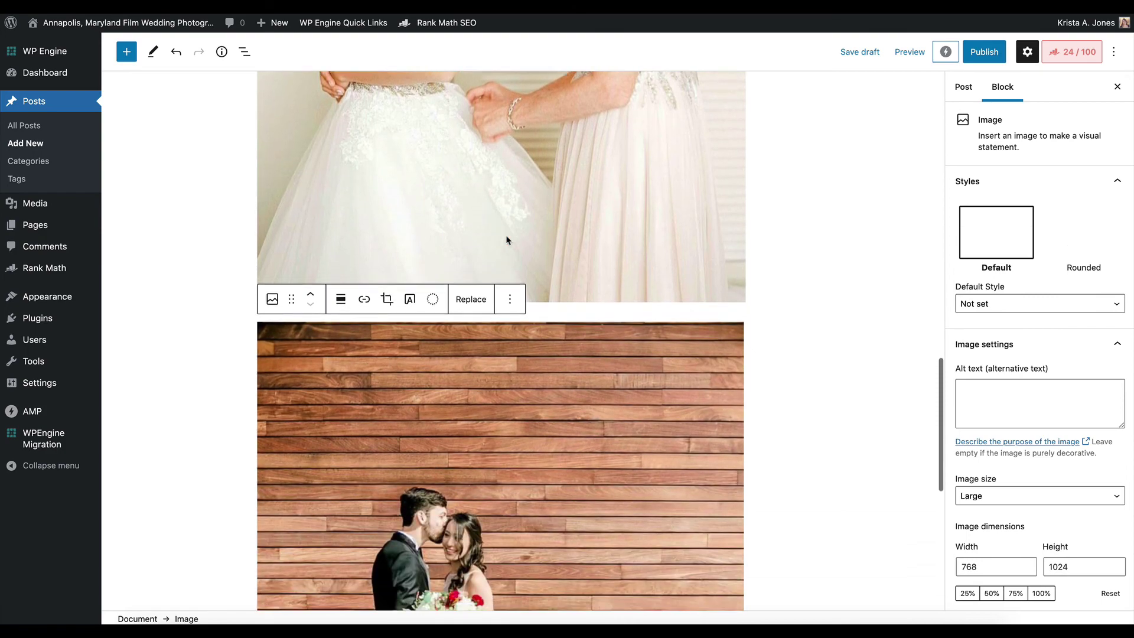
{"action": "scroll", "coordinate": [501, 225], "scroll_direction": "up", "scroll_amount": 2}
{"action": "scroll", "coordinate": [505, 221], "scroll_direction": "up", "scroll_amount": 15}
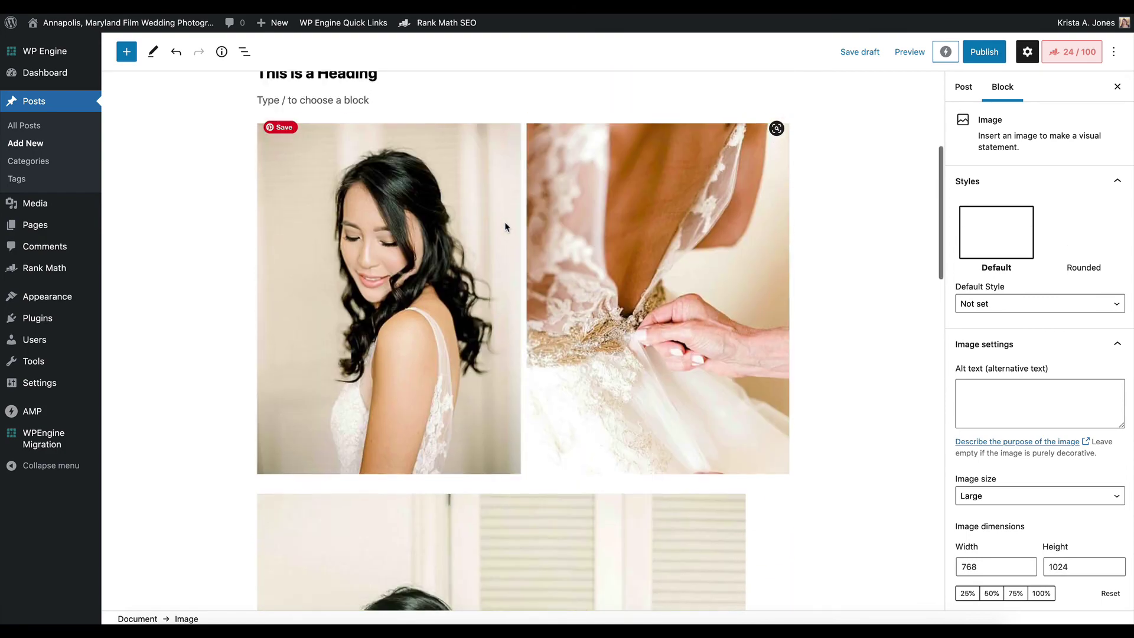
{"action": "left_click", "coordinate": [263, 355]}
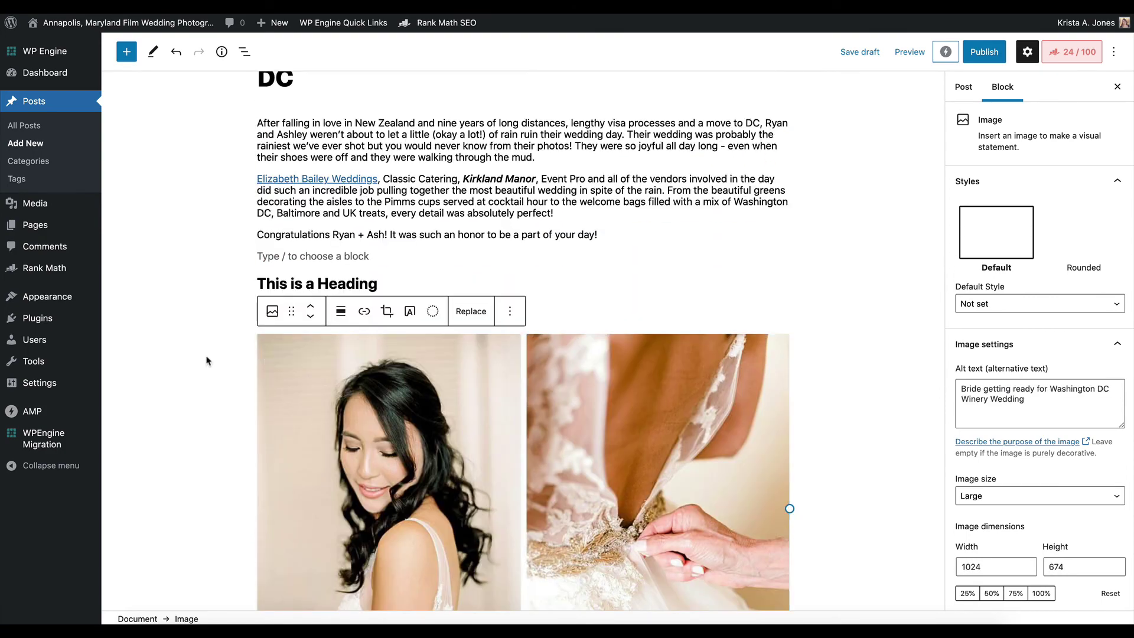
{"action": "left_click", "coordinate": [311, 311]}
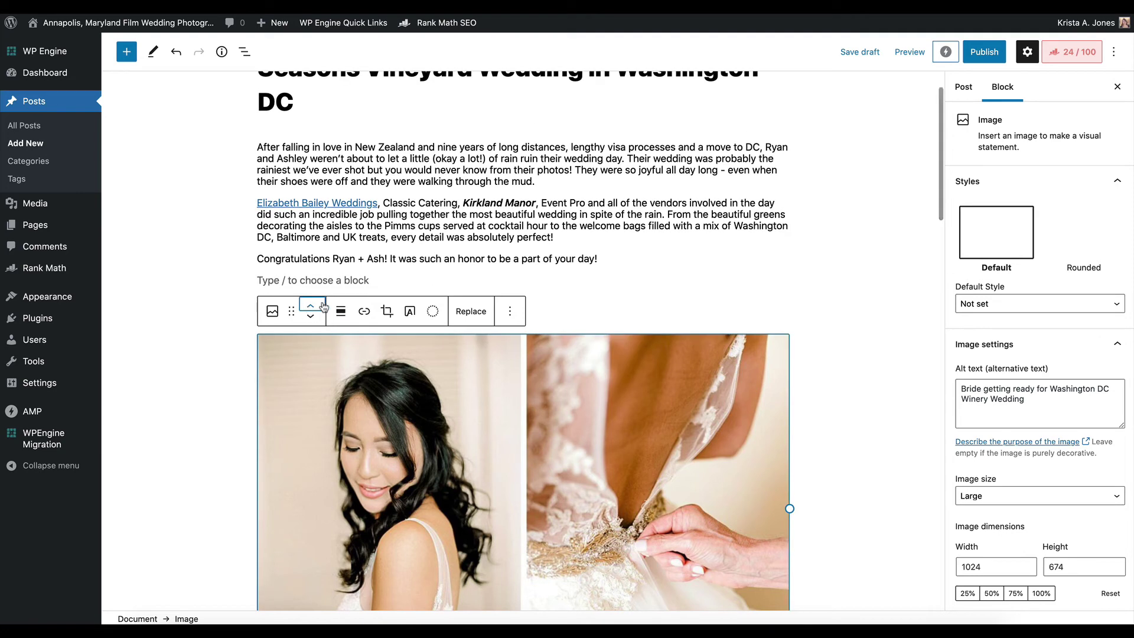
{"action": "scroll", "coordinate": [385, 415], "scroll_direction": "down", "scroll_amount": 1}
{"action": "scroll", "coordinate": [384, 415], "scroll_direction": "down", "scroll_amount": 4}
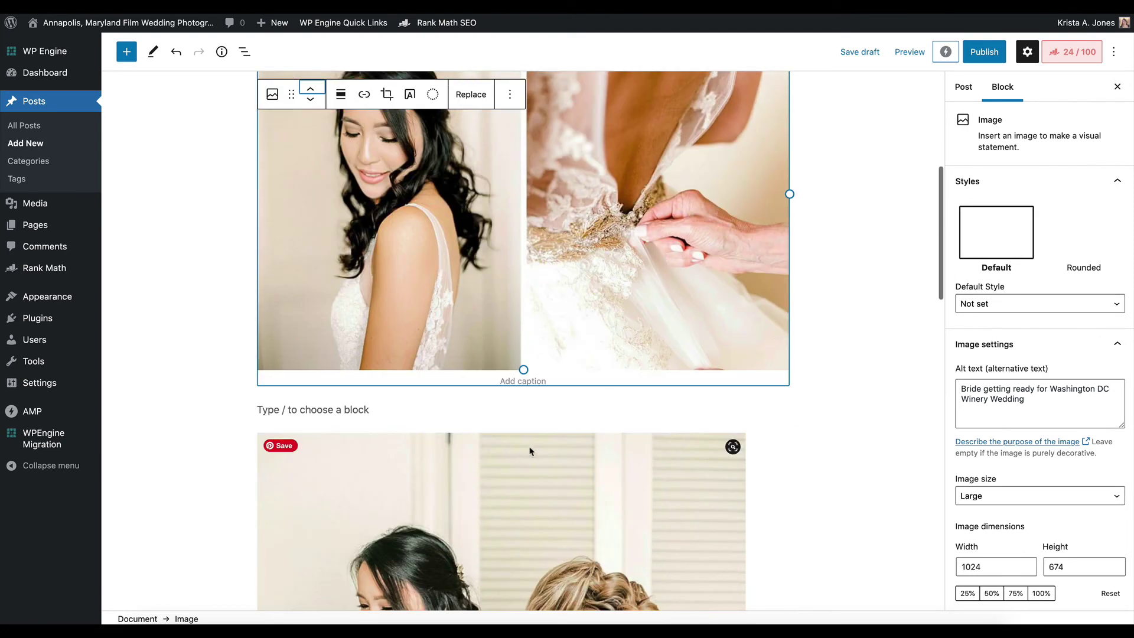
{"action": "left_click", "coordinate": [494, 421]}
{"action": "key", "text": "Down"}
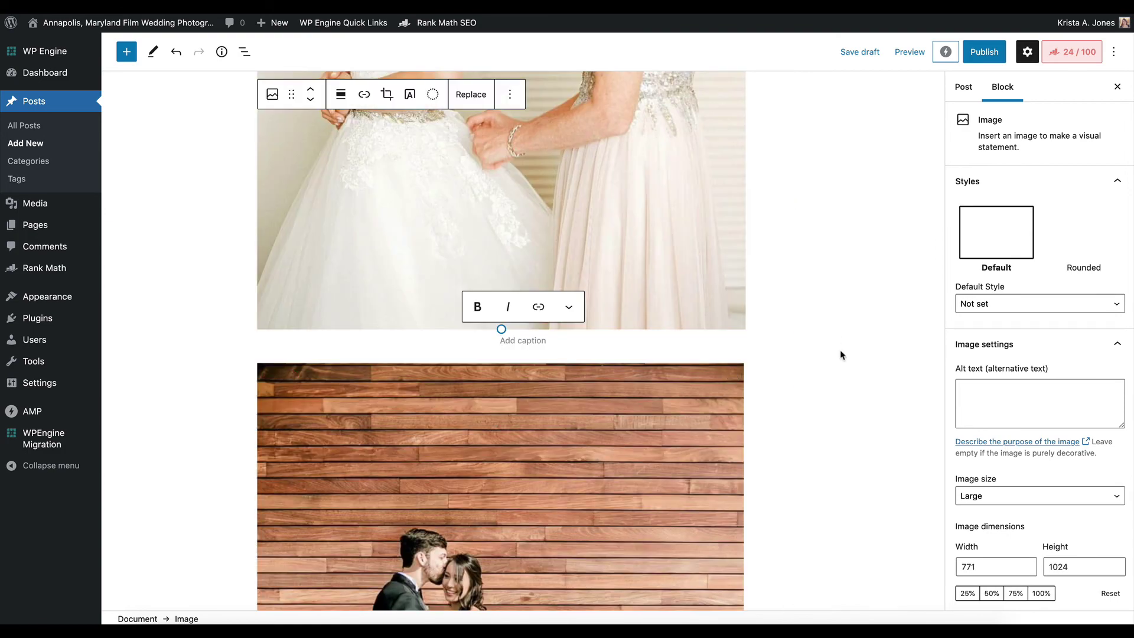
{"action": "scroll", "coordinate": [841, 354], "scroll_direction": "down", "scroll_amount": 8}
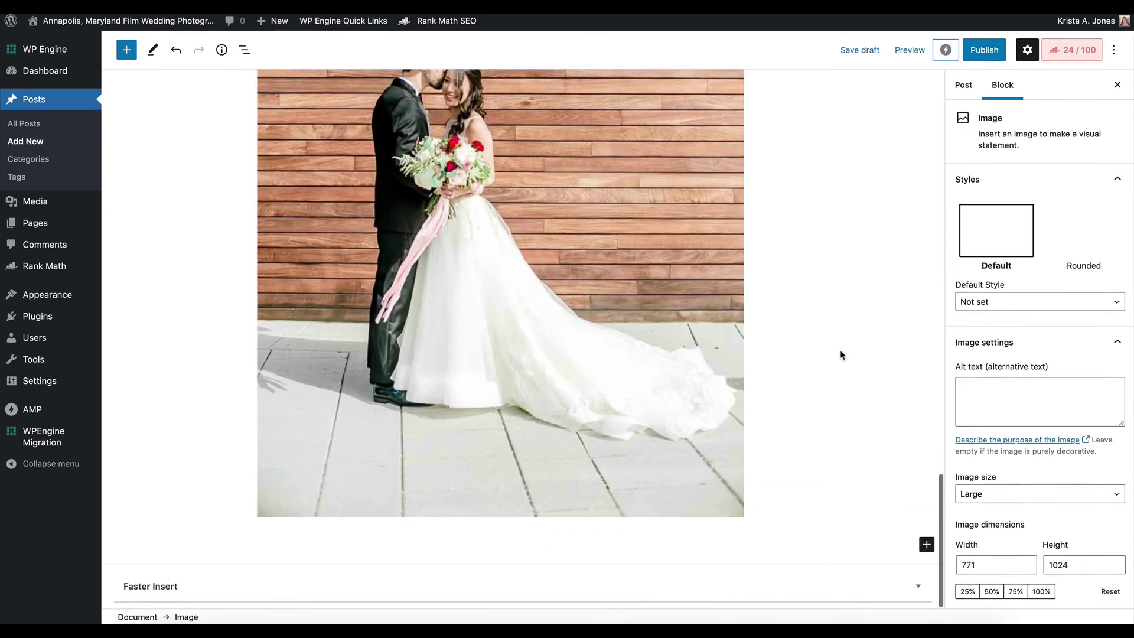
Change the post's publish date from Immediately to November 20, 2021 at 1:04 pm
{"action": "scroll", "coordinate": [841, 354], "scroll_direction": "up", "scroll_amount": 10}
{"action": "left_click", "coordinate": [961, 93]}
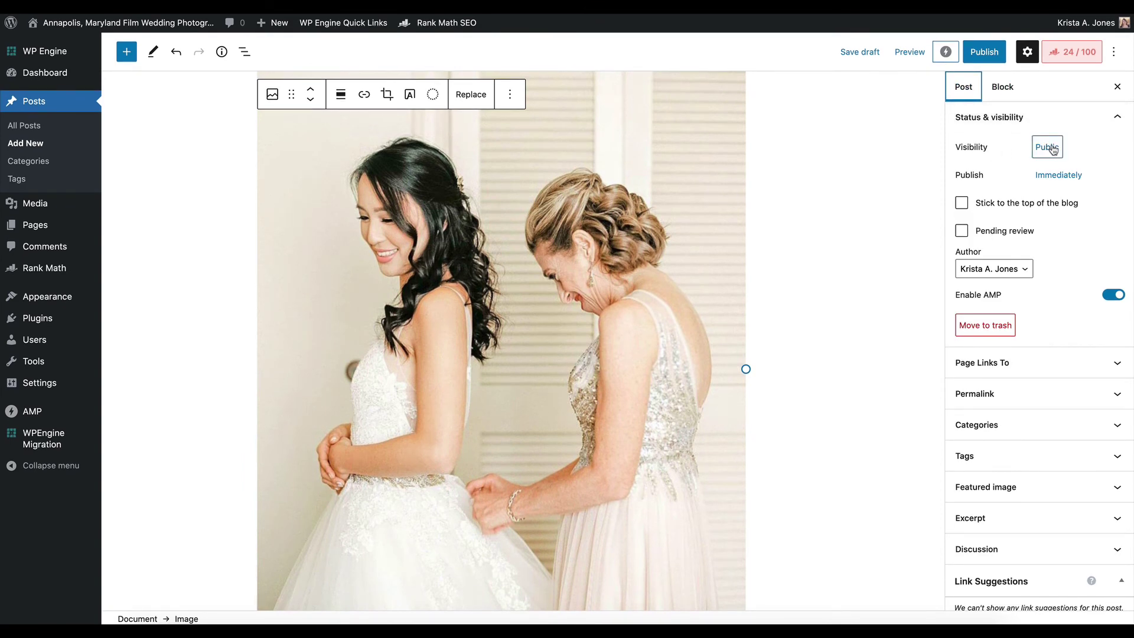
{"action": "left_click", "coordinate": [1062, 180]}
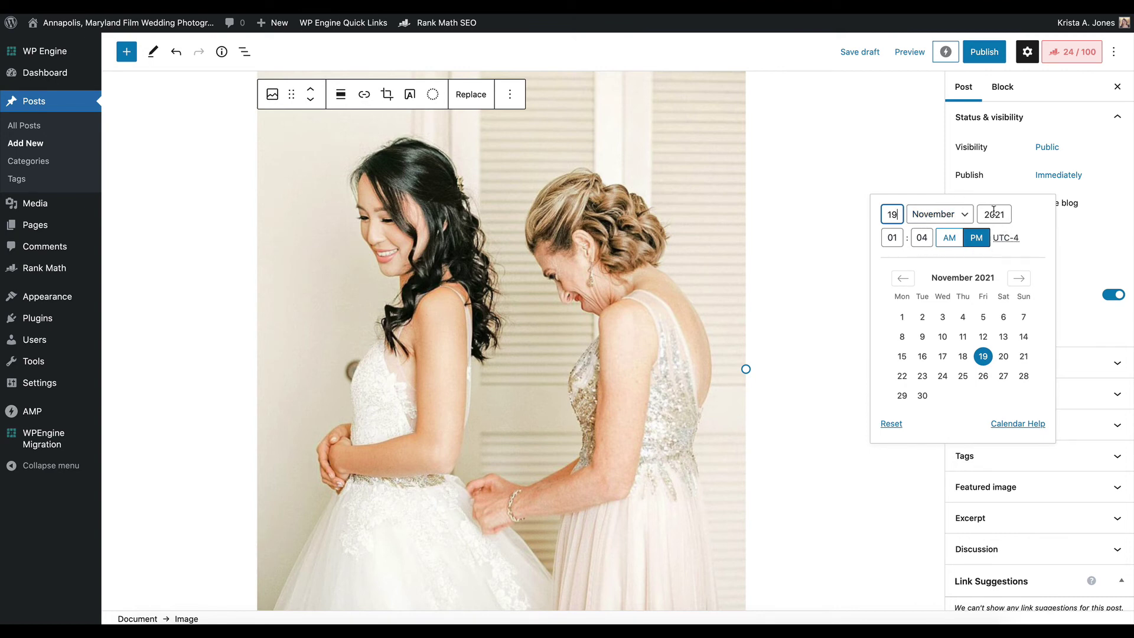
{"action": "left_click", "coordinate": [1003, 357]}
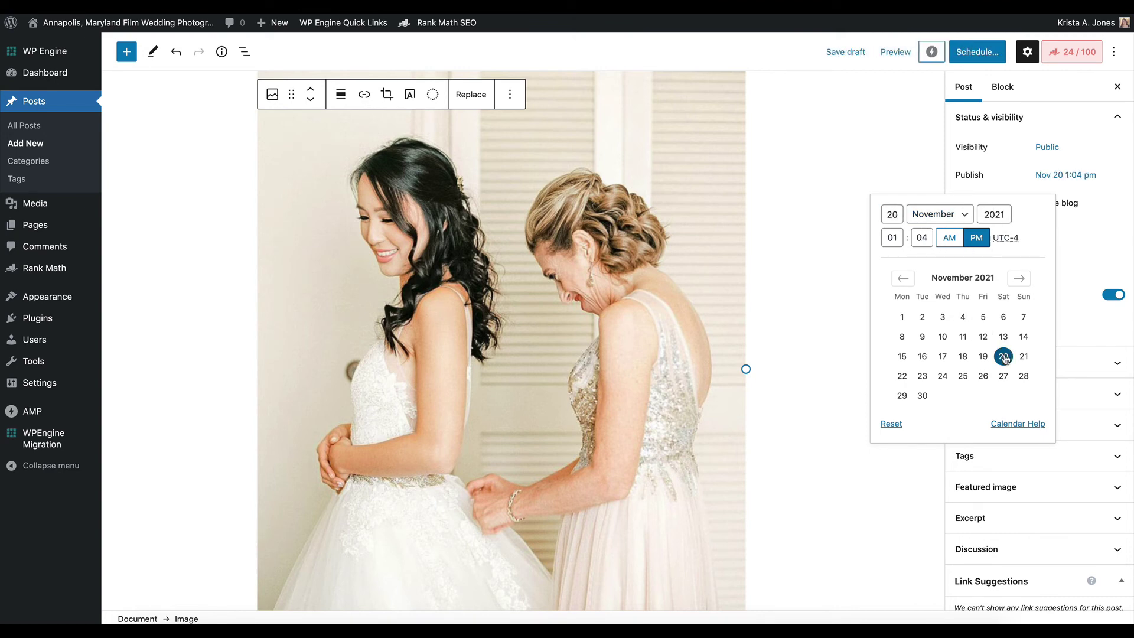
{"action": "left_click", "coordinate": [1105, 210]}
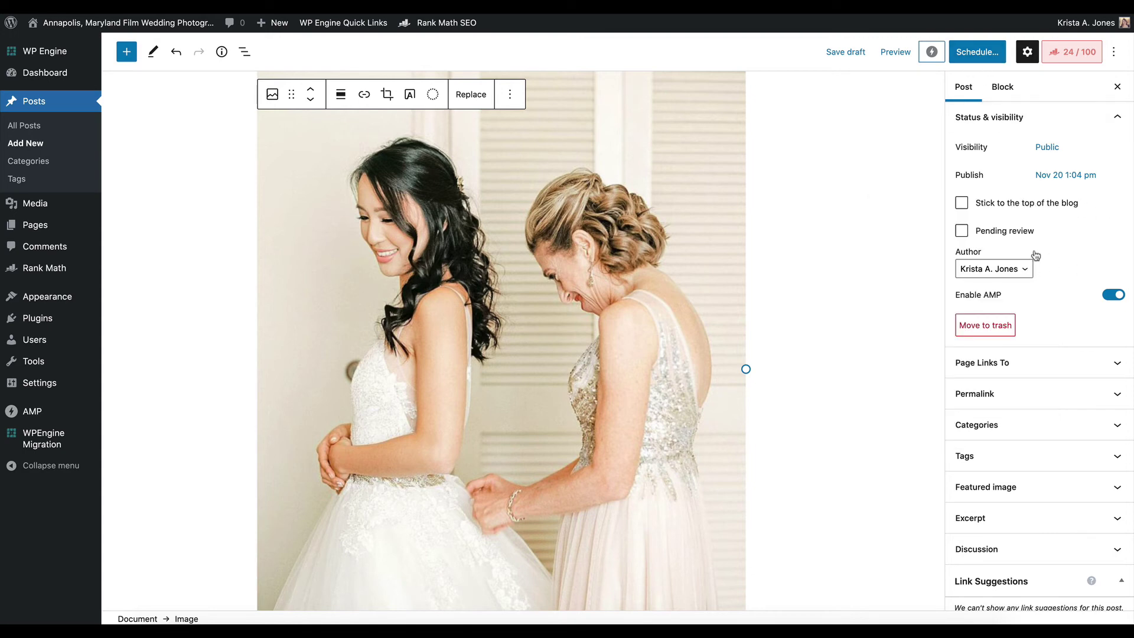
Keep the current author, then expand Page Links To and Permalink to reveal the slug seasons-vineyard-wedding-in-washington-dc
{"action": "scroll", "coordinate": [1072, 229], "scroll_direction": "down", "scroll_amount": 2}
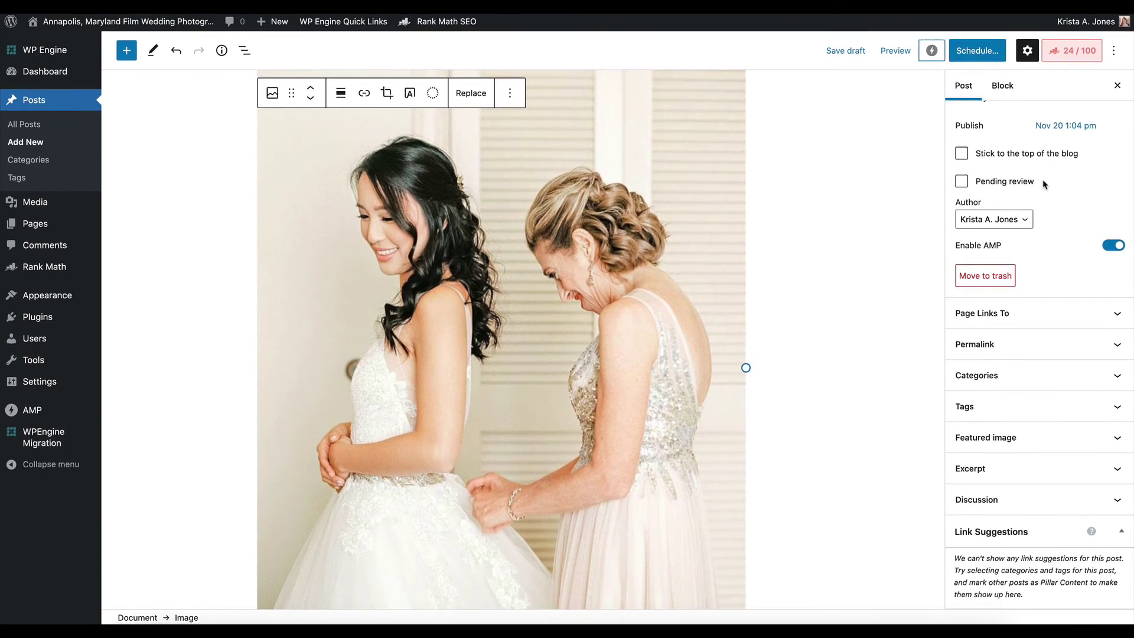
{"action": "left_click", "coordinate": [1022, 222]}
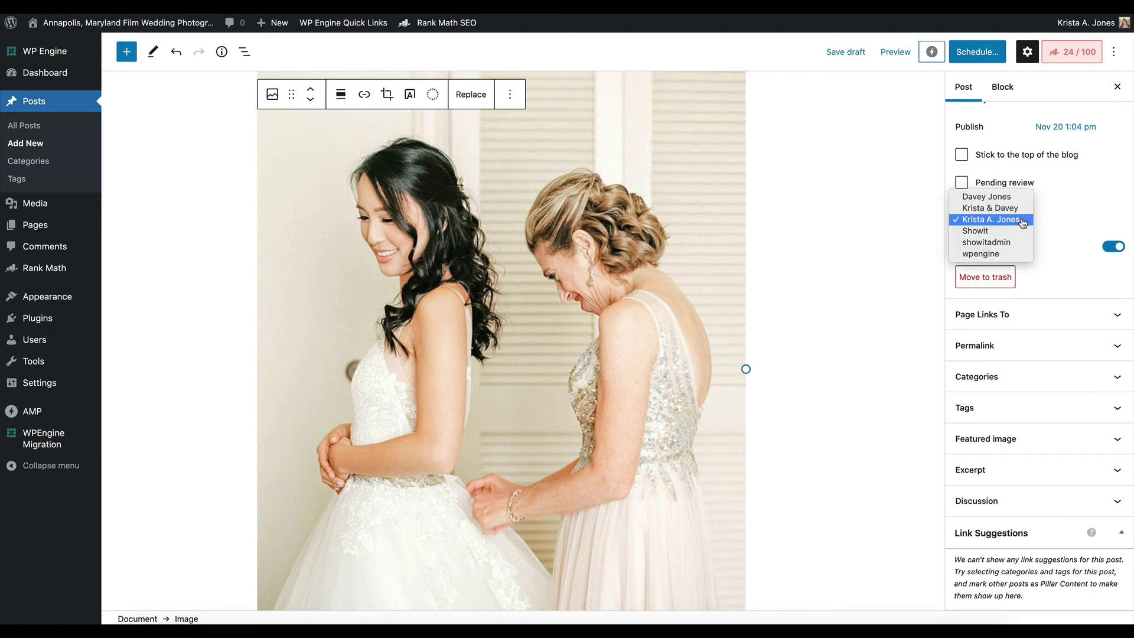
{"action": "left_click", "coordinate": [1022, 222]}
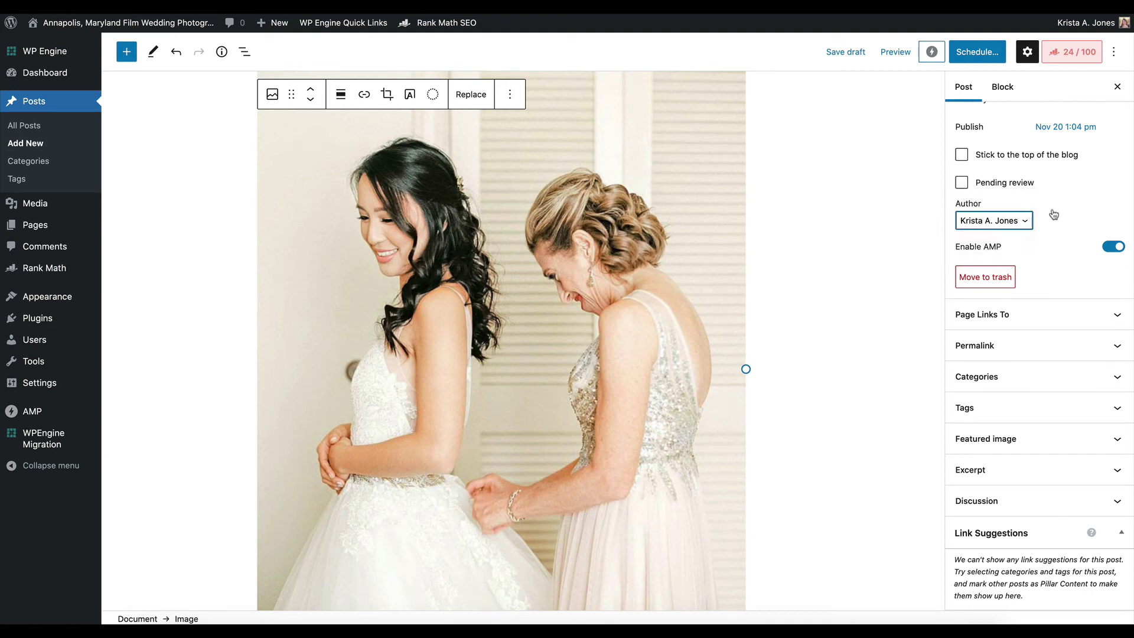
{"action": "left_click", "coordinate": [1082, 316]}
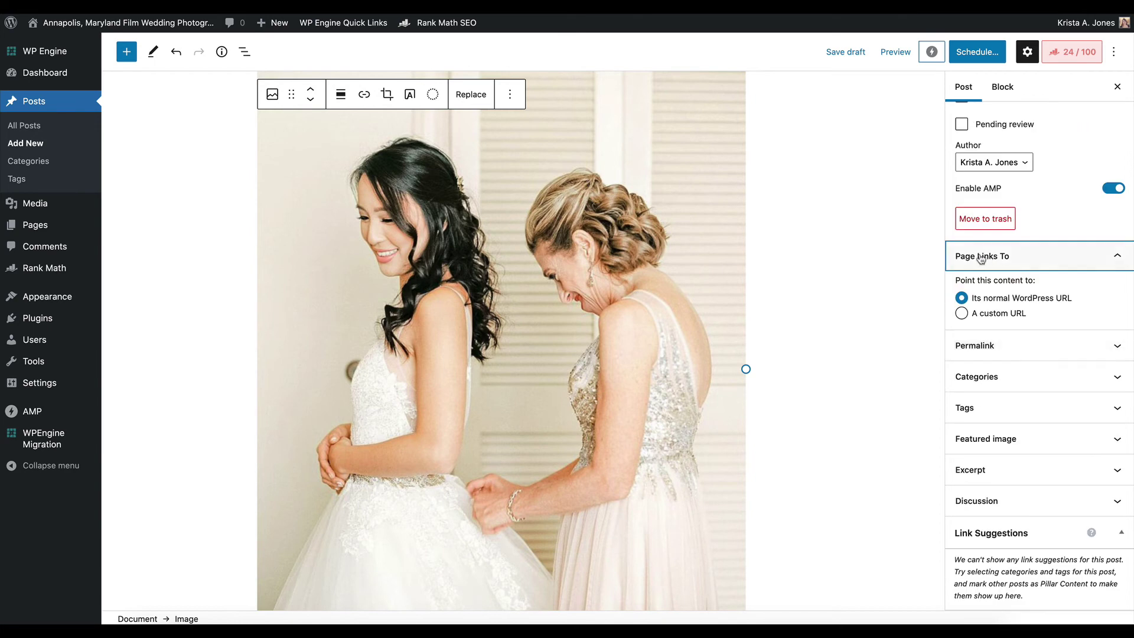
{"action": "left_click", "coordinate": [1043, 354]}
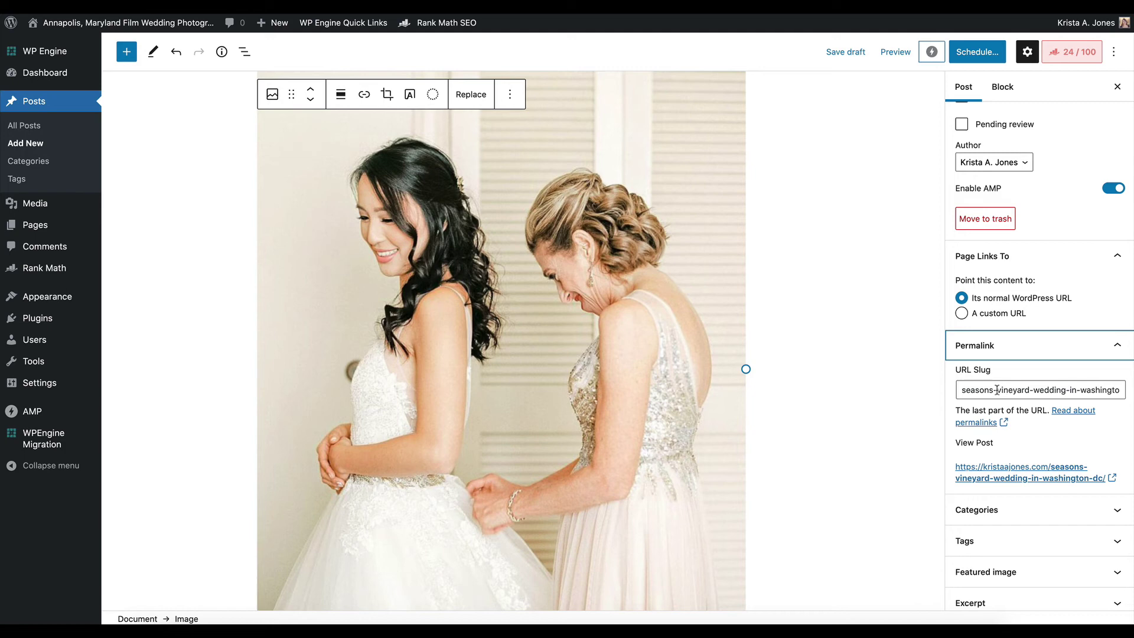
Review the full URL slug seasons-vineyard-wedding-in-washington-dc in the URL Slug field
{"action": "left_click", "coordinate": [997, 390]}
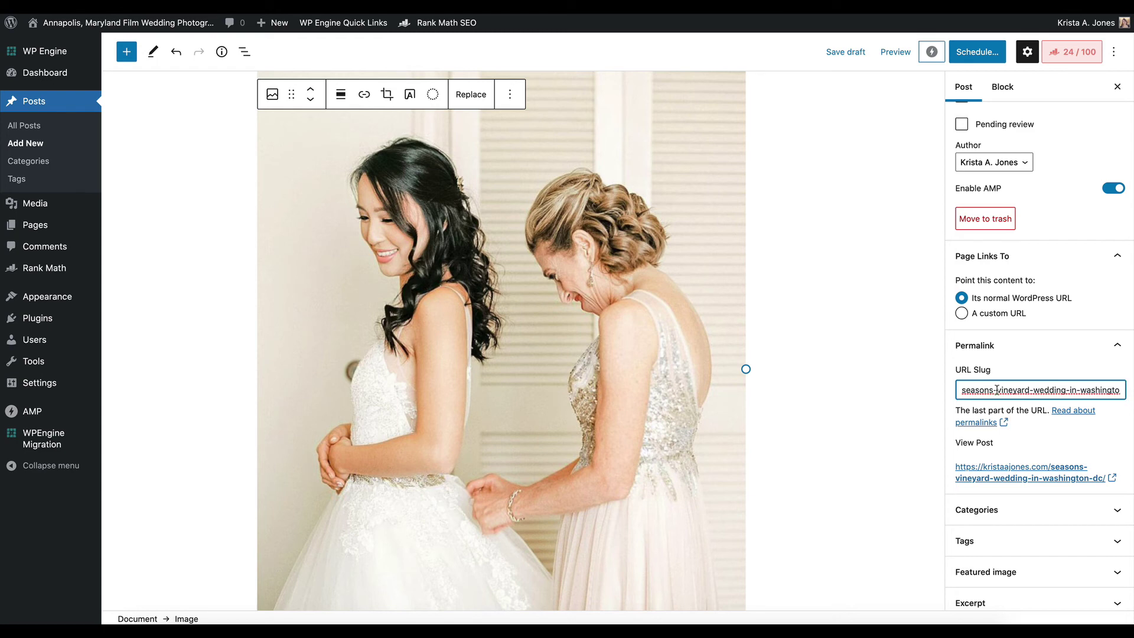
{"action": "key", "text": "End"}
{"action": "key", "text": "Home"}
{"action": "key", "text": "End"}
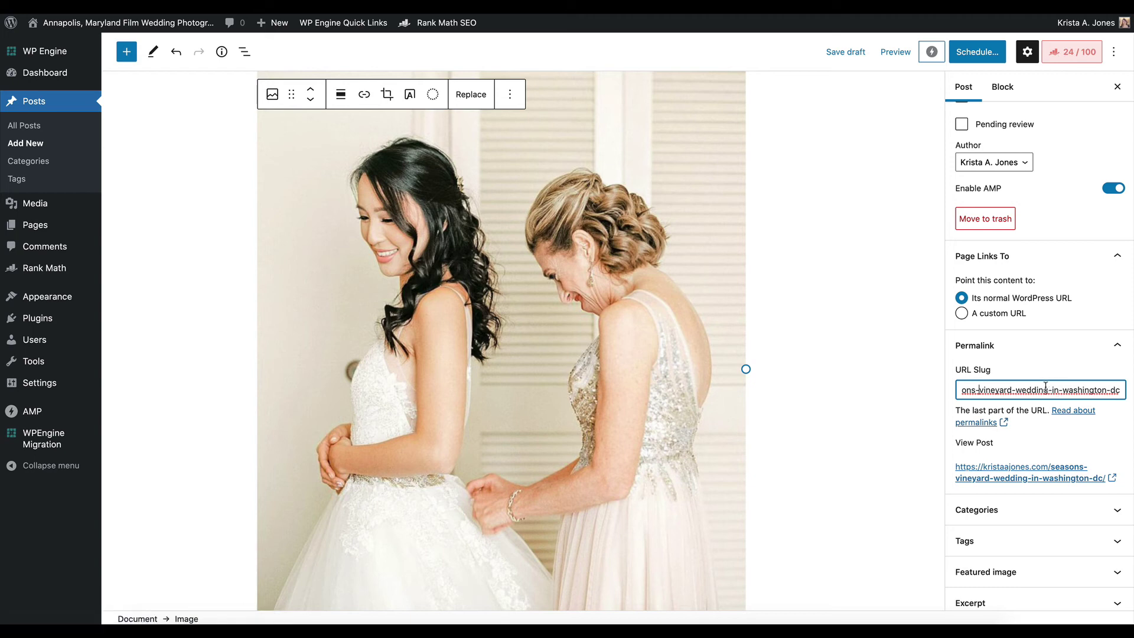
{"action": "scroll", "coordinate": [1044, 386], "scroll_direction": "down", "scroll_amount": 1}
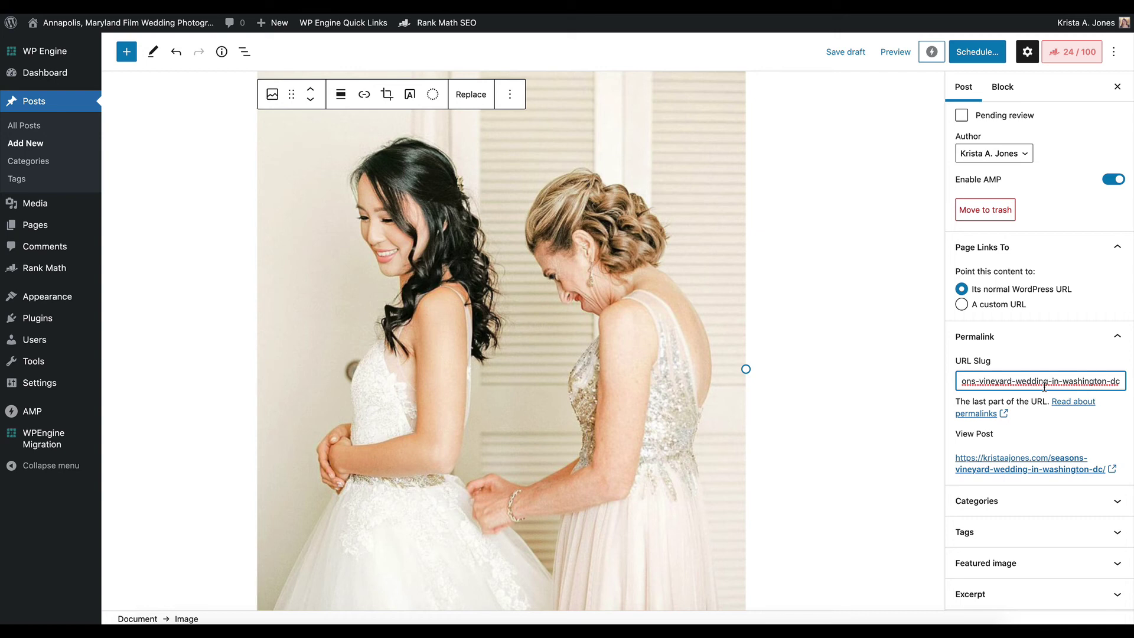
{"action": "scroll", "coordinate": [1044, 387], "scroll_direction": "down", "scroll_amount": 3}
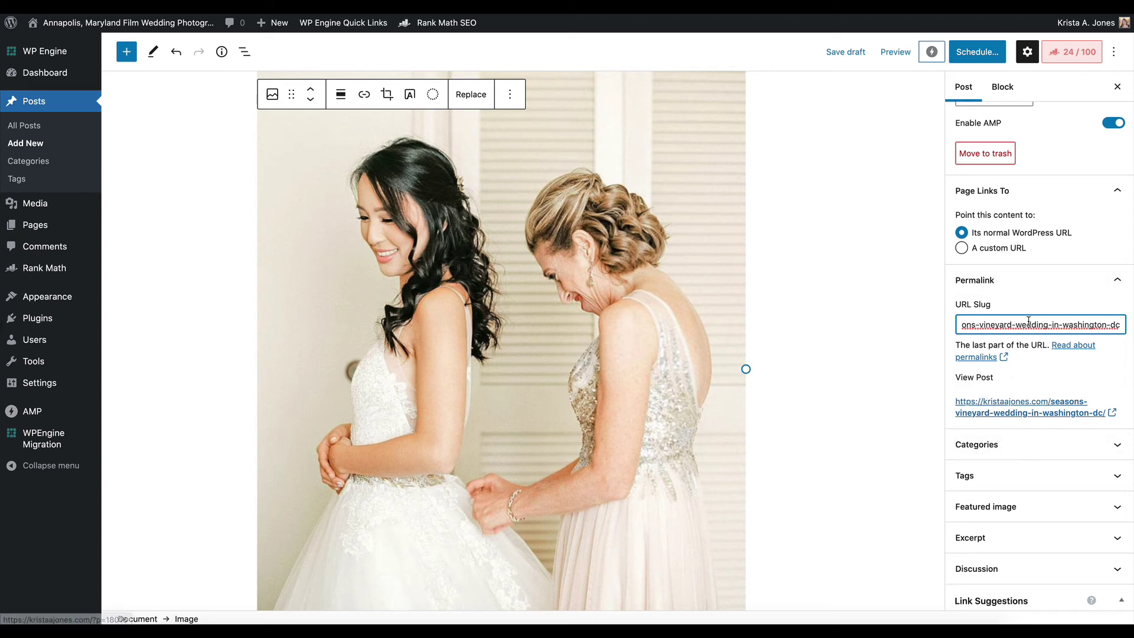
Delete 'seasons-vineyard-' and 'in-' so the slug reads wedding-washington-dc
{"action": "key", "text": "Home"}
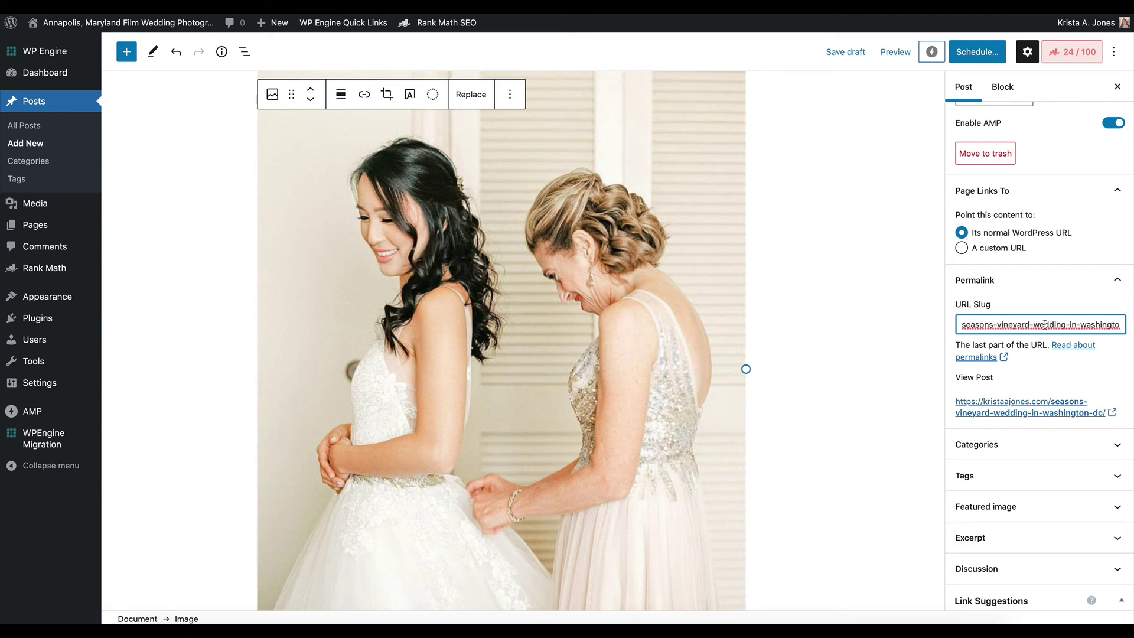
{"action": "left_click_drag", "start_coordinate": [1030, 324], "coordinate": [937, 325]}
{"action": "key", "text": "BackSpace"}
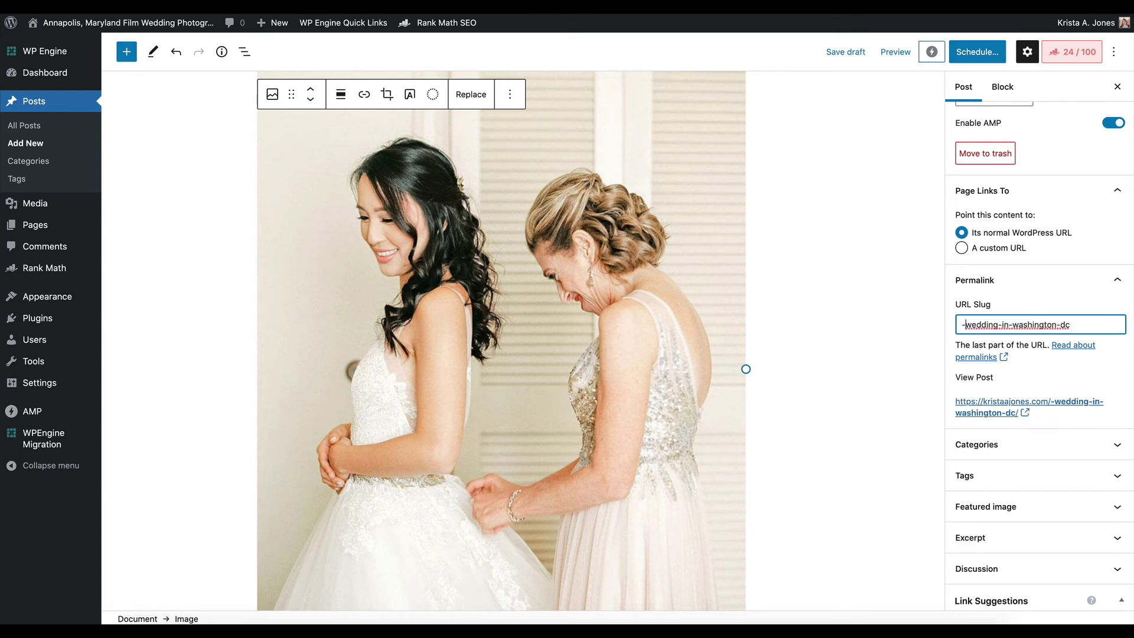
{"action": "key", "text": "Delete"}
{"action": "left_click", "coordinate": [999, 328]}
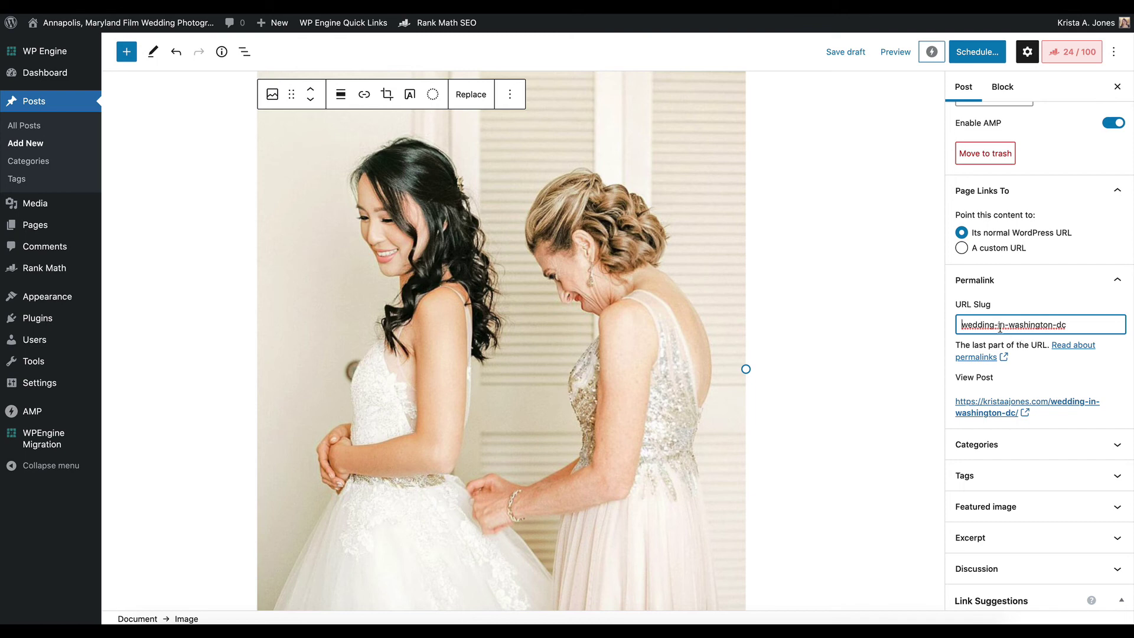
{"action": "key", "text": "BackSpace"}
{"action": "key", "text": "Delete"}
{"action": "key", "text": "BackSpace"}
{"action": "scroll", "coordinate": [1054, 401], "scroll_direction": "down", "scroll_amount": 2}
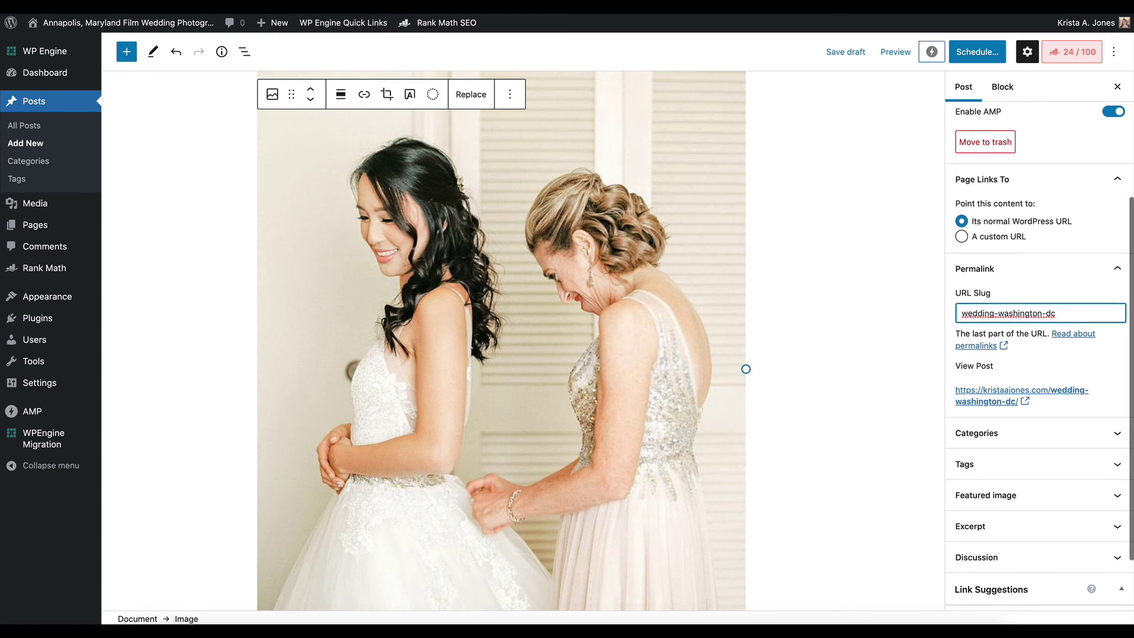
Tick the Washington DC Wedding category and expand the Tags panel
{"action": "left_click", "coordinate": [1054, 401]}
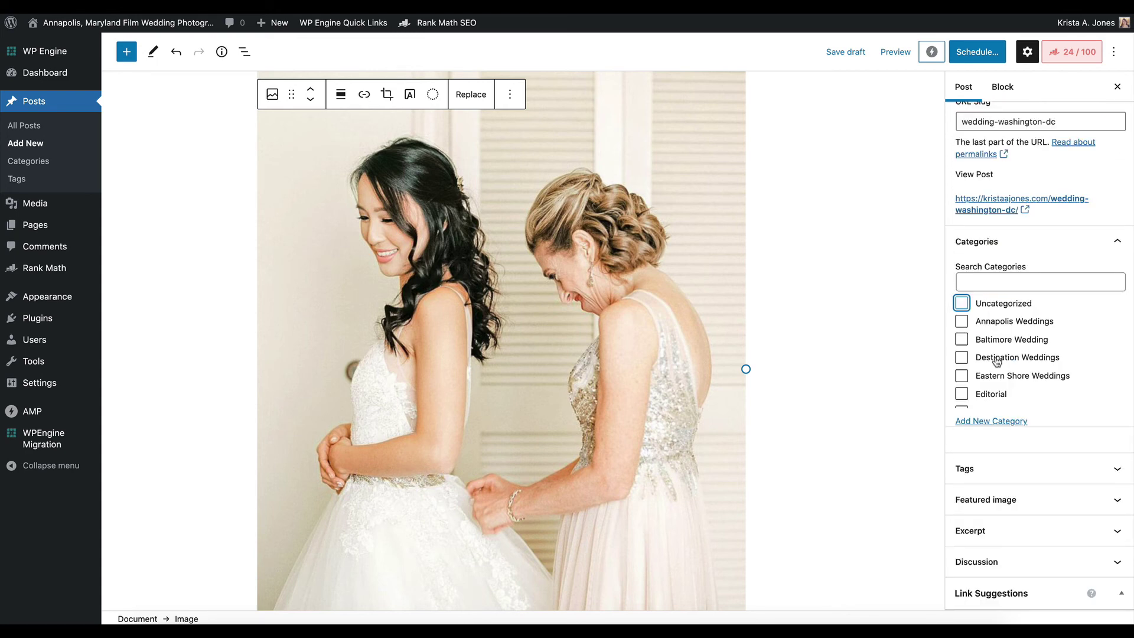
{"action": "scroll", "coordinate": [997, 362], "scroll_direction": "down", "scroll_amount": 6}
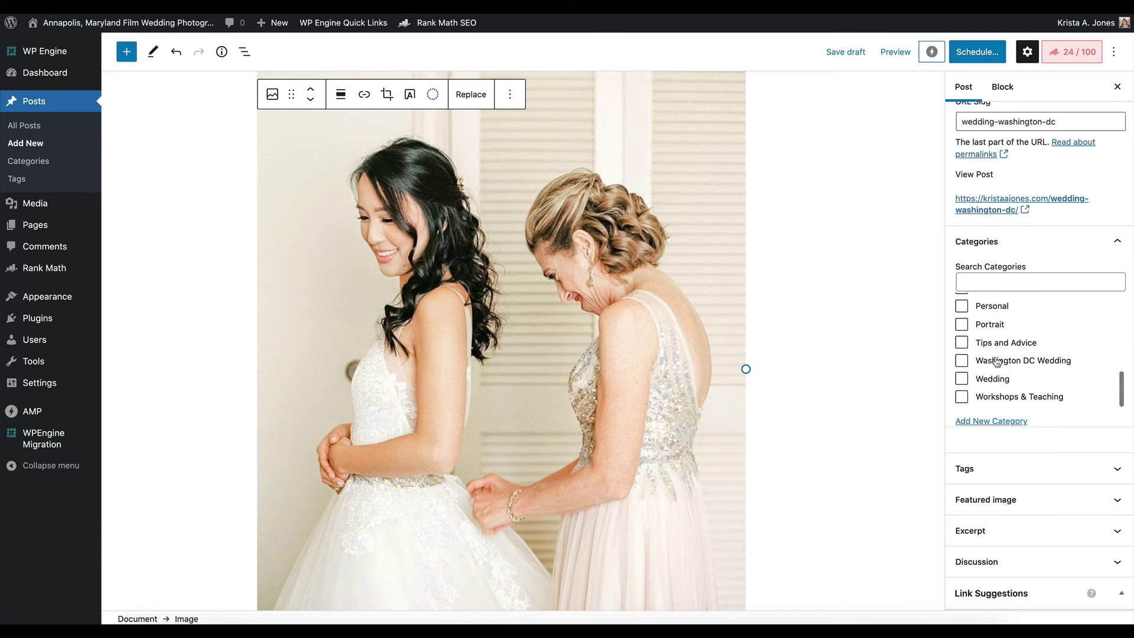
{"action": "left_click", "coordinate": [961, 361]}
{"action": "scroll", "coordinate": [1060, 376], "scroll_direction": "up", "scroll_amount": 1}
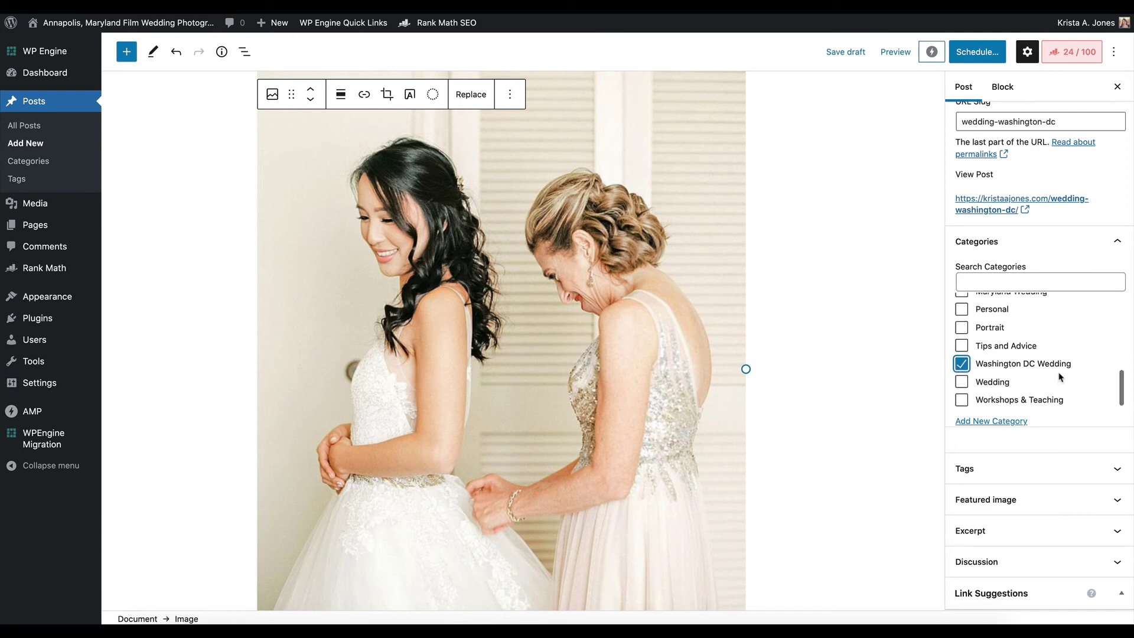
{"action": "scroll", "coordinate": [1060, 376], "scroll_direction": "down", "scroll_amount": 1}
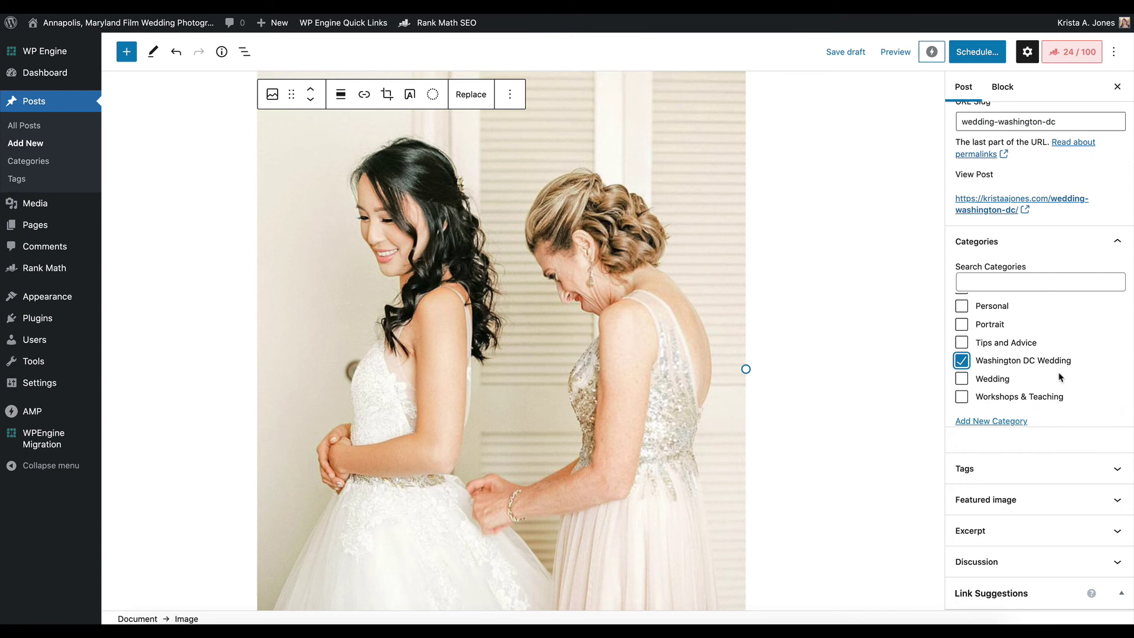
{"action": "scroll", "coordinate": [1060, 376], "scroll_direction": "up", "scroll_amount": 5}
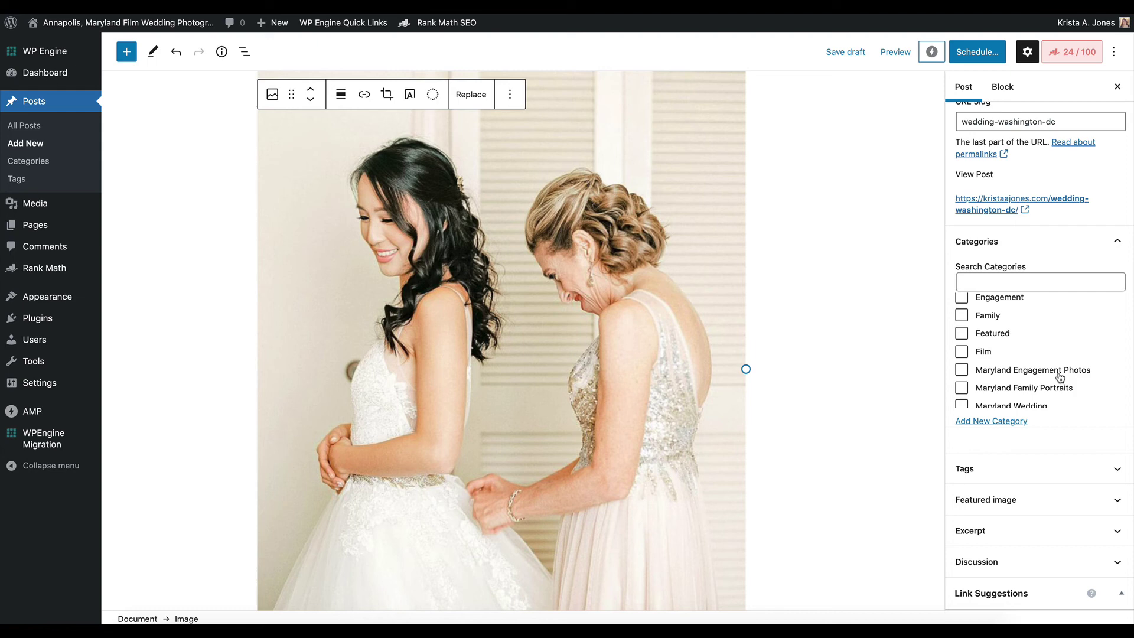
{"action": "scroll", "coordinate": [1060, 376], "scroll_direction": "up", "scroll_amount": 3}
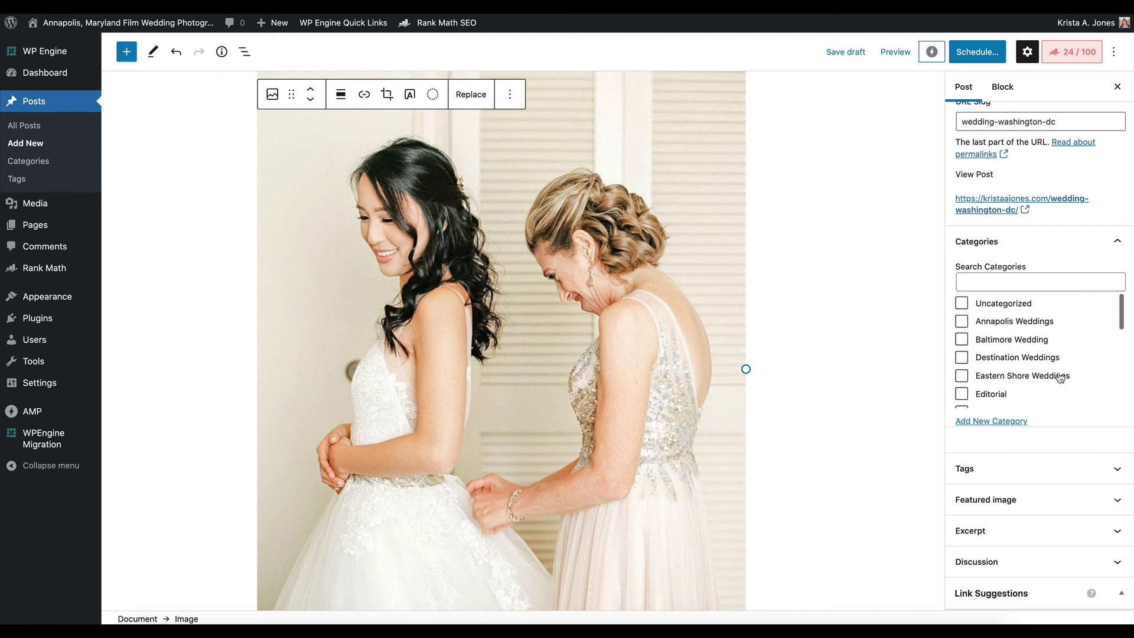
{"action": "scroll", "coordinate": [1060, 377], "scroll_direction": "down", "scroll_amount": 7}
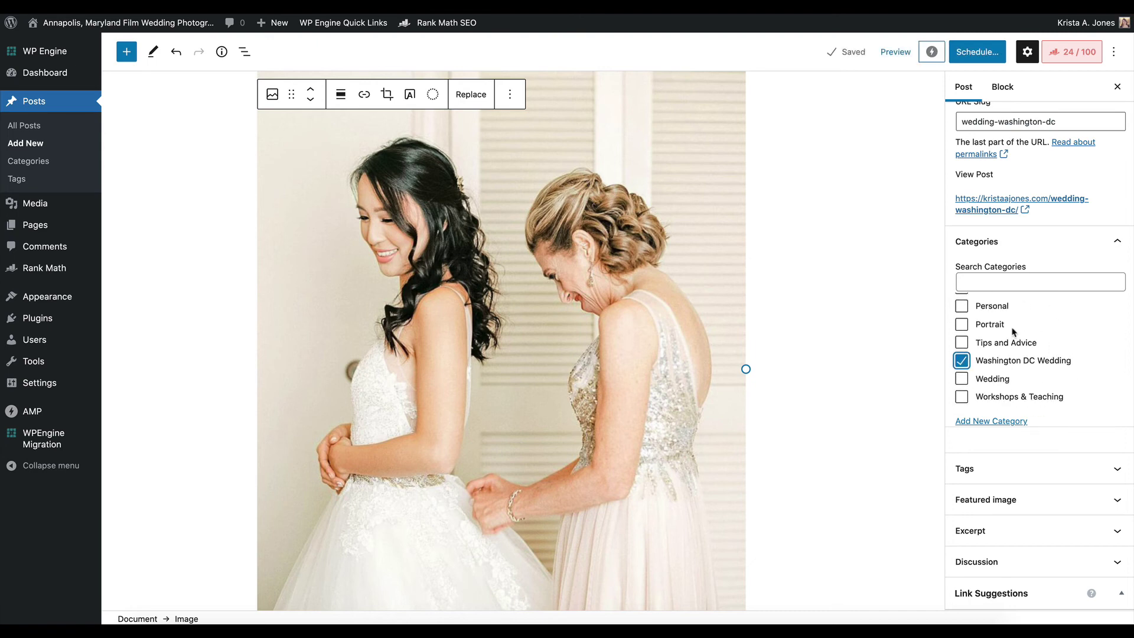
{"action": "scroll", "coordinate": [1013, 332], "scroll_direction": "down", "scroll_amount": 2}
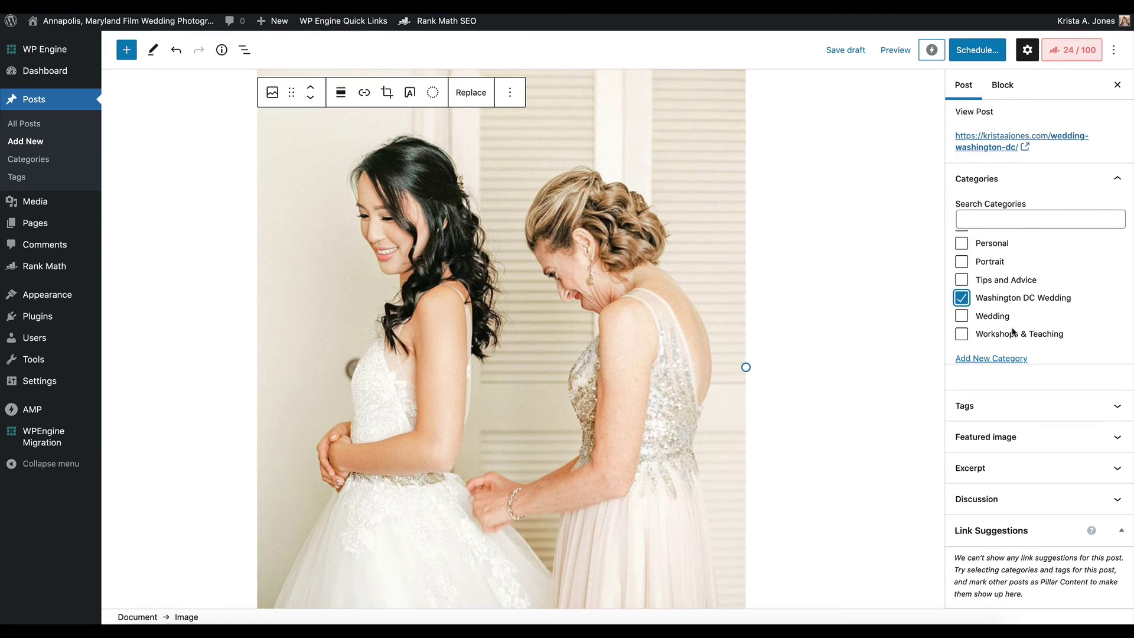
{"action": "left_click", "coordinate": [1070, 416]}
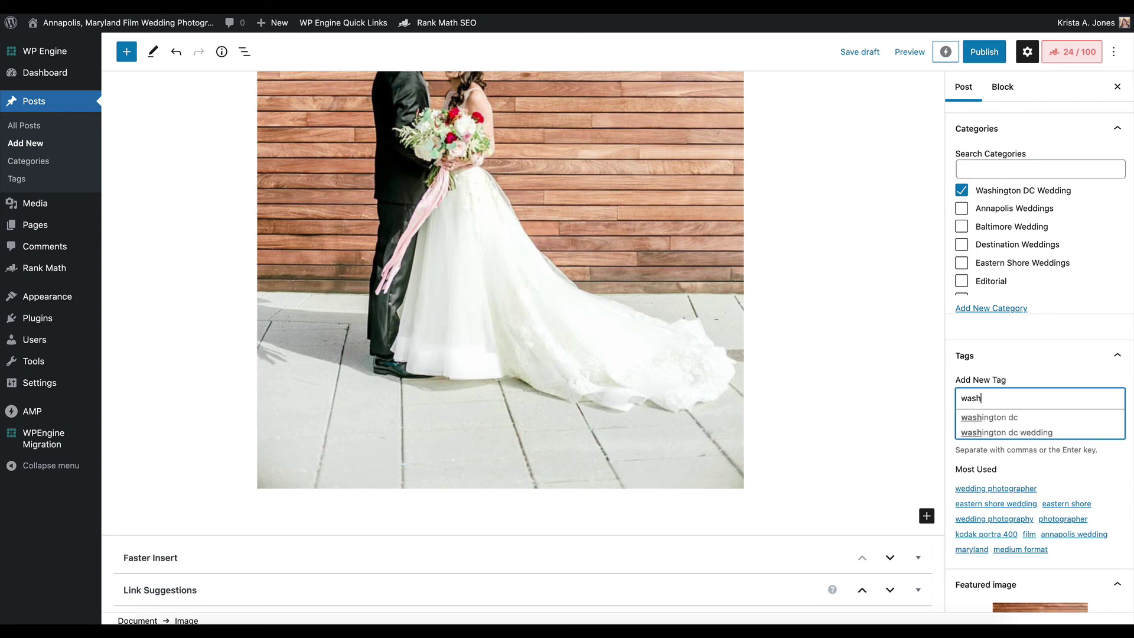
Add the suggested tag 'washington dc wedding' to the post
{"action": "left_click", "coordinate": [1022, 432]}
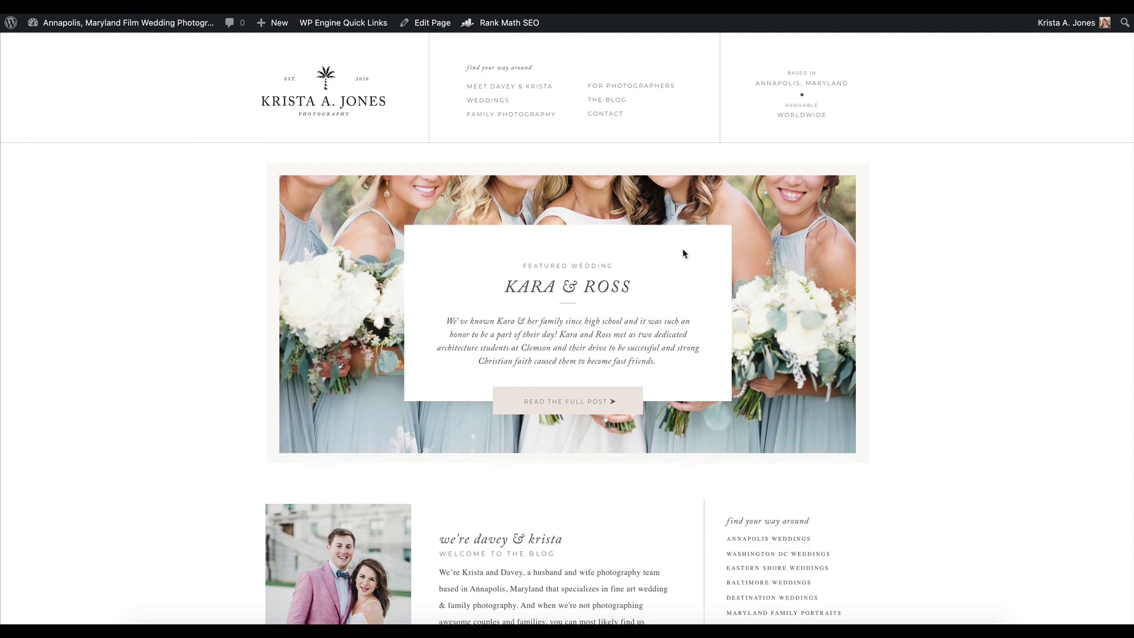
{"action": "scroll", "coordinate": [683, 254], "scroll_direction": "down", "scroll_amount": 10}
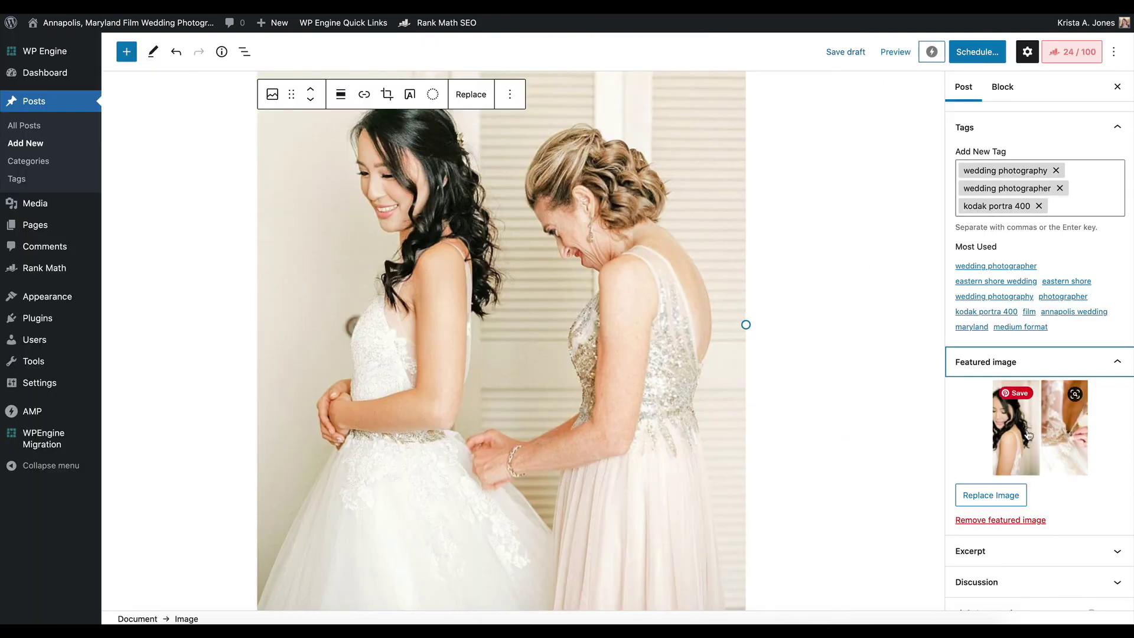
Replace the featured image with the couple portrait washington-dc-wedding-chapel-winery-3
{"action": "left_click", "coordinate": [1008, 502]}
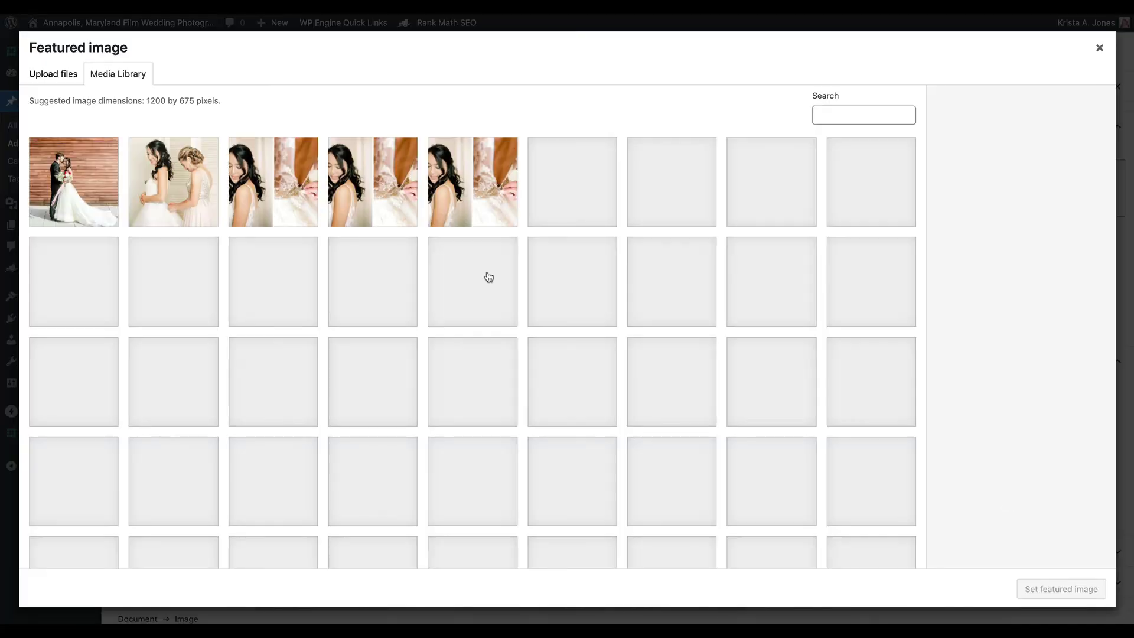
{"action": "left_click", "coordinate": [109, 191]}
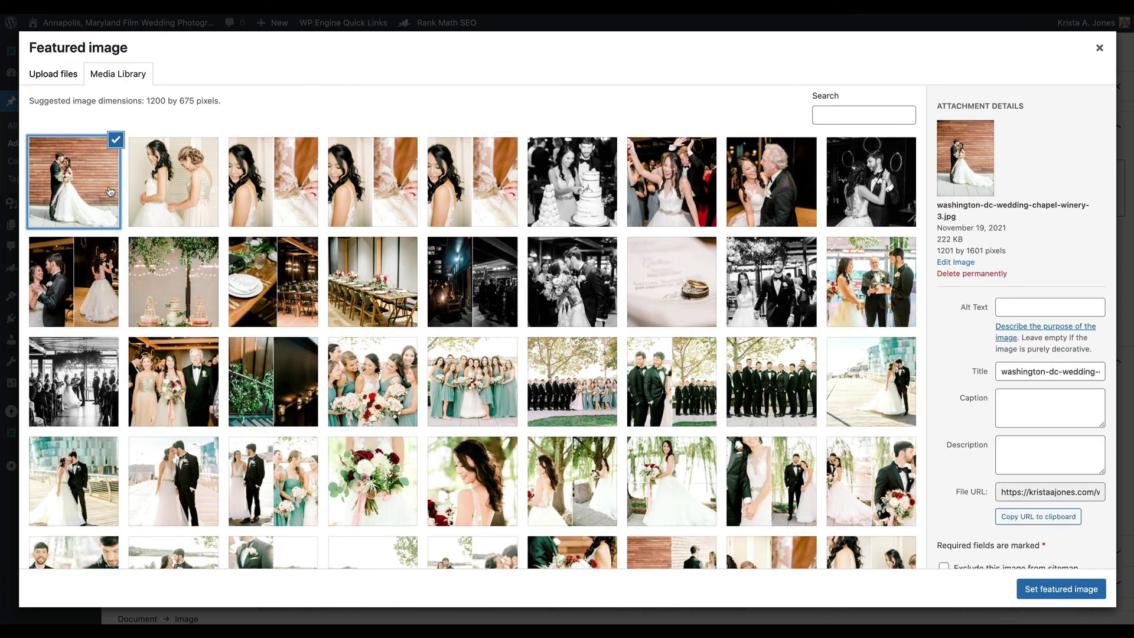
{"action": "left_click", "coordinate": [1060, 598]}
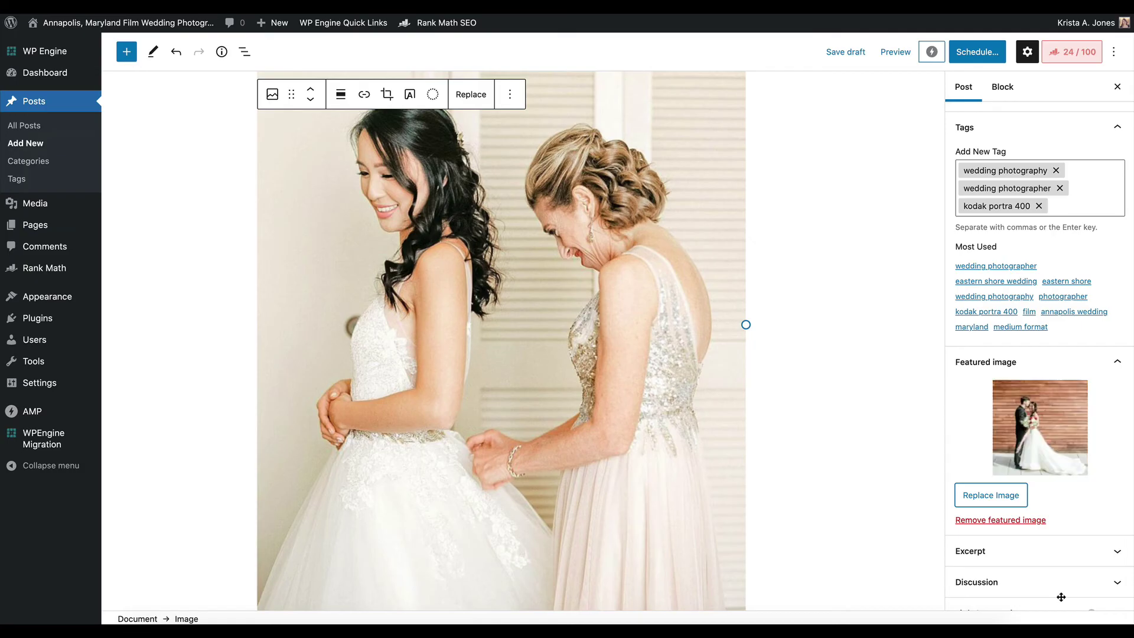
{"action": "scroll", "coordinate": [969, 374], "scroll_direction": "down", "scroll_amount": 3}
Expand the Excerpt panel and briefly select, then deselect, the first post's title and excerpt
{"action": "left_click", "coordinate": [1000, 475]}
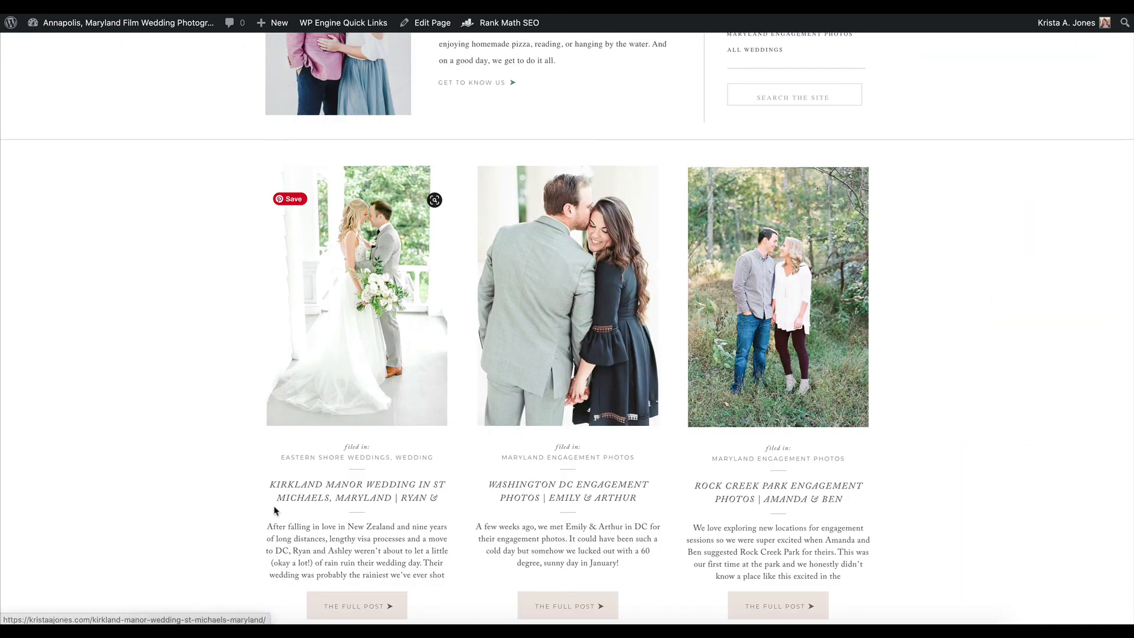
{"action": "left_click_drag", "start_coordinate": [274, 519], "coordinate": [442, 571]}
{"action": "left_click_drag", "start_coordinate": [269, 482], "coordinate": [439, 570]}
{"action": "left_click", "coordinate": [340, 539]}
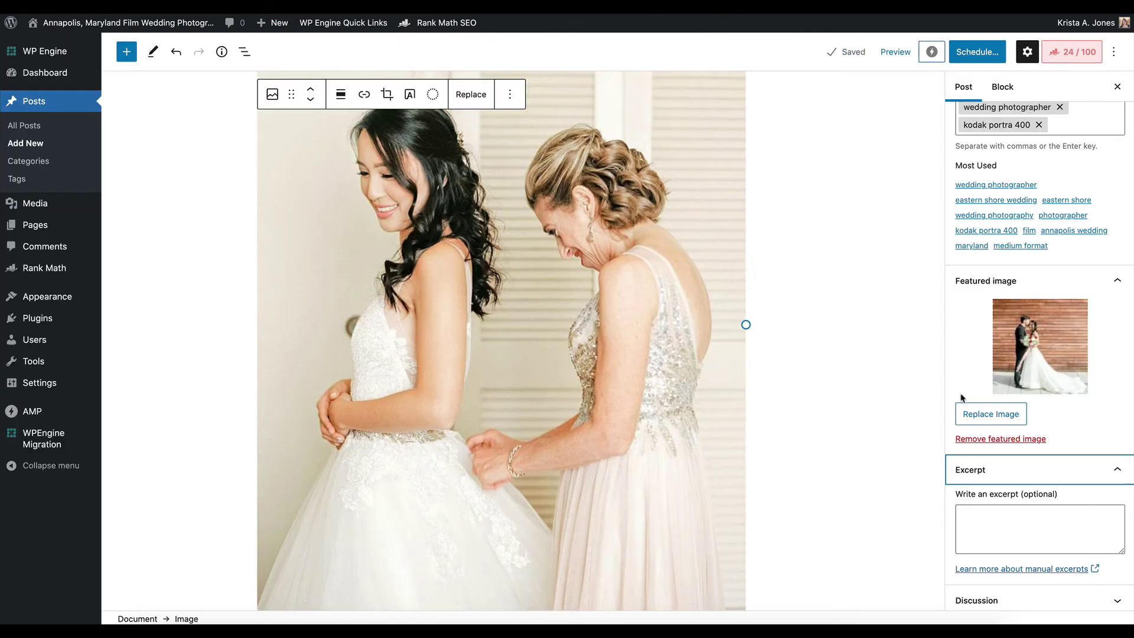
Click into the Excerpt box and expand Discussion to confirm comments and pingbacks are allowed
{"action": "scroll", "coordinate": [961, 397], "scroll_direction": "down", "scroll_amount": 3}
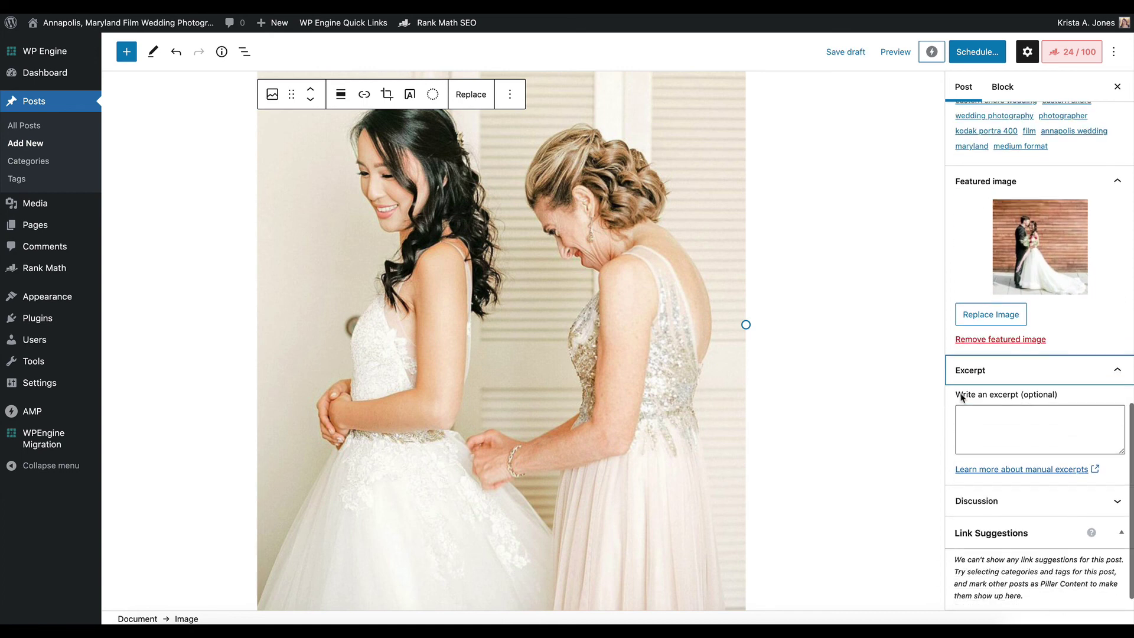
{"action": "left_click", "coordinate": [986, 432]}
{"action": "left_click", "coordinate": [1004, 500]}
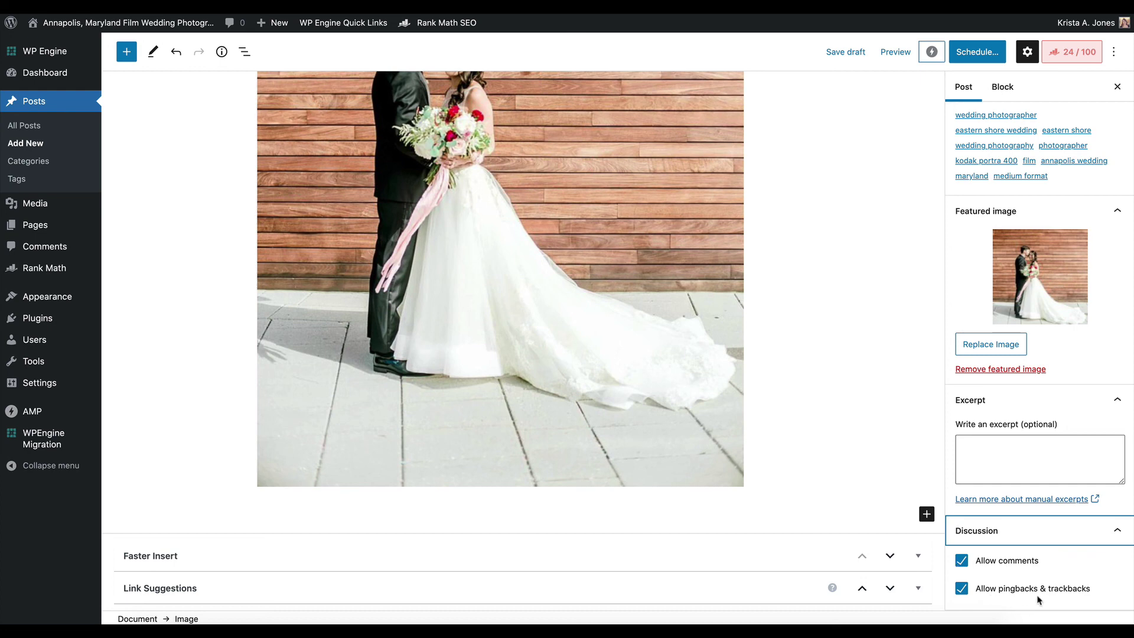
{"action": "scroll", "coordinate": [1012, 543], "scroll_direction": "up", "scroll_amount": 10}
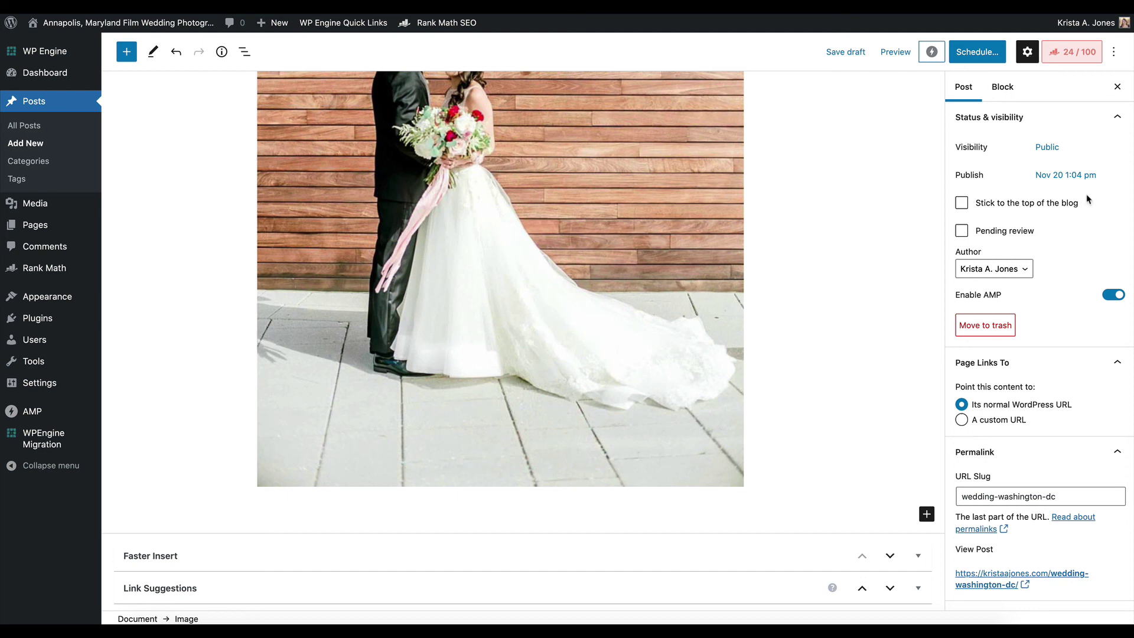
Open the Rank Math 24/100 panel and scroll through its General tab Basic SEO checks
{"action": "left_click", "coordinate": [1070, 53]}
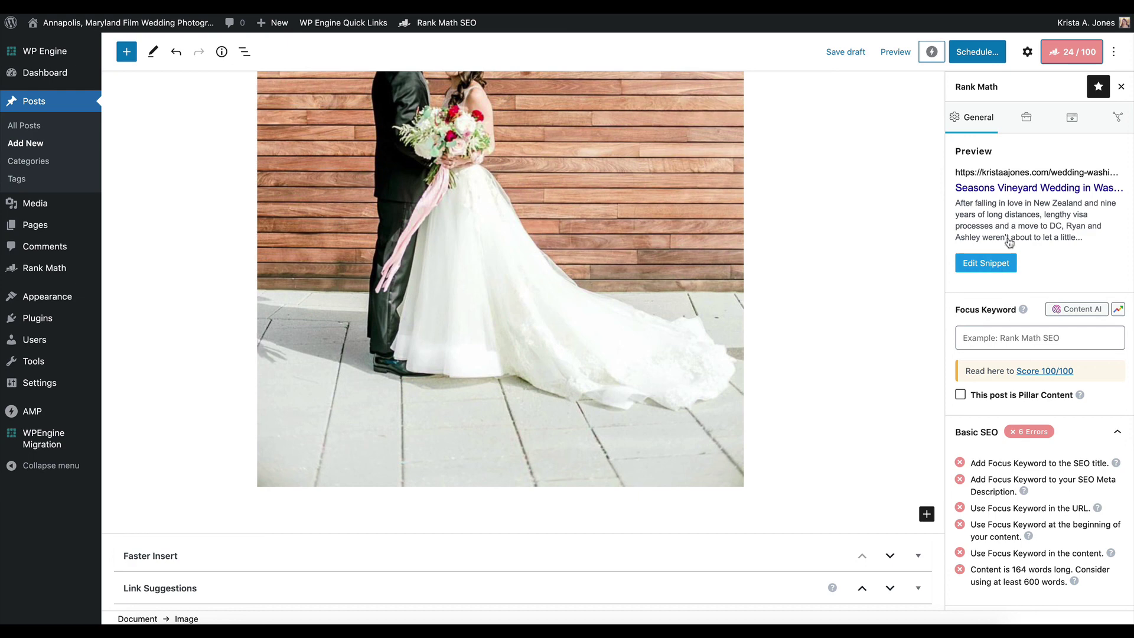
{"action": "scroll", "coordinate": [1011, 242], "scroll_direction": "down", "scroll_amount": 3}
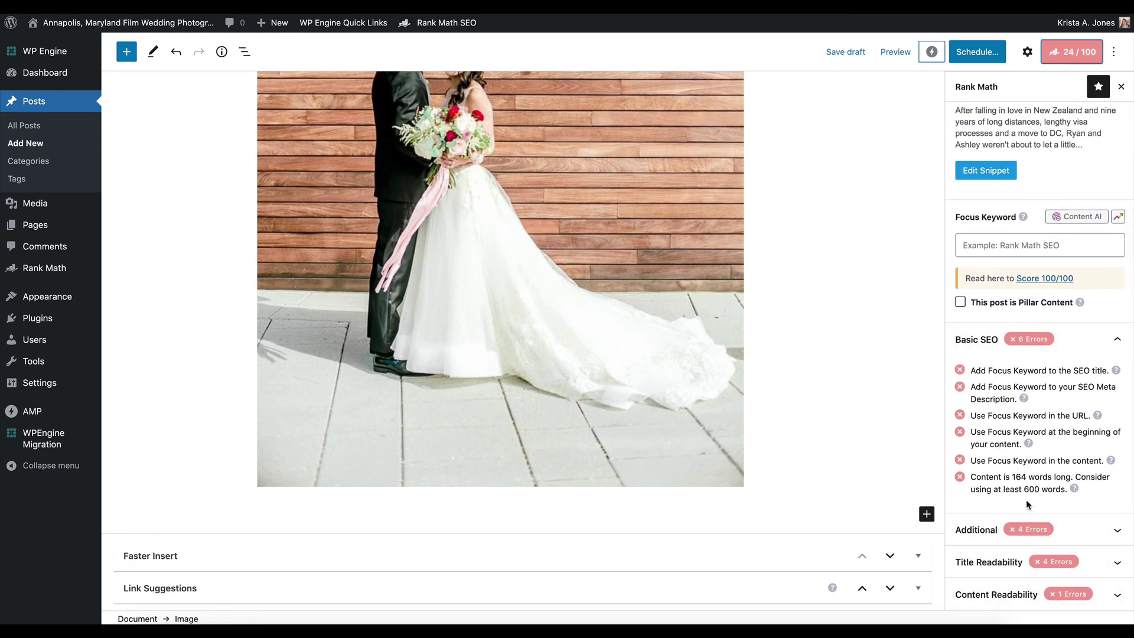
{"action": "scroll", "coordinate": [1029, 397], "scroll_direction": "up", "scroll_amount": 3}
{"action": "scroll", "coordinate": [1029, 397], "scroll_direction": "up", "scroll_amount": 1}
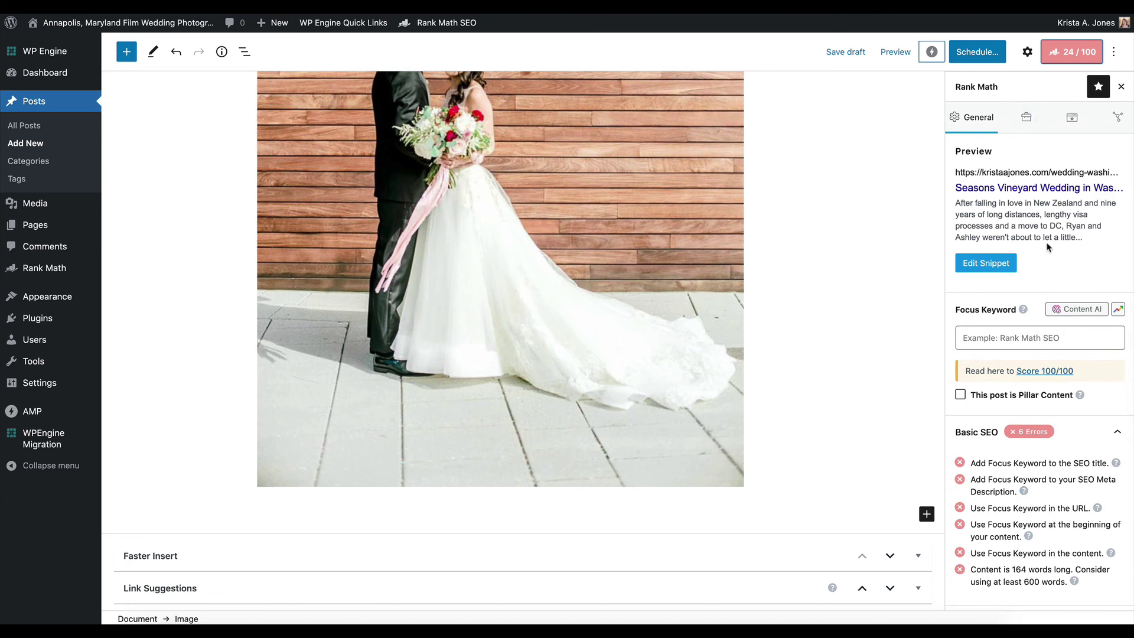